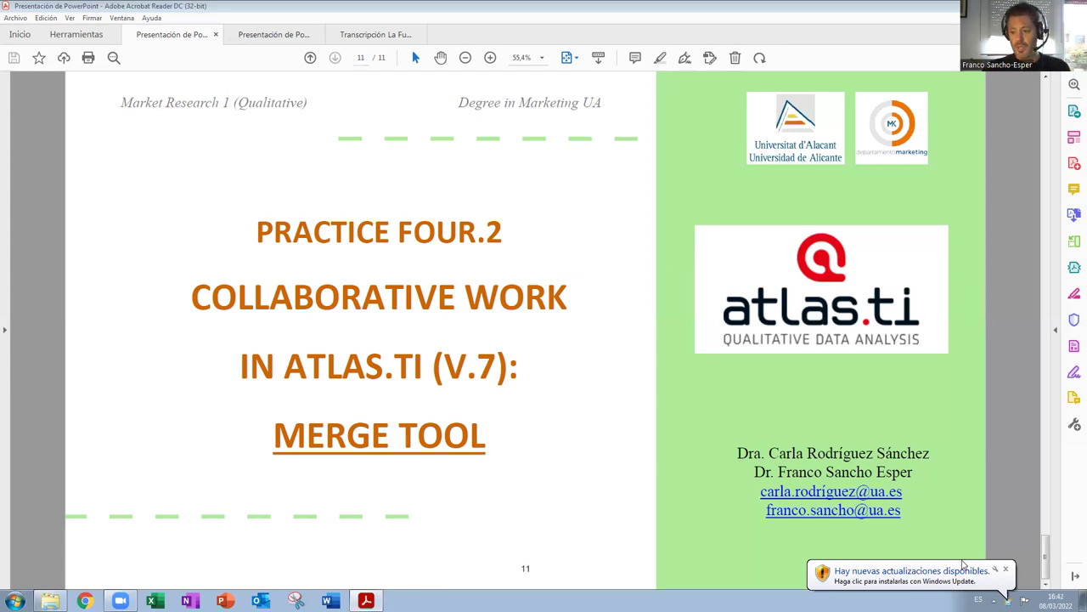
Close the Windows Update notification balloon so the Merge Tool title slide on page 11 is fully visible.
{"action": "left_click", "coordinate": [1005, 570]}
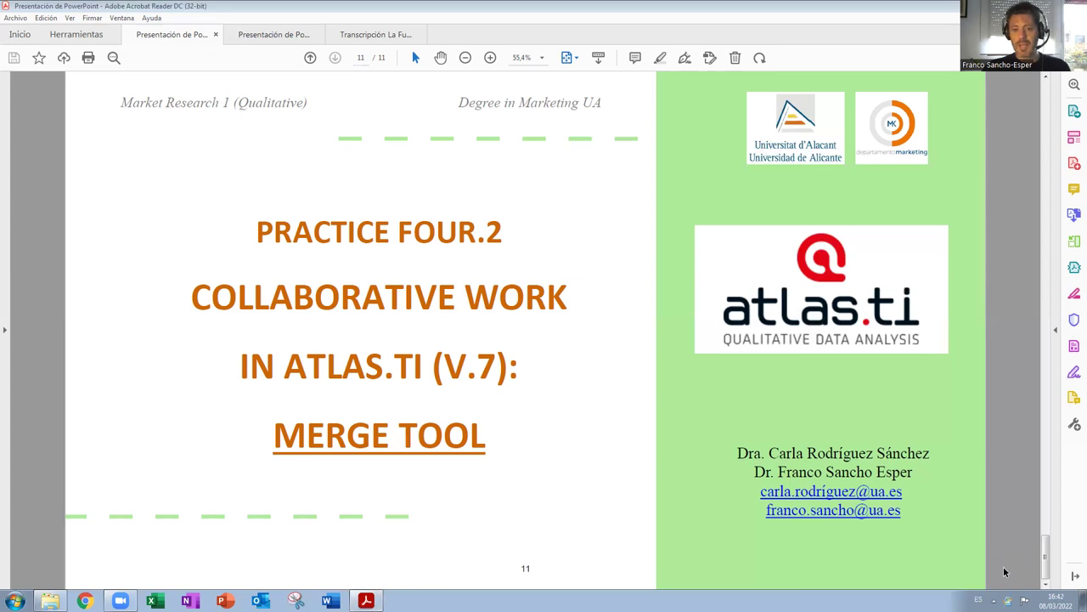
Switch to the second presentation and scroll to page 19, the HU Merge figure slide.
{"action": "left_click", "coordinate": [256, 38]}
{"action": "scroll", "coordinate": [471, 315], "scroll_direction": "down", "scroll_amount": 5}
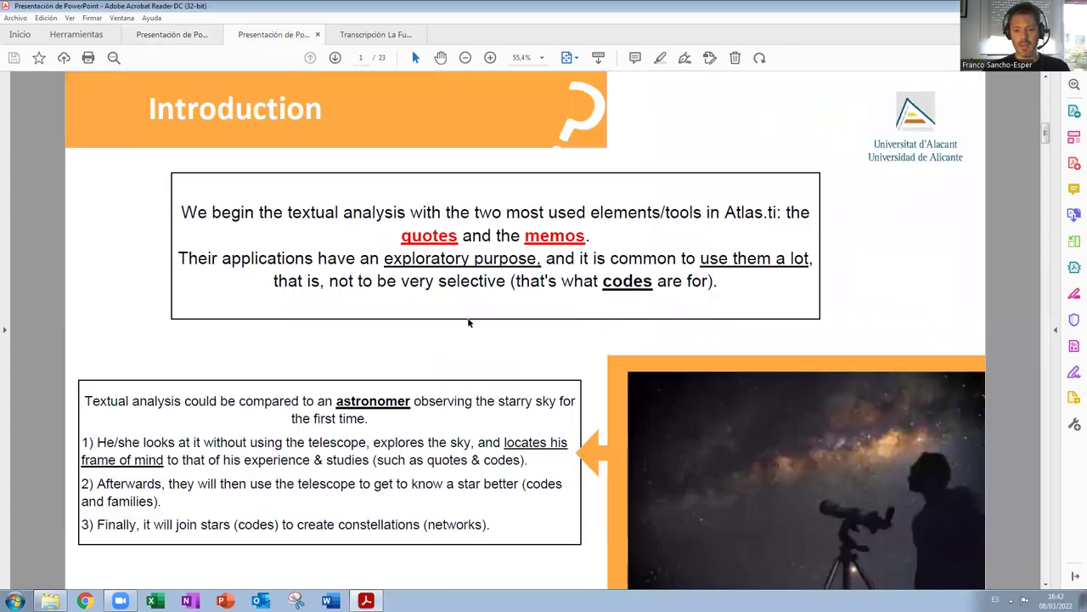
{"action": "scroll", "coordinate": [471, 324], "scroll_direction": "down", "scroll_amount": 10}
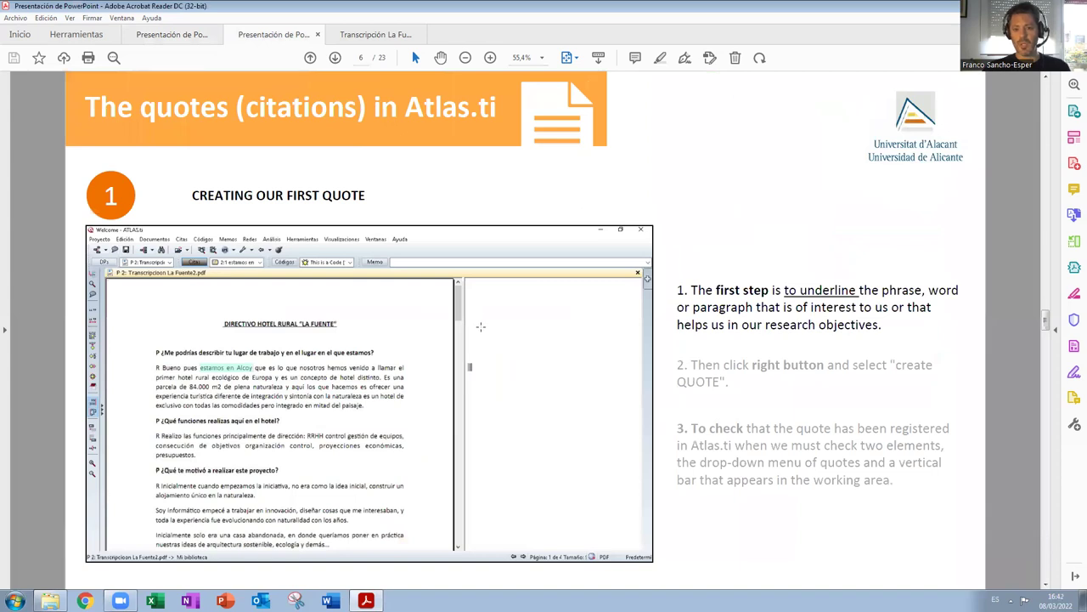
{"action": "scroll", "coordinate": [487, 330], "scroll_direction": "down", "scroll_amount": 2}
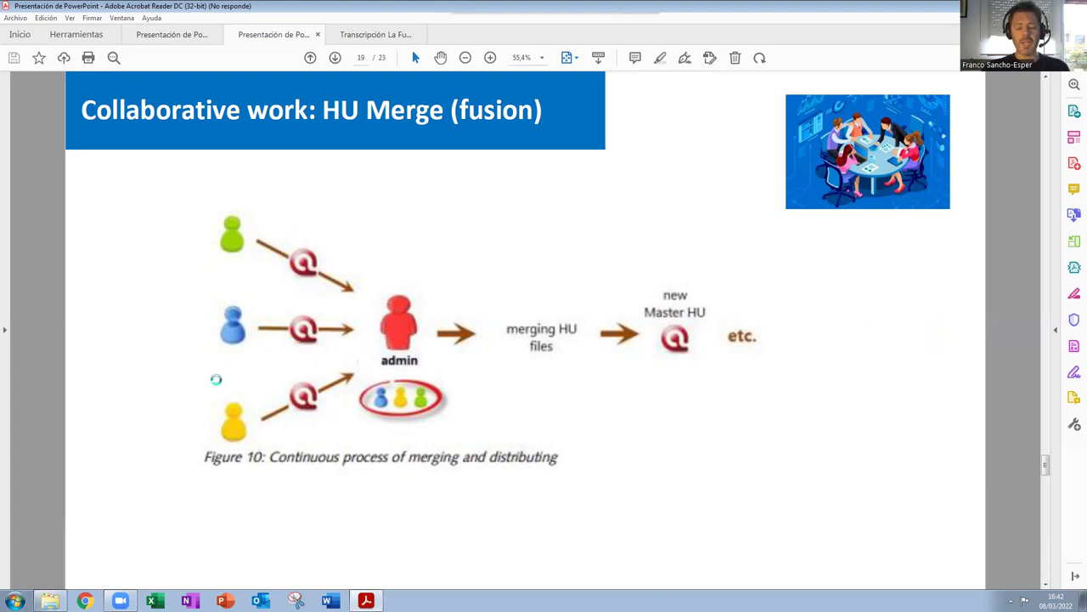
Mark the admin, merging HU files and new Master HU parts of the figure, then scroll to page 20.
{"action": "left_click", "coordinate": [216, 380]}
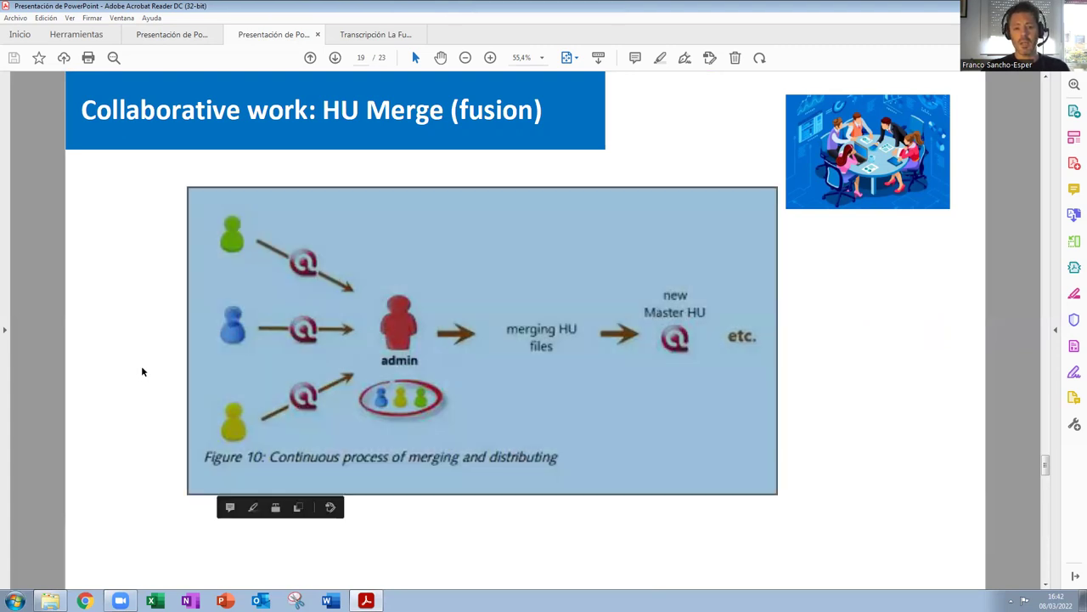
{"action": "left_click", "coordinate": [141, 368]}
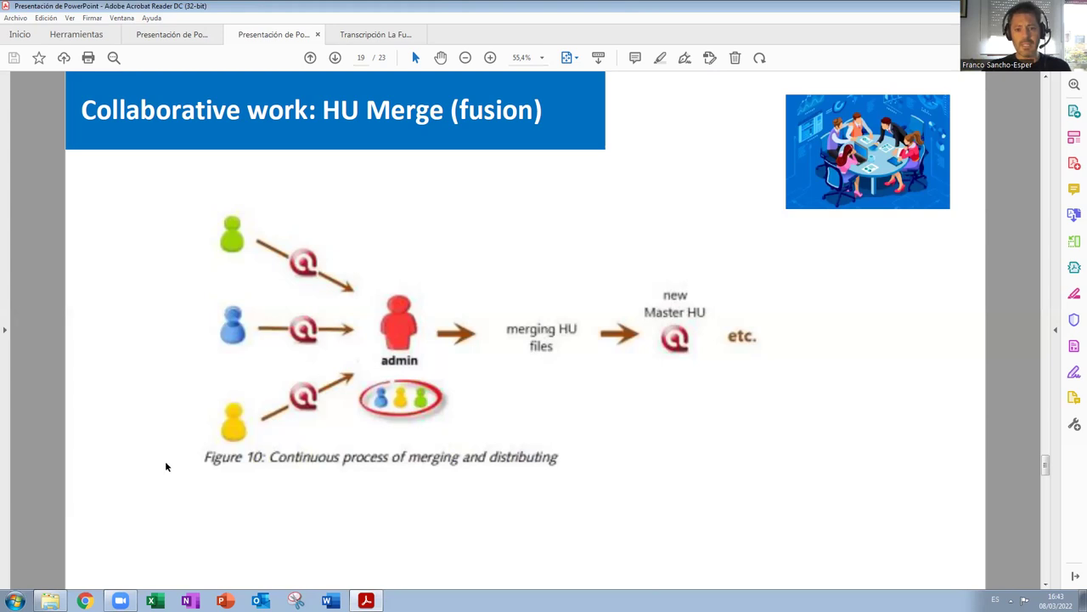
{"action": "left_click_drag", "start_coordinate": [360, 259], "coordinate": [472, 469]}
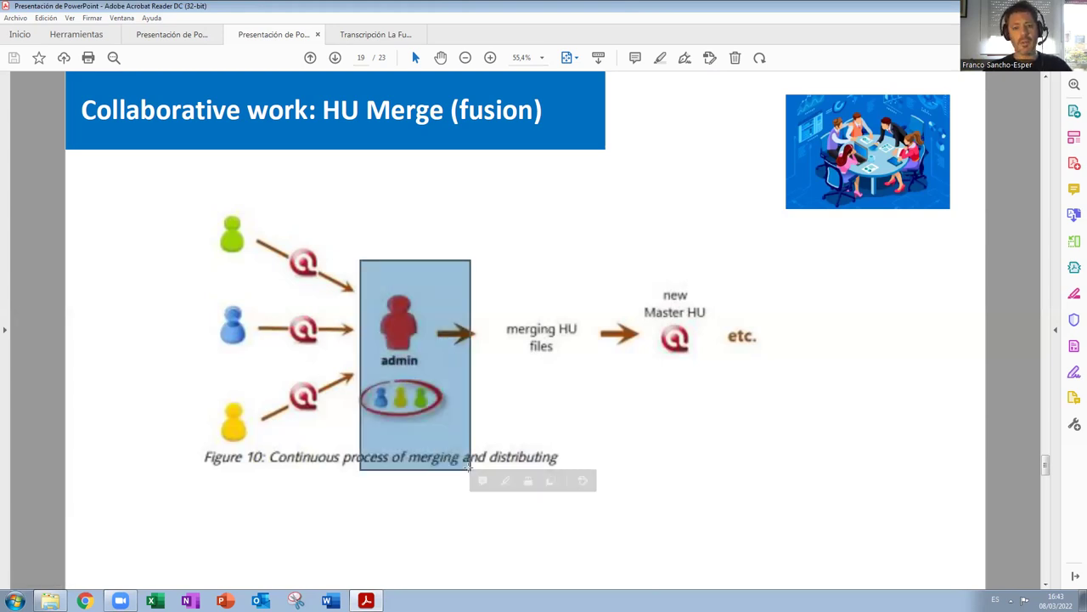
{"action": "left_click", "coordinate": [586, 454]}
{"action": "left_click", "coordinate": [572, 500]}
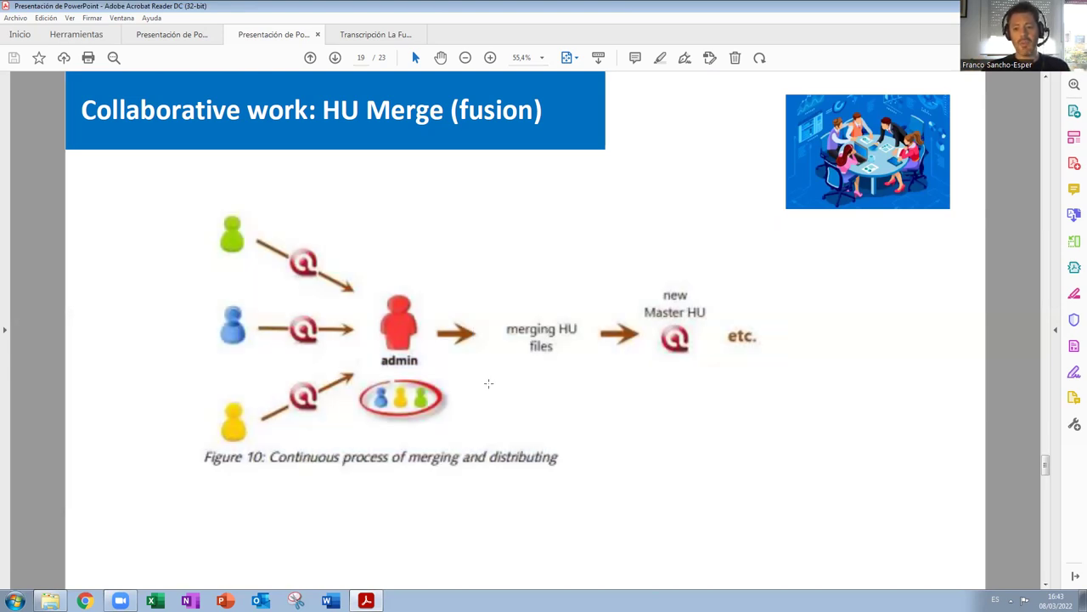
{"action": "left_click_drag", "start_coordinate": [478, 296], "coordinate": [622, 388]}
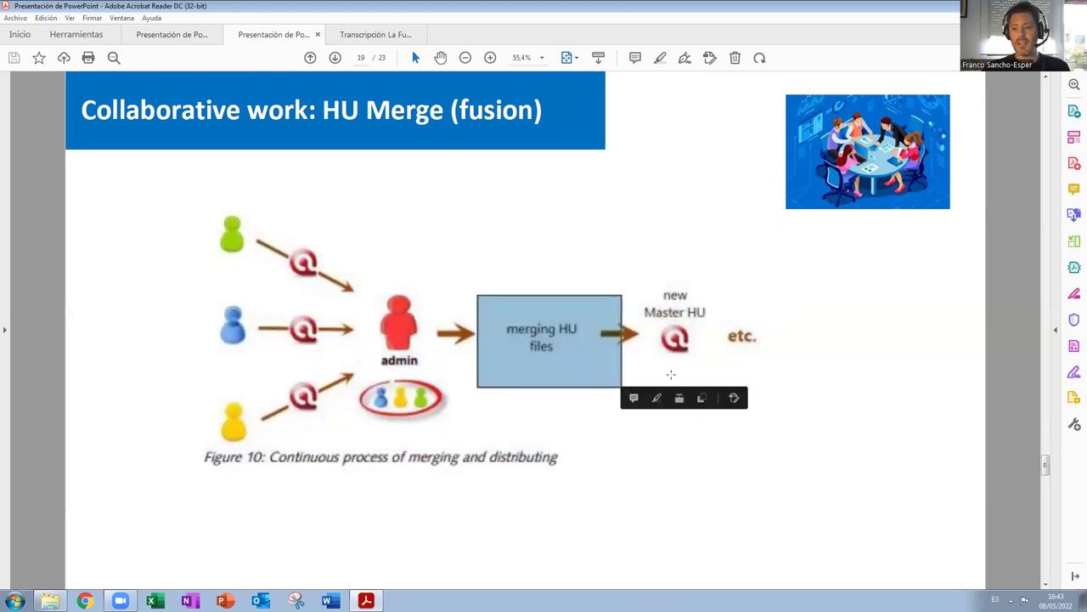
{"action": "left_click", "coordinate": [657, 331]}
{"action": "left_click_drag", "start_coordinate": [622, 253], "coordinate": [723, 398]}
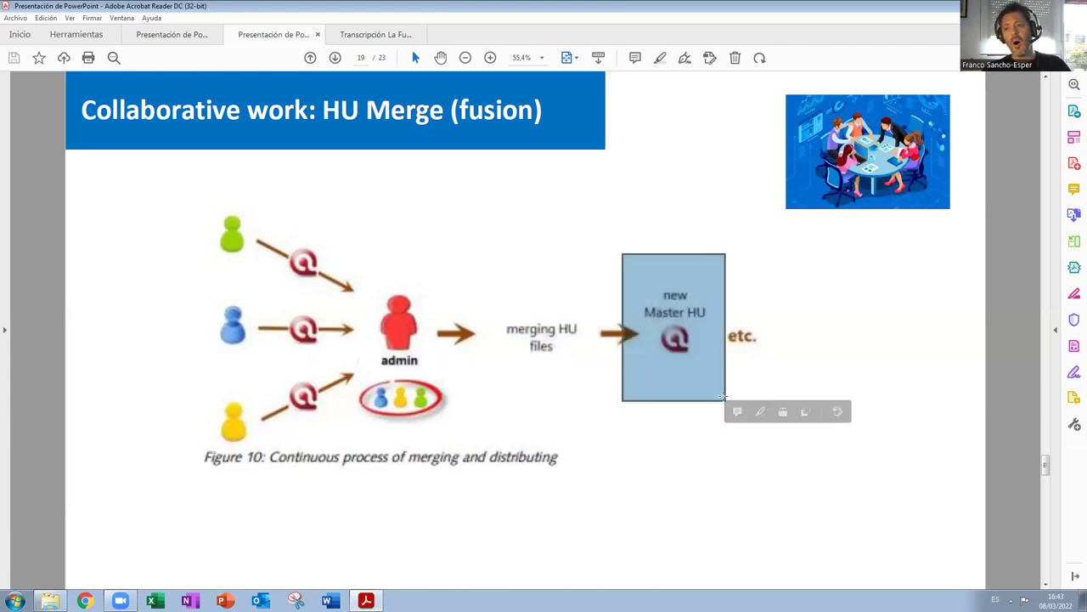
{"action": "scroll", "coordinate": [865, 335], "scroll_direction": "down", "scroll_amount": 2}
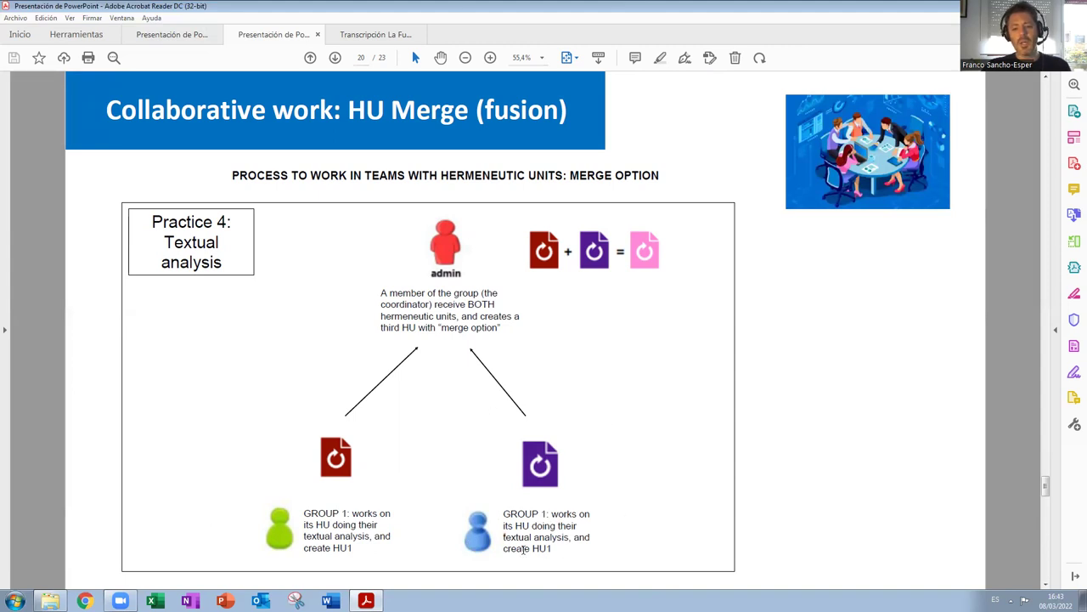
Highlight the caption text, then select the merge icons image and pink merged-HU icon on page 20.
{"action": "left_click_drag", "start_coordinate": [541, 513], "coordinate": [553, 513]}
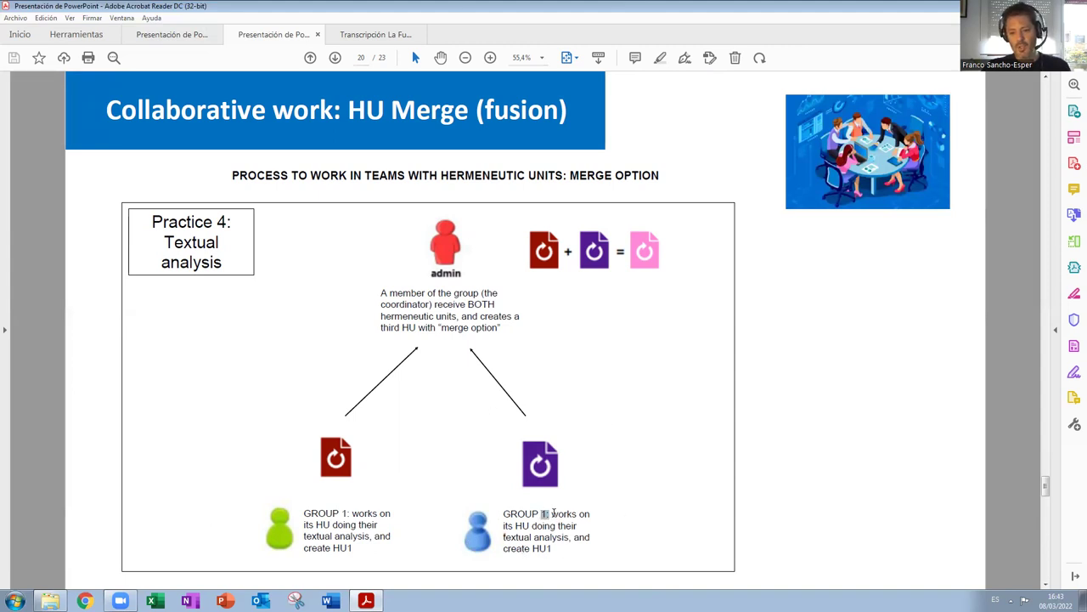
{"action": "left_click", "coordinate": [552, 531]}
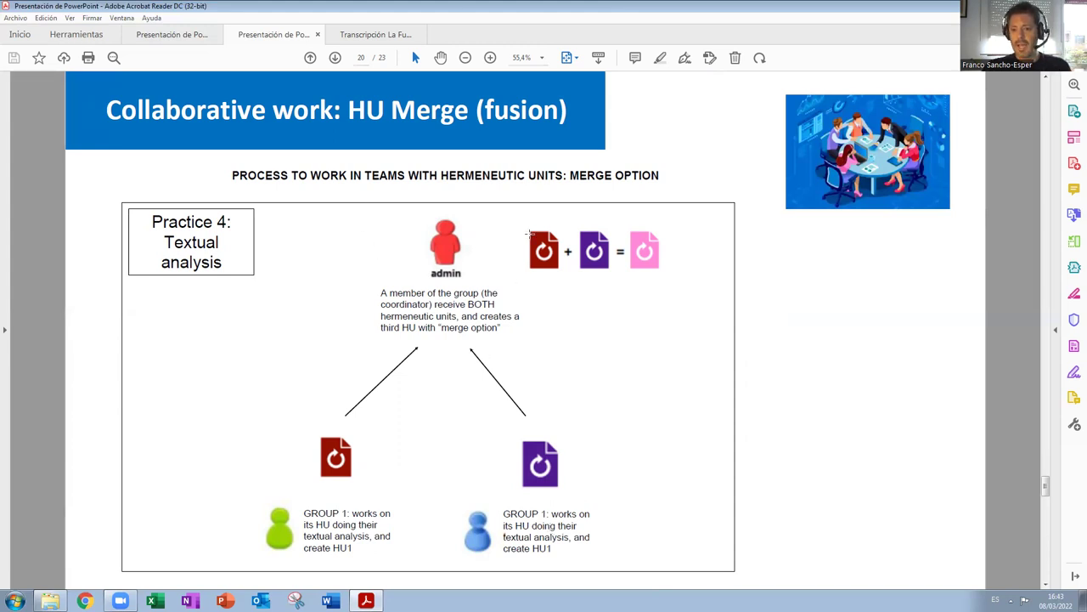
{"action": "left_click", "coordinate": [609, 284]}
{"action": "left_click", "coordinate": [688, 219]}
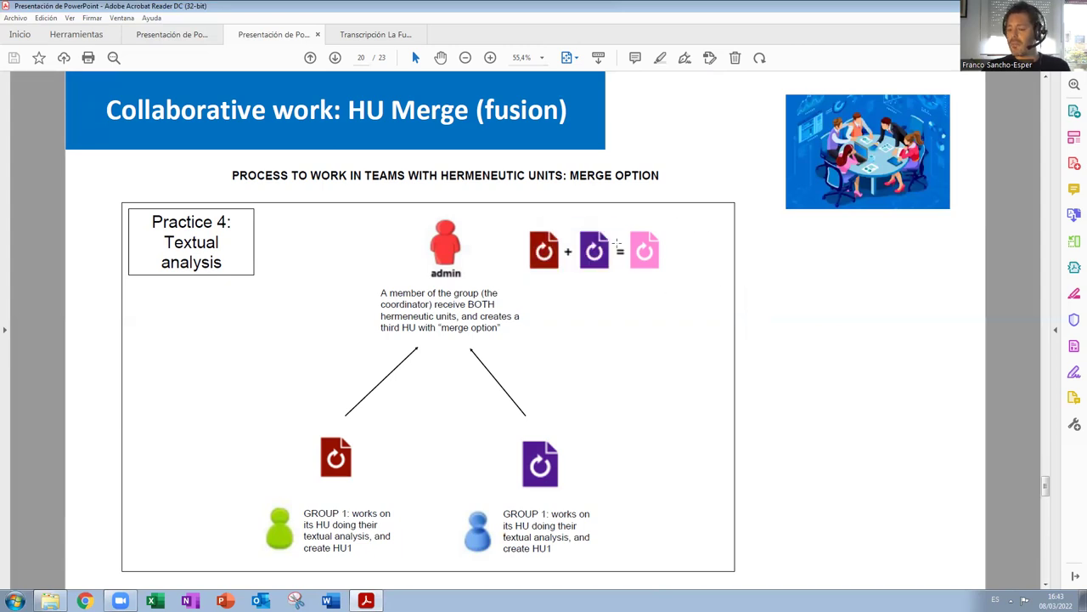
{"action": "left_click", "coordinate": [644, 260]}
{"action": "left_click", "coordinate": [642, 308]}
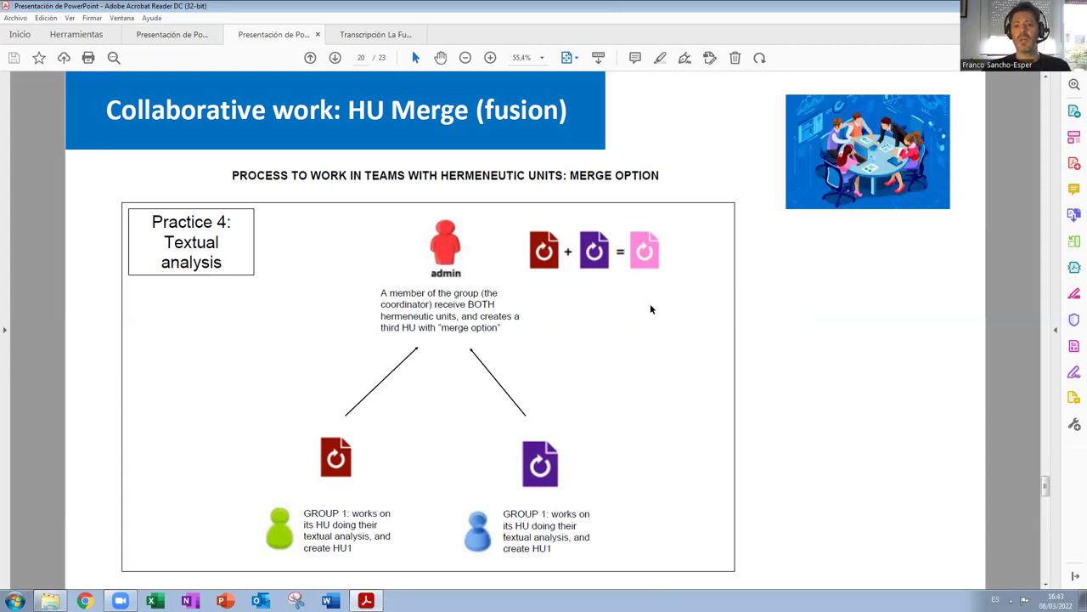
Scroll through the final pages and back to the HU Merge figure on page 19.
{"action": "scroll", "coordinate": [650, 309], "scroll_direction": "down", "scroll_amount": 2}
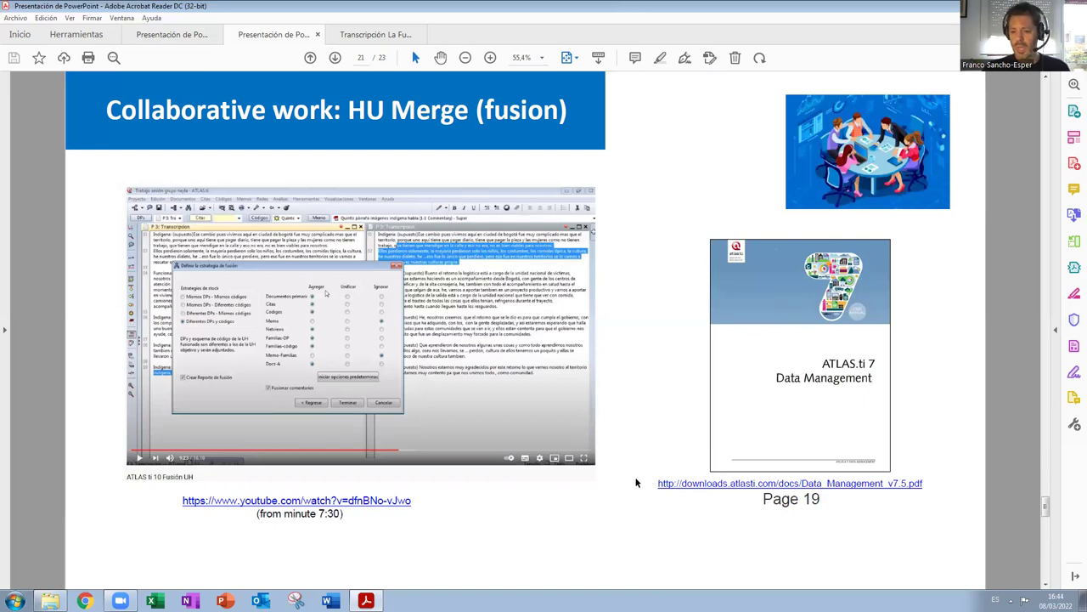
{"action": "left_click_drag", "start_coordinate": [763, 500], "coordinate": [821, 500]}
{"action": "left_click", "coordinate": [821, 501]}
{"action": "scroll", "coordinate": [596, 490], "scroll_direction": "down", "scroll_amount": 1}
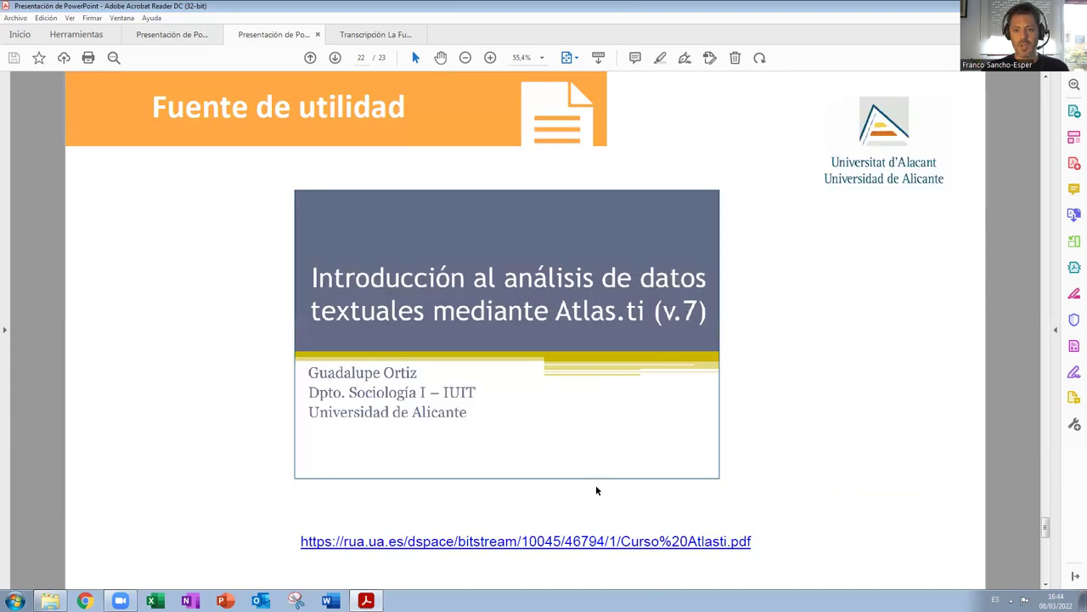
{"action": "scroll", "coordinate": [596, 491], "scroll_direction": "down", "scroll_amount": 1}
{"action": "scroll", "coordinate": [598, 490], "scroll_direction": "up", "scroll_amount": 4}
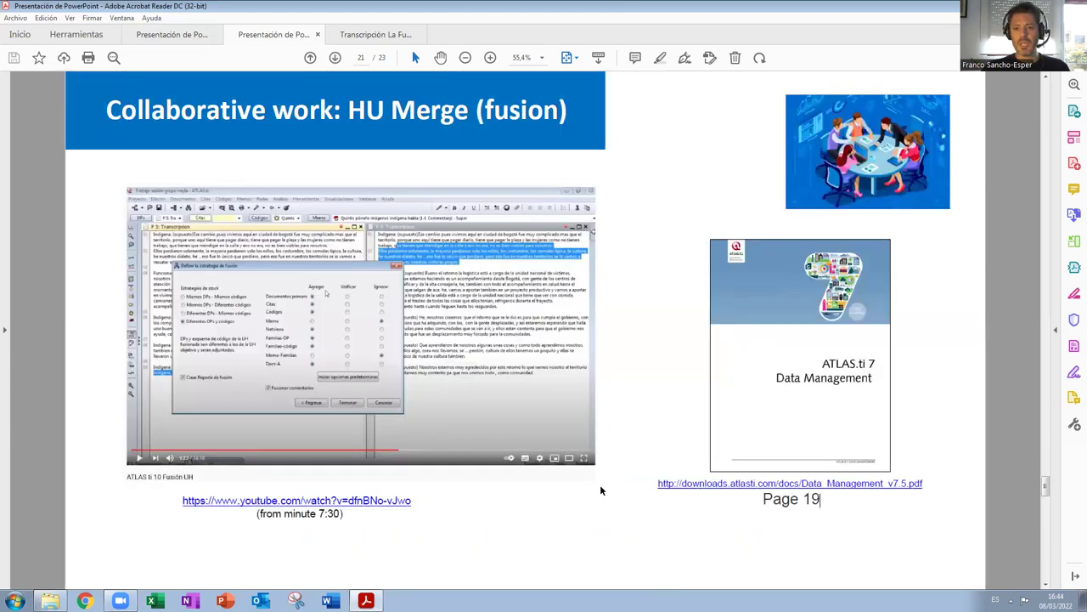
{"action": "scroll", "coordinate": [600, 490], "scroll_direction": "up", "scroll_amount": 1}
{"action": "scroll", "coordinate": [600, 490], "scroll_direction": "down", "scroll_amount": 1}
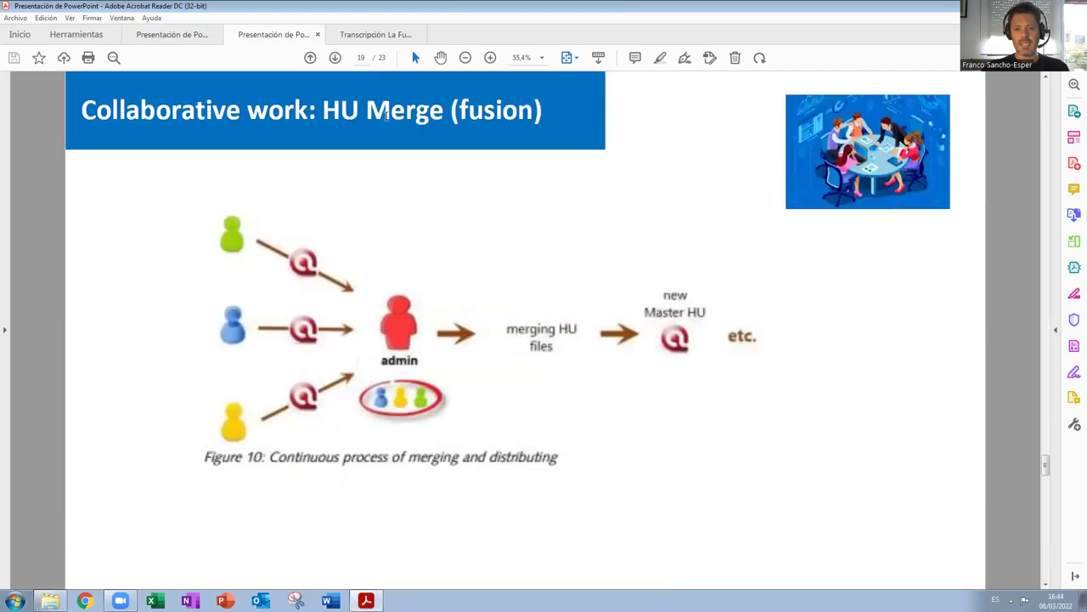
{"action": "left_click", "coordinate": [15, 601]}
Try Start menu searches for 'redua' and 'atlas' without launching anything.
{"action": "type", "text": "redua"}
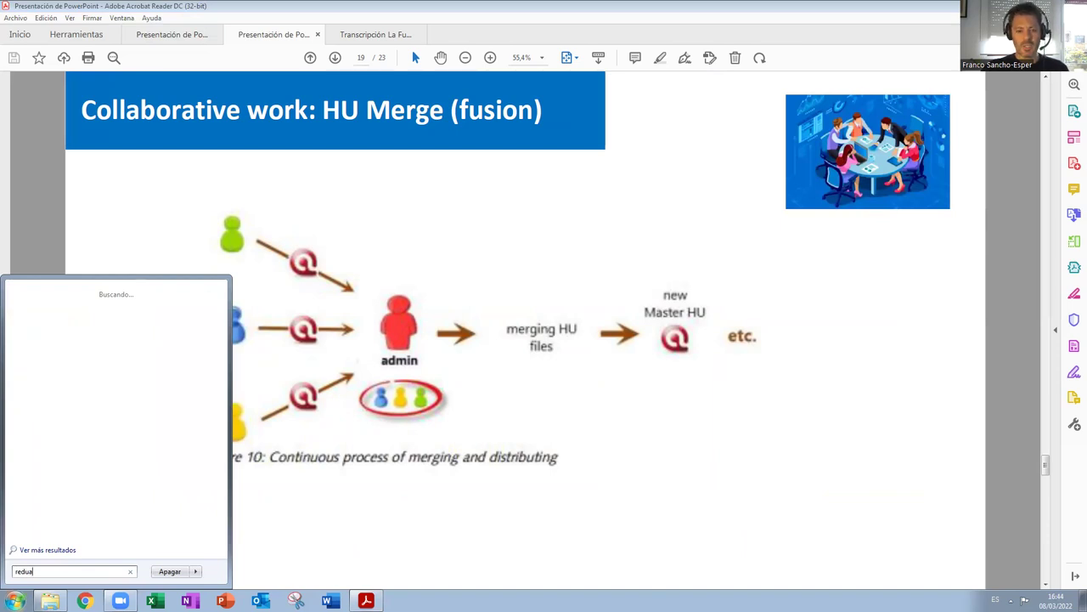
{"action": "key", "text": "Escape"}
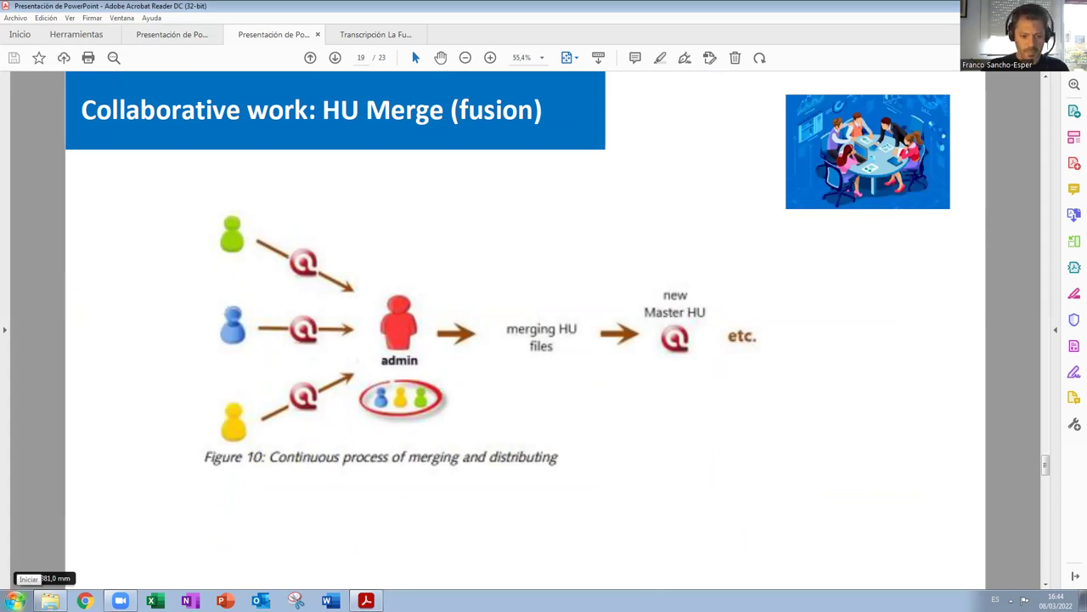
{"action": "left_click", "coordinate": [16, 599]}
{"action": "type", "text": "atlas"}
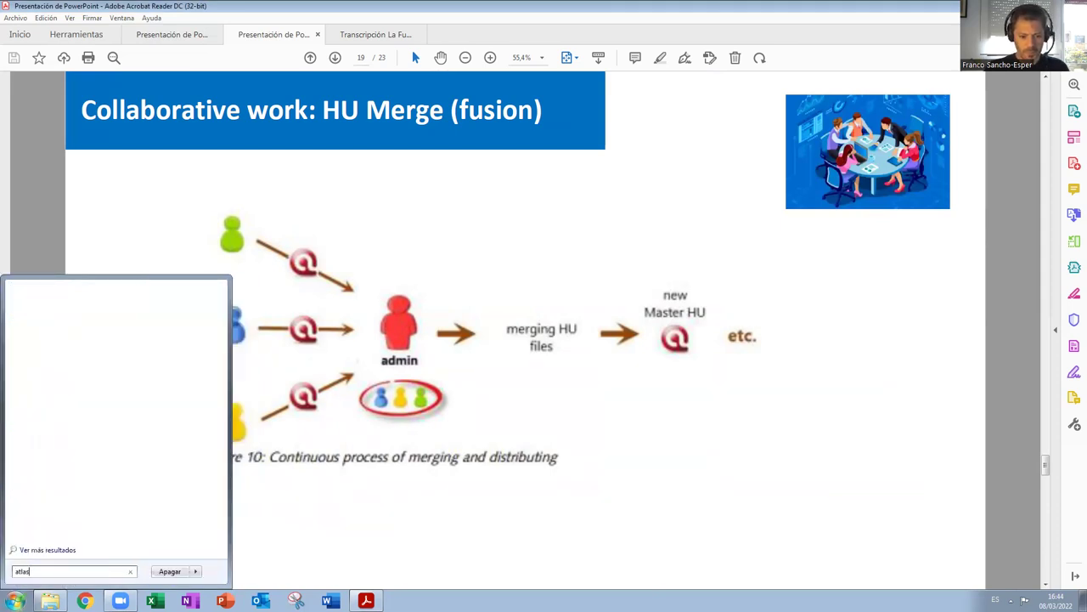
{"action": "key", "text": "Return"}
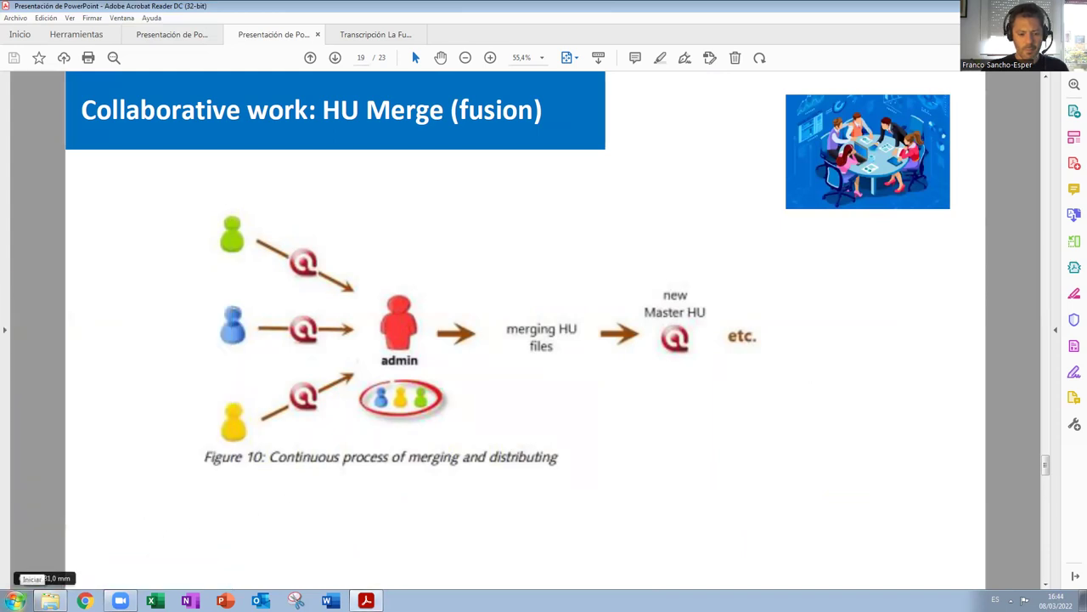
Search 'redua' again, run the remote access launcher and allow it with Ejecutar.
{"action": "key", "text": "super"}
{"action": "type", "text": "redua"}
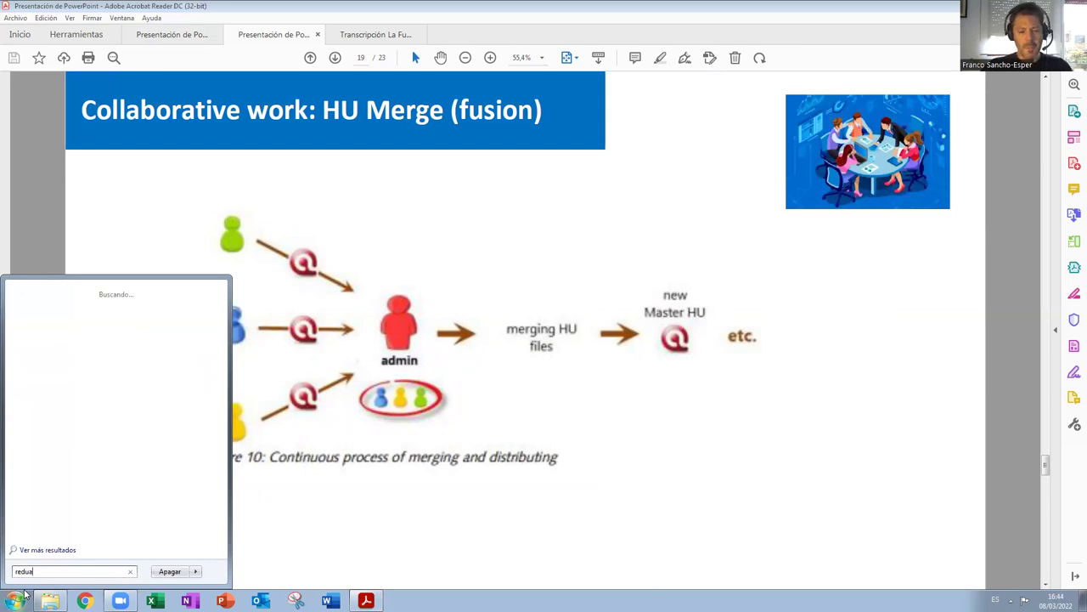
{"action": "left_click", "coordinate": [48, 326]}
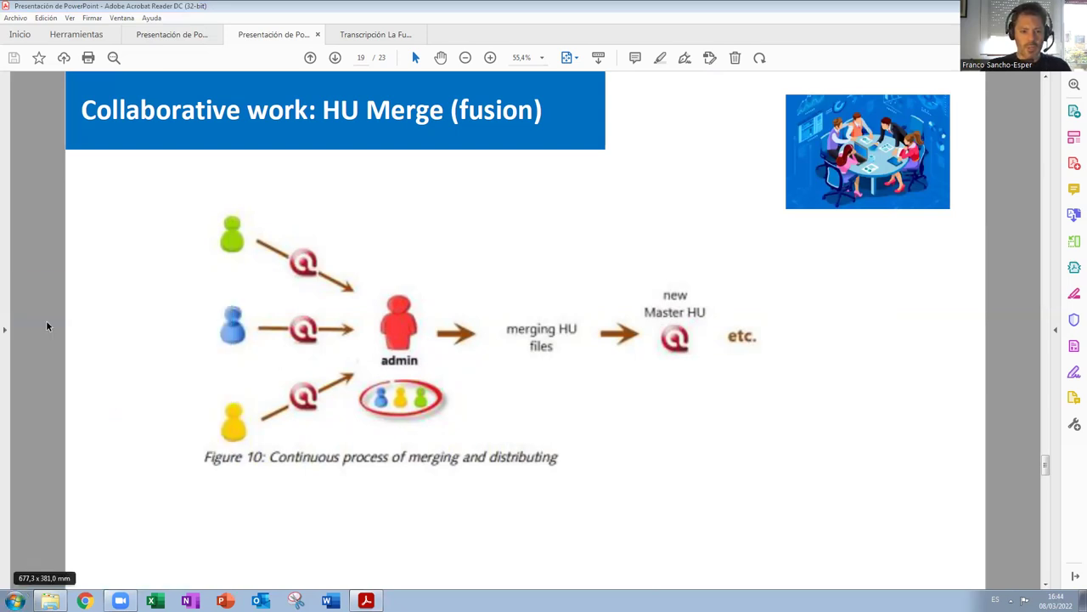
{"action": "left_click", "coordinate": [574, 309]}
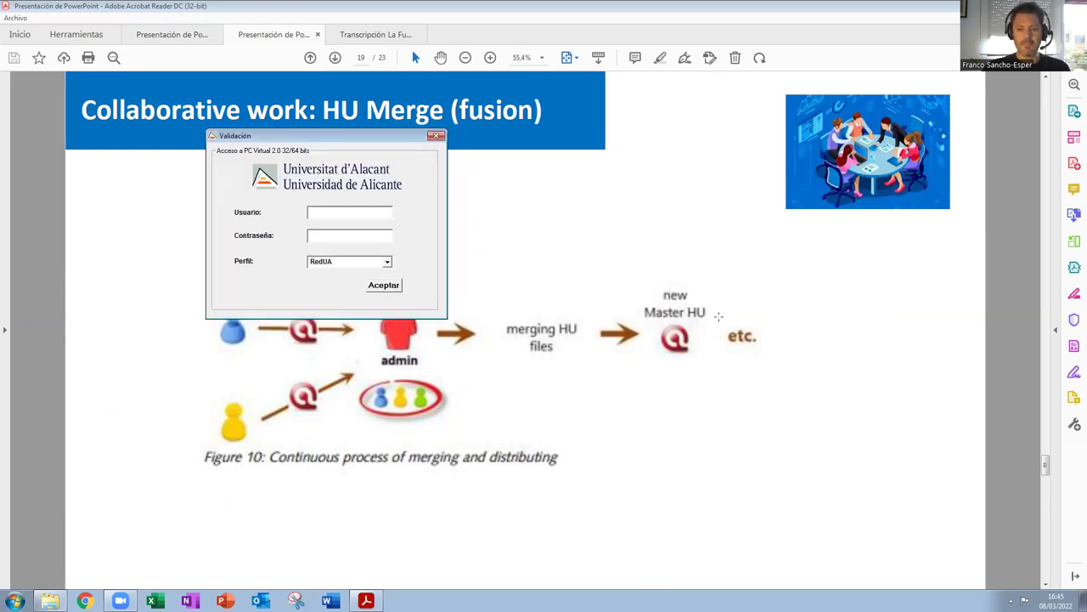
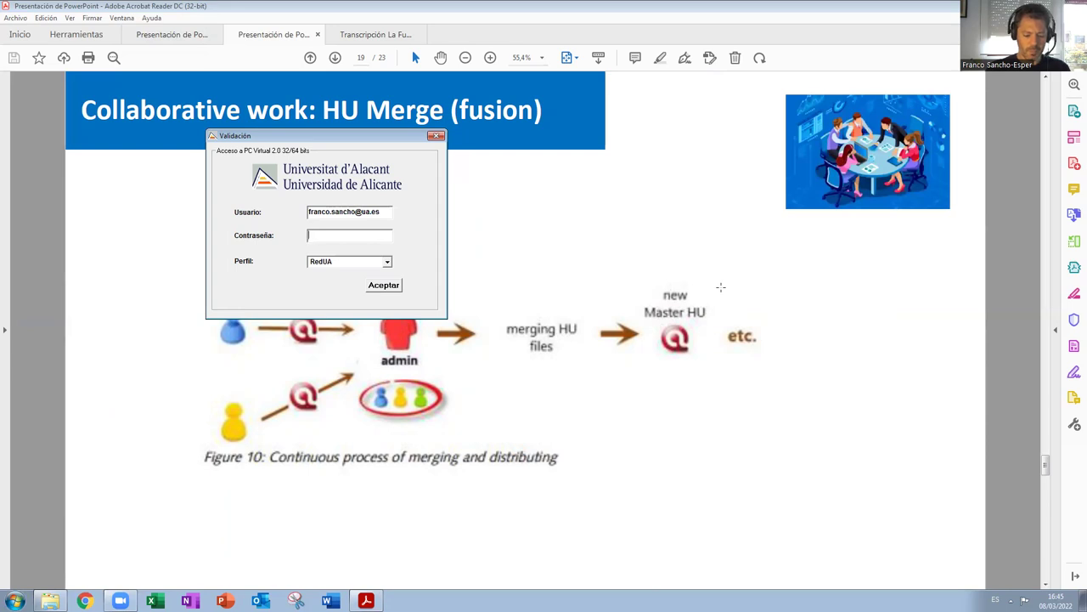
Submit the university username and password, then show the Transcripción La Fuente2 transcript.
{"action": "type", "text": "*"}
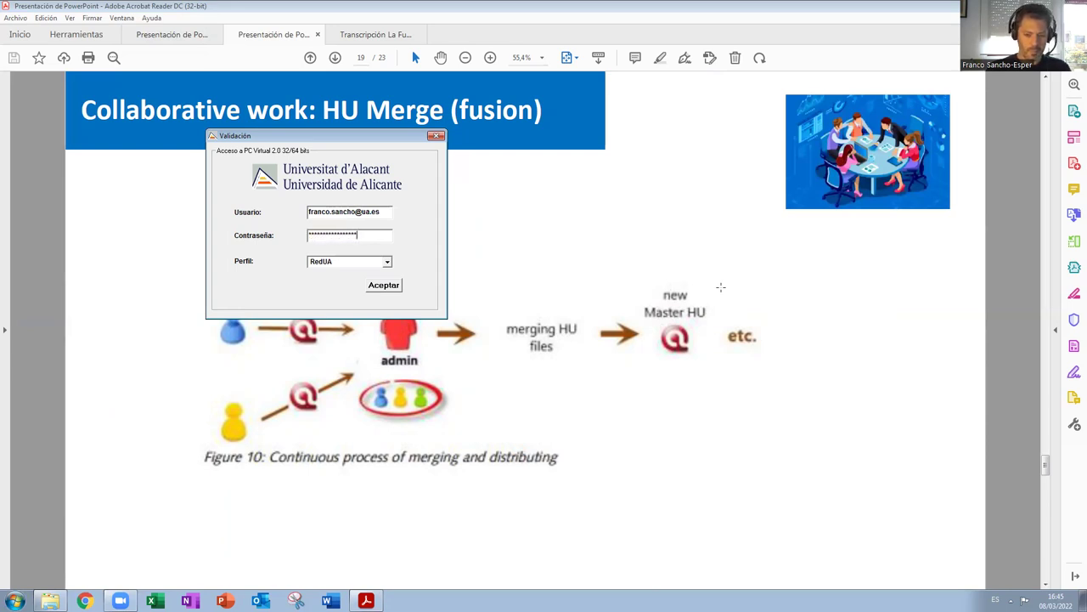
{"action": "left_click", "coordinate": [385, 285]}
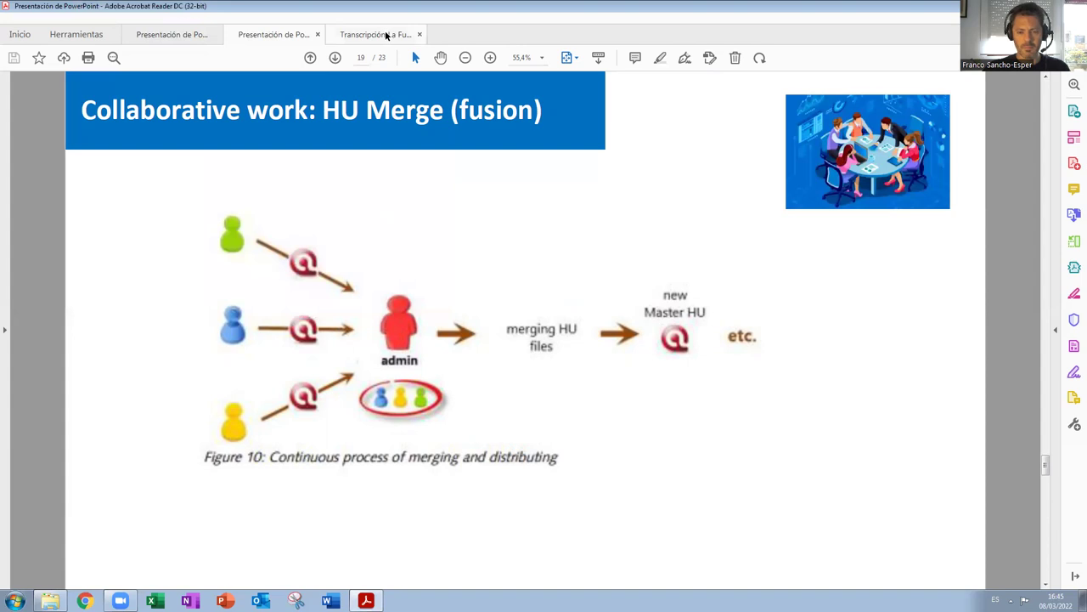
{"action": "left_click", "coordinate": [386, 35]}
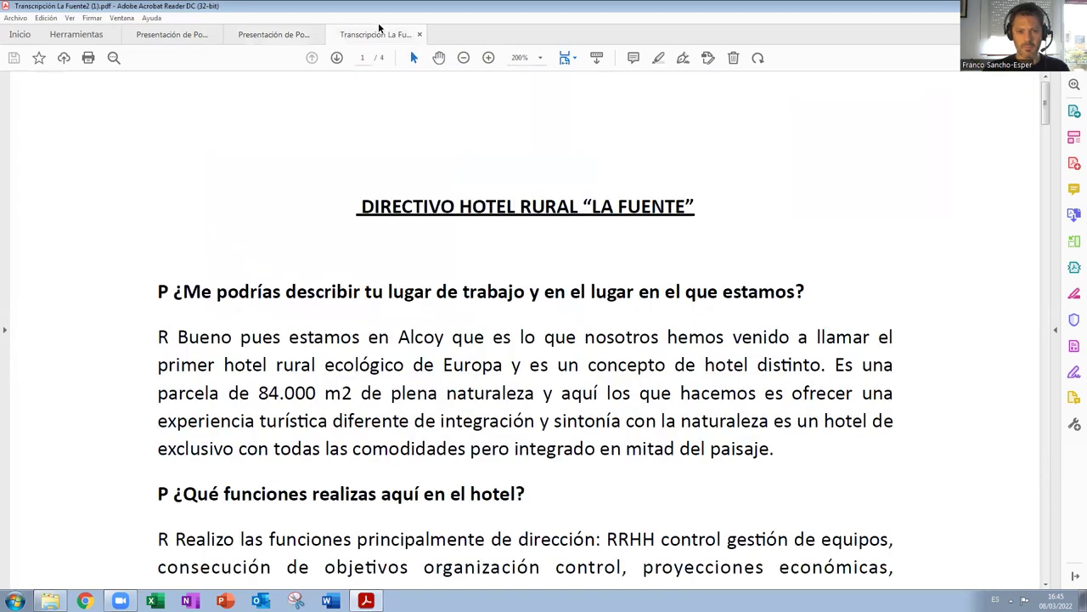
Switch back through the presentation tabs to the Practice Four.2 slides.
{"action": "left_click", "coordinate": [269, 34]}
{"action": "left_click", "coordinate": [183, 35]}
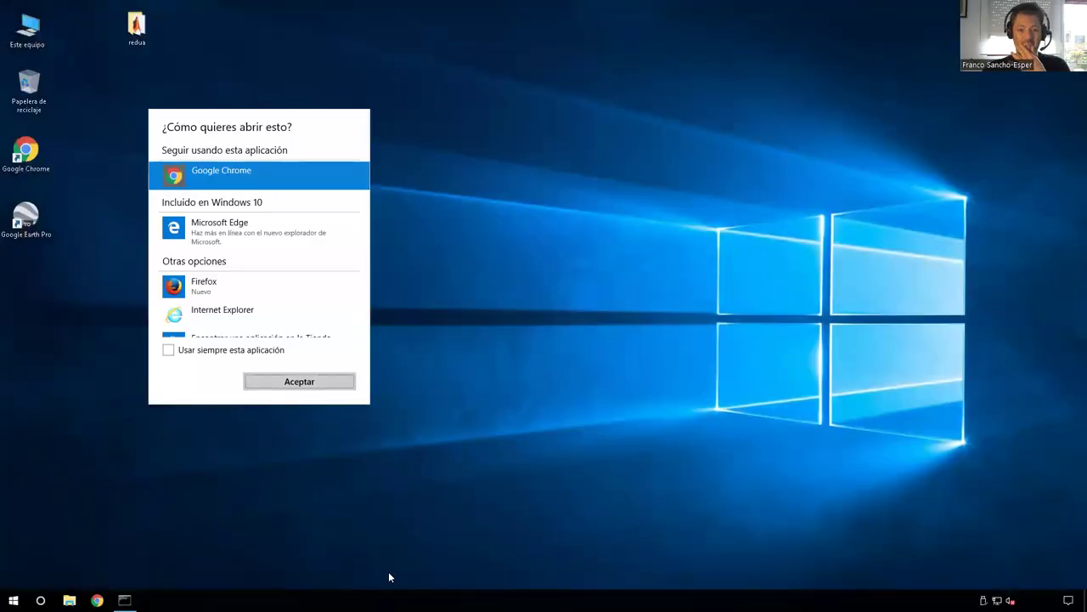
Enter the alumno remote desktop and restore its session into a small window.
{"action": "left_click", "coordinate": [388, 571]}
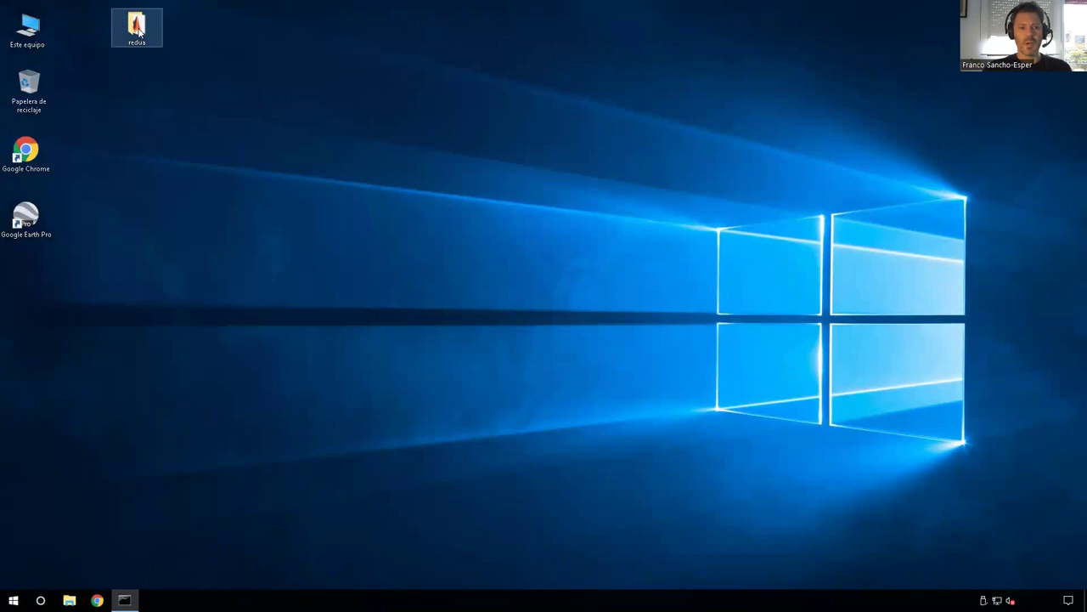
{"action": "left_click", "coordinate": [700, 16]}
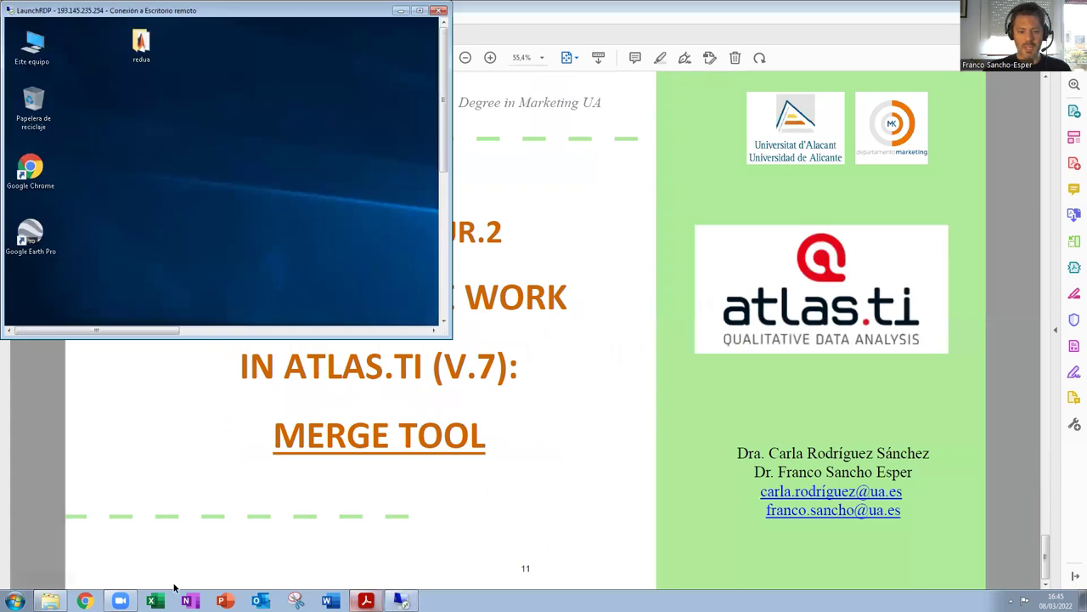
Try pasting the 8 marzo 2022 folder onto the C: drive and dismiss the folder-in-use error.
{"action": "mouse_move", "coordinate": [50, 601]}
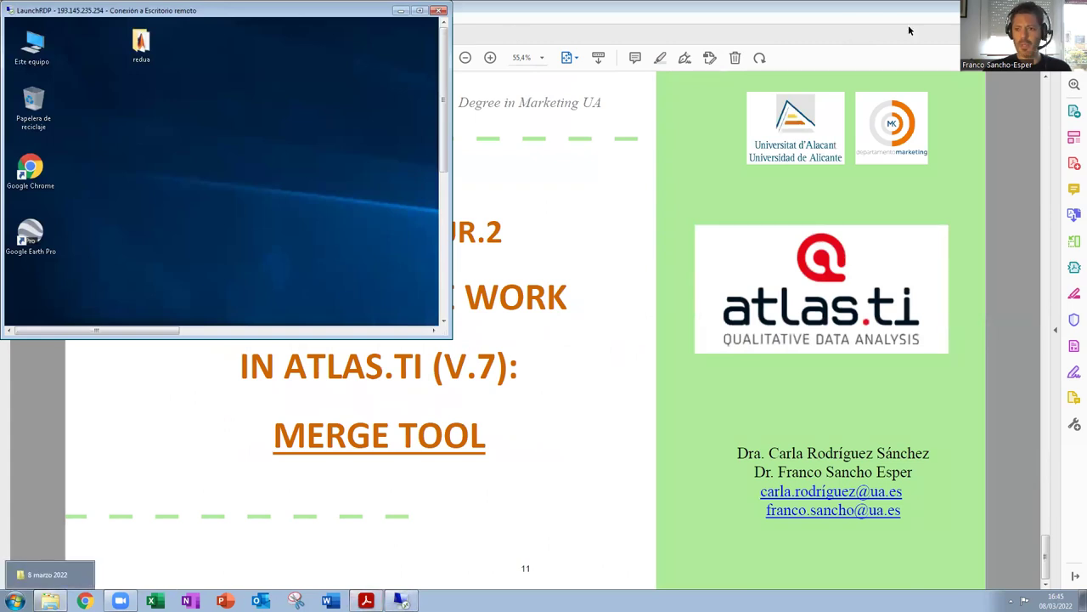
{"action": "left_click", "coordinate": [400, 10]}
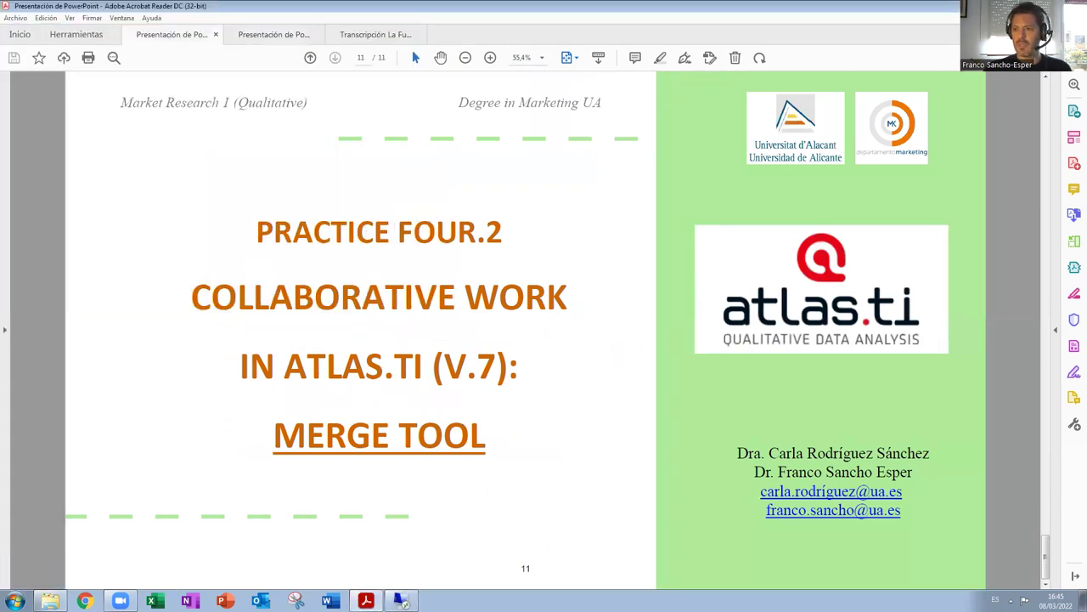
{"action": "key", "text": "super+d"}
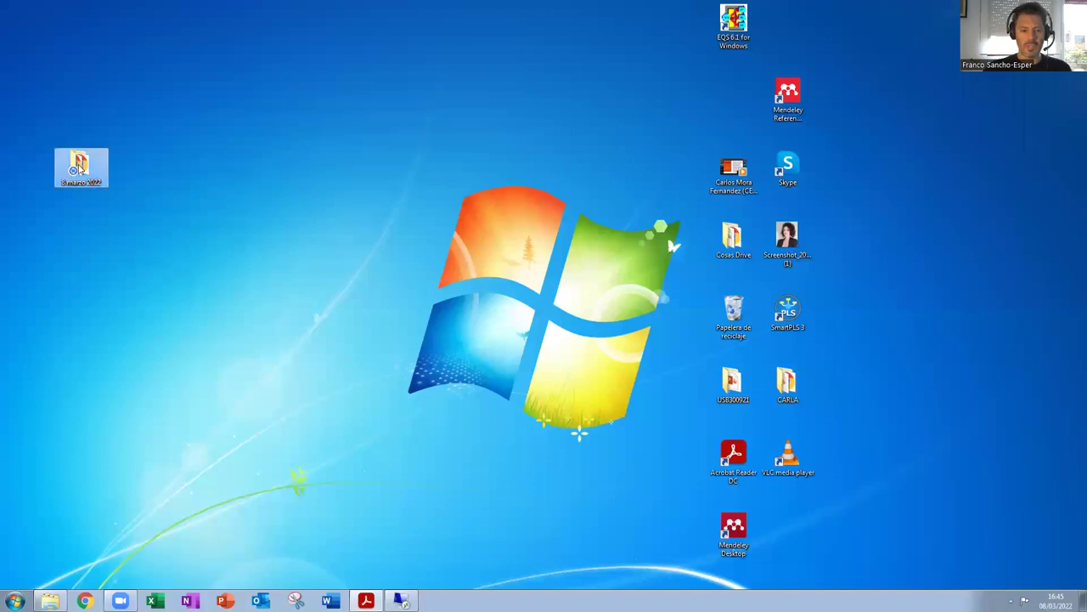
{"action": "double_click", "coordinate": [79, 166]}
{"action": "left_click", "coordinate": [79, 162]}
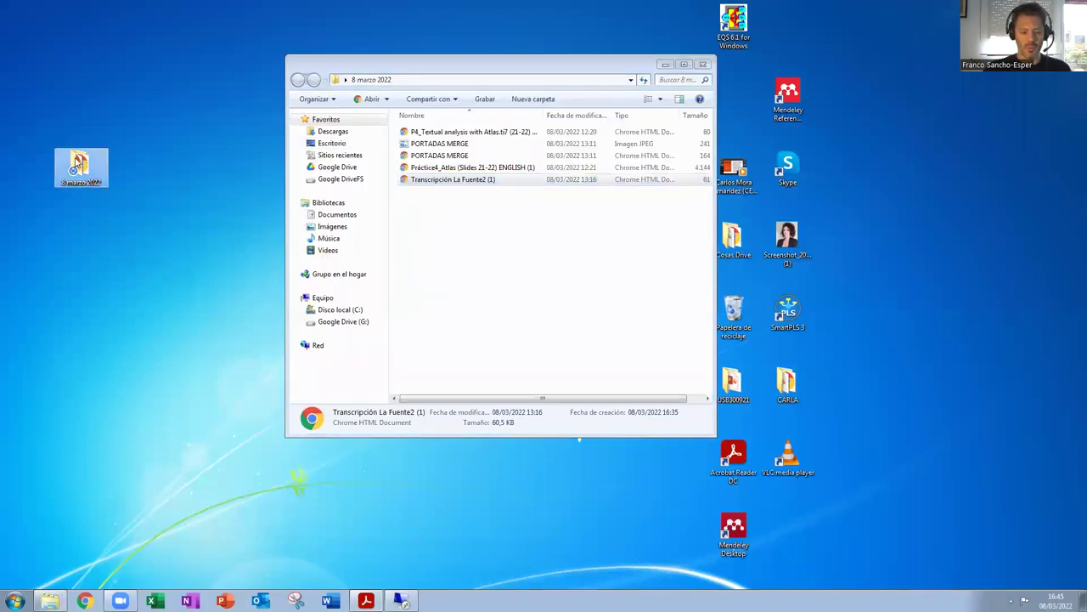
{"action": "left_click", "coordinate": [340, 310]}
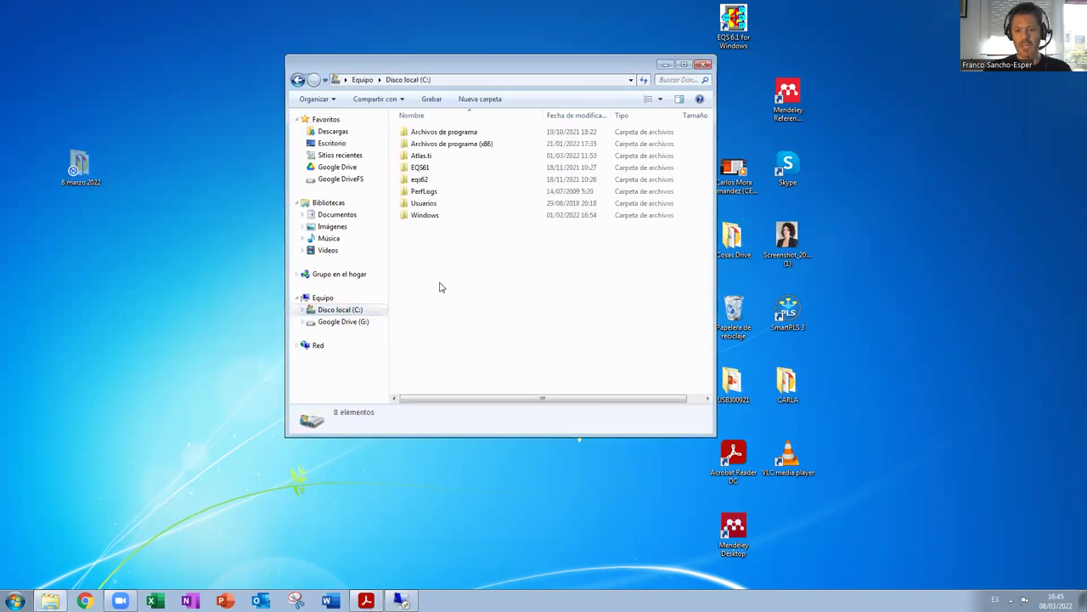
{"action": "key", "text": "ctrl+v"}
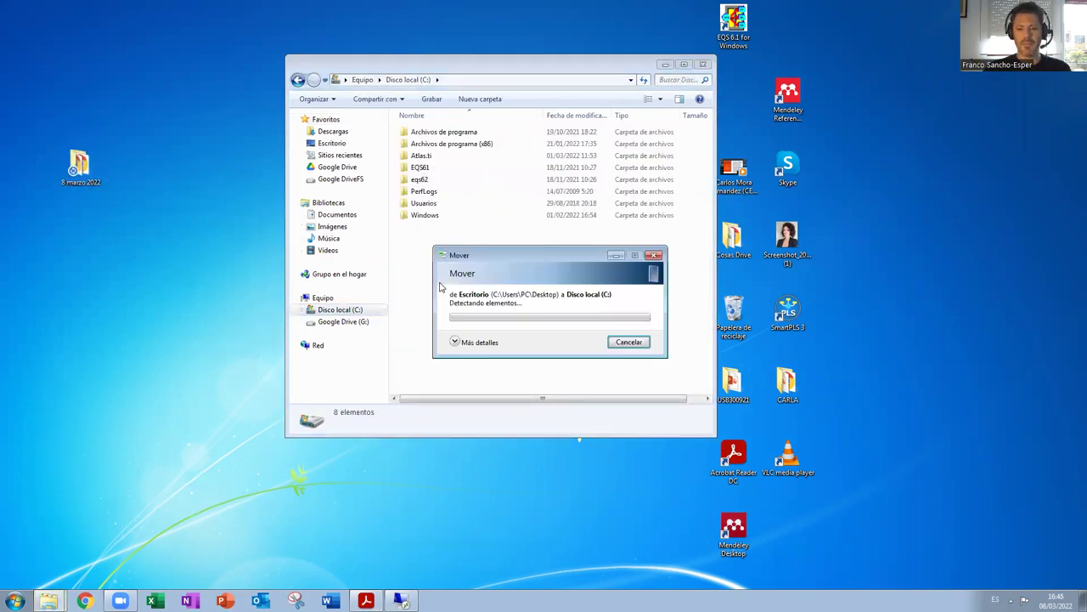
{"action": "left_click", "coordinate": [653, 350]}
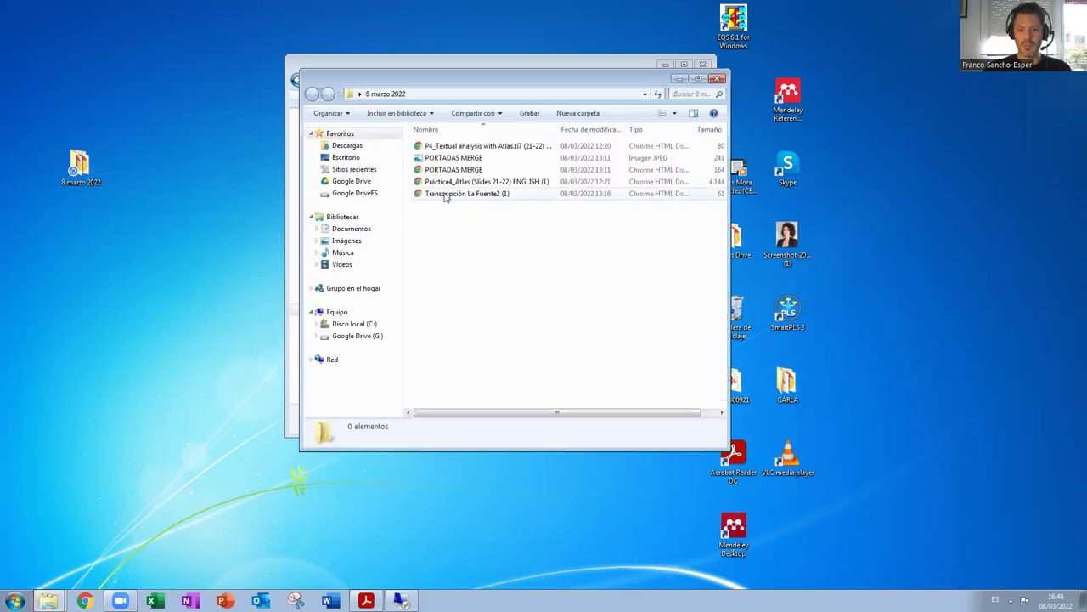
Copy Transcripción La Fuente2 (1) and paste it onto the C: drive with administrator permission.
{"action": "left_click", "coordinate": [459, 195]}
{"action": "right_click", "coordinate": [461, 197]}
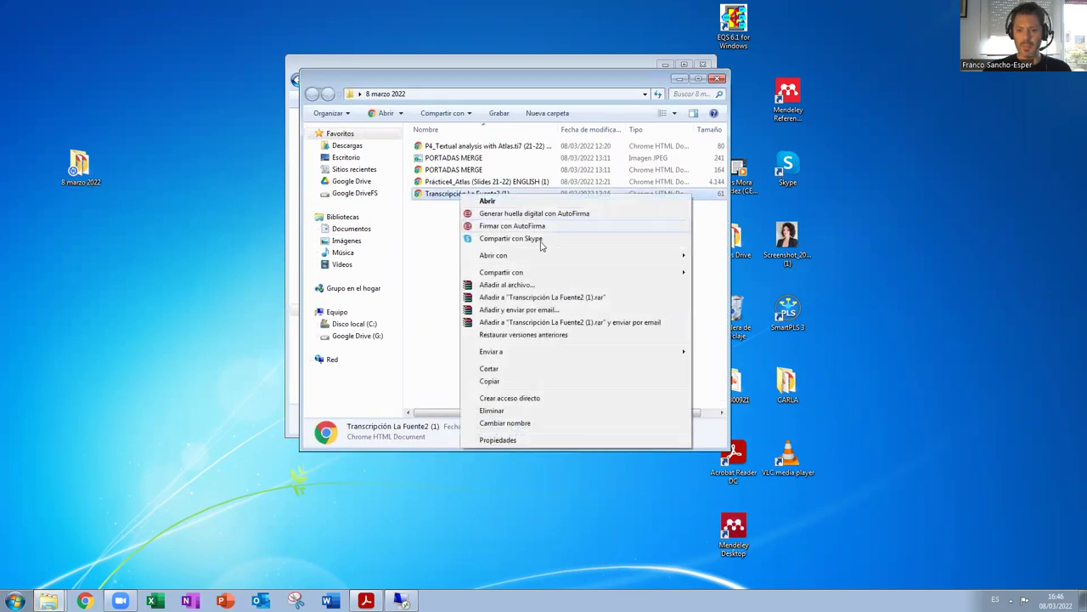
{"action": "left_click", "coordinate": [516, 382]}
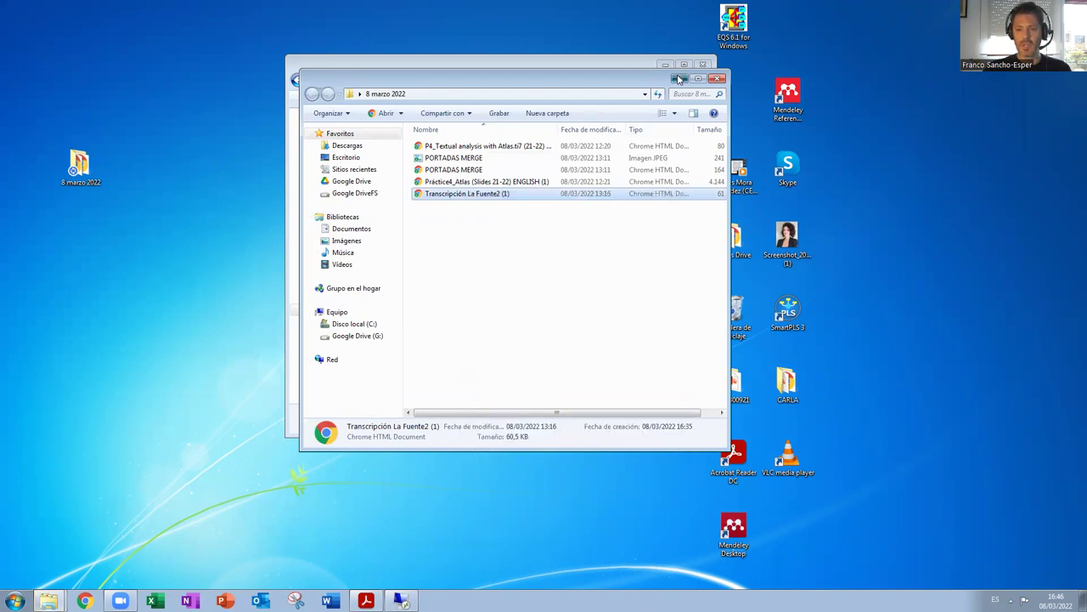
{"action": "left_click", "coordinate": [678, 78]}
{"action": "key", "text": "ctrl+v"}
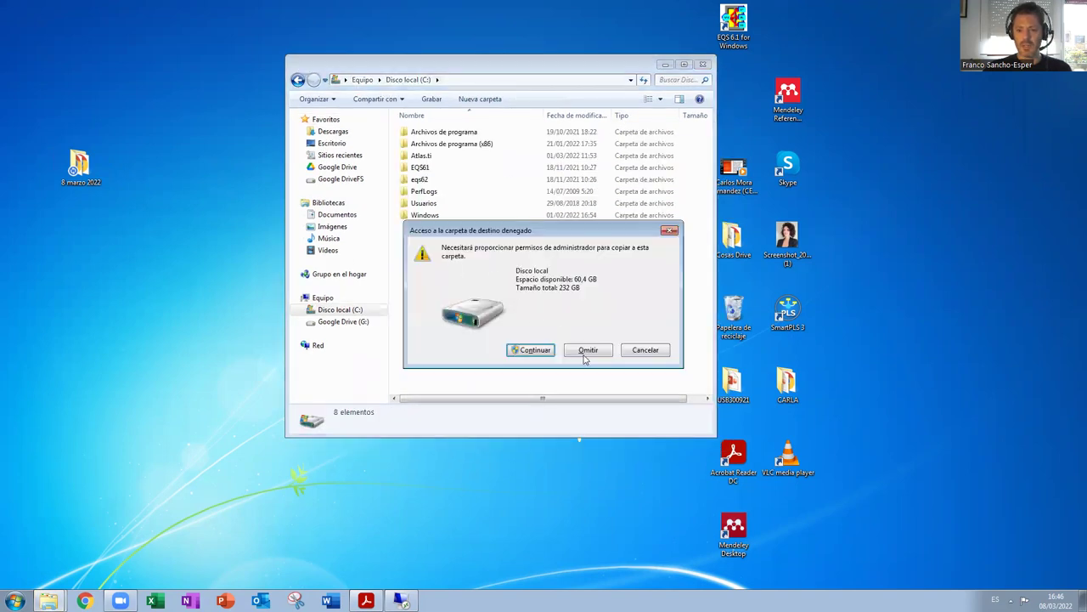
{"action": "left_click", "coordinate": [366, 601]}
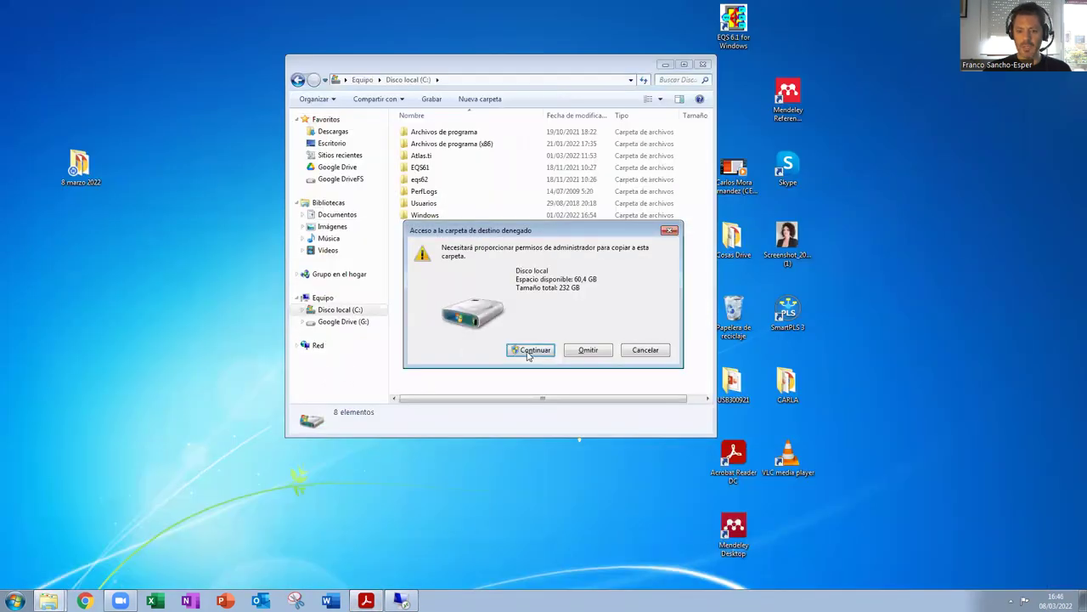
{"action": "left_click", "coordinate": [530, 350]}
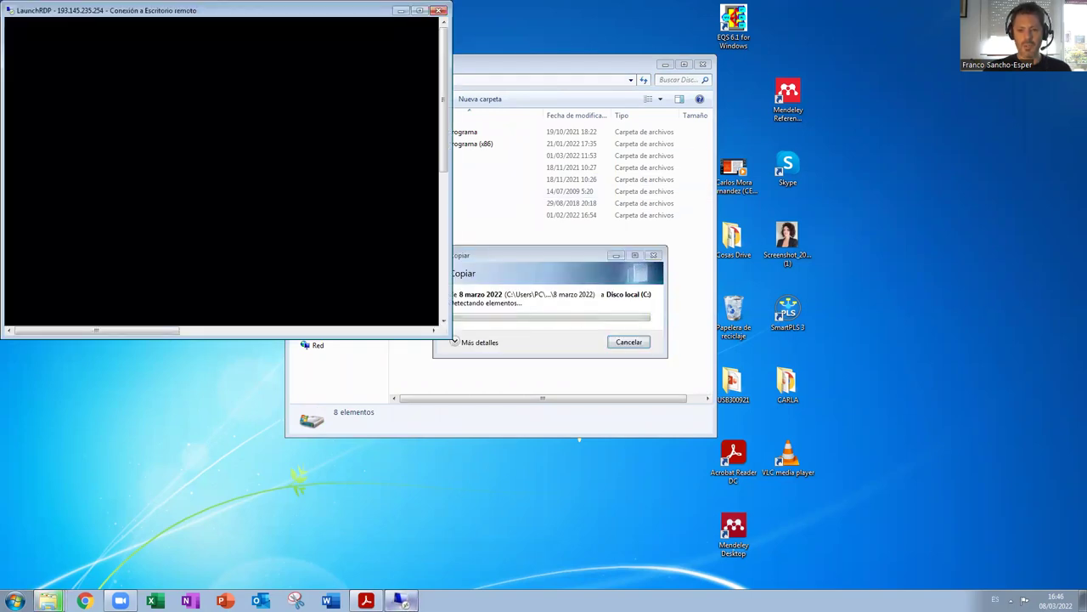
Maximize the remote desktop, open the redua folder and launch ATLAS.ti 7 from its shortcut.
{"action": "double_click", "coordinate": [285, 12]}
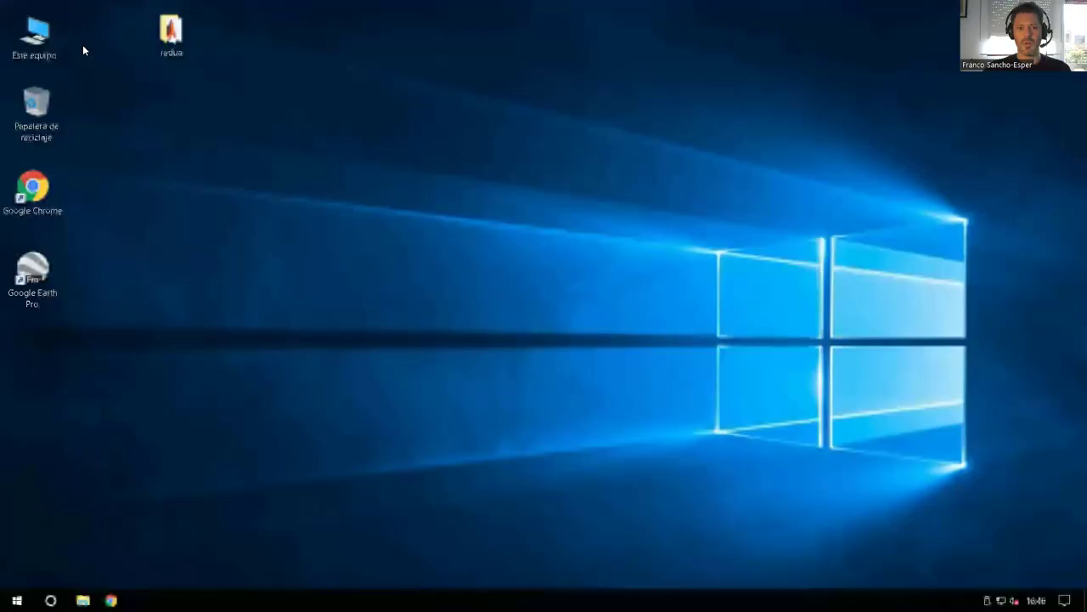
{"action": "double_click", "coordinate": [164, 39]}
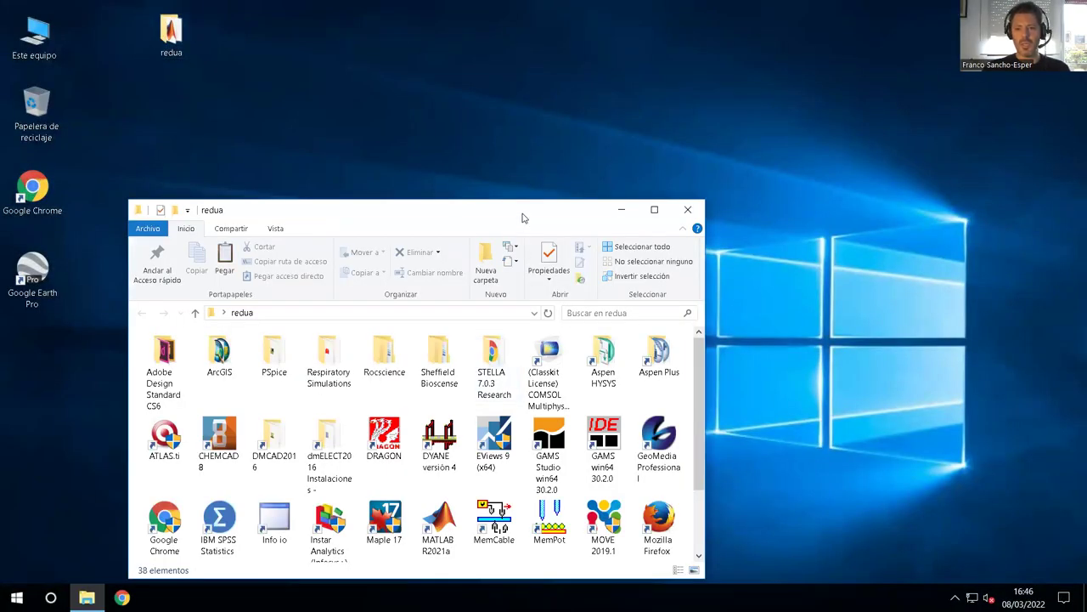
{"action": "left_click_drag", "start_coordinate": [548, 198], "coordinate": [633, 107]}
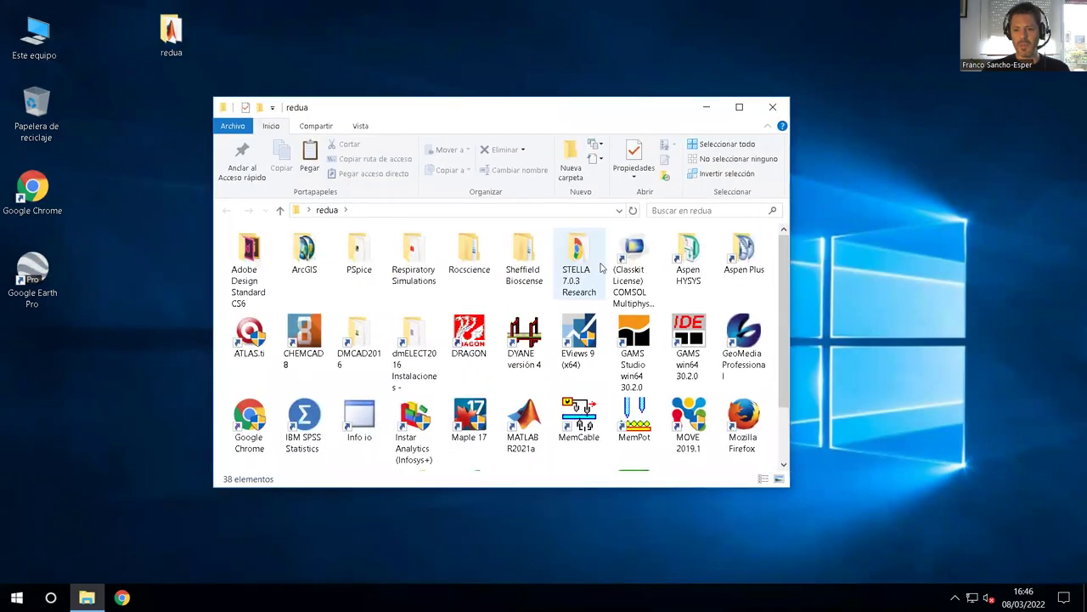
{"action": "double_click", "coordinate": [243, 336]}
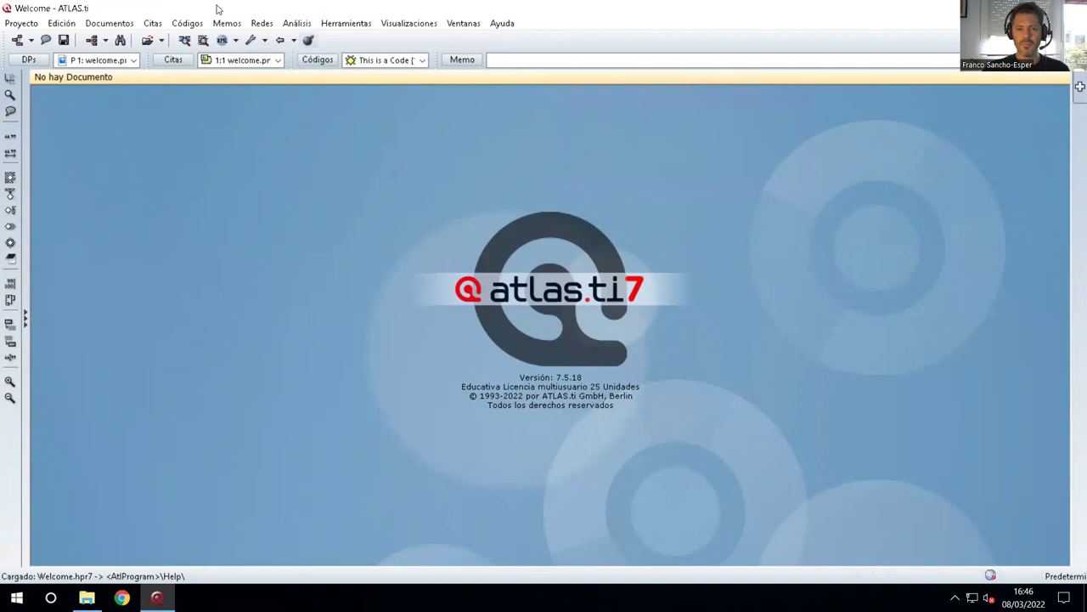
Set the interface language to English, then quit and relaunch ATLAS.ti from the redua folder.
{"action": "left_click", "coordinate": [345, 23]}
{"action": "mouse_move", "coordinate": [388, 194]}
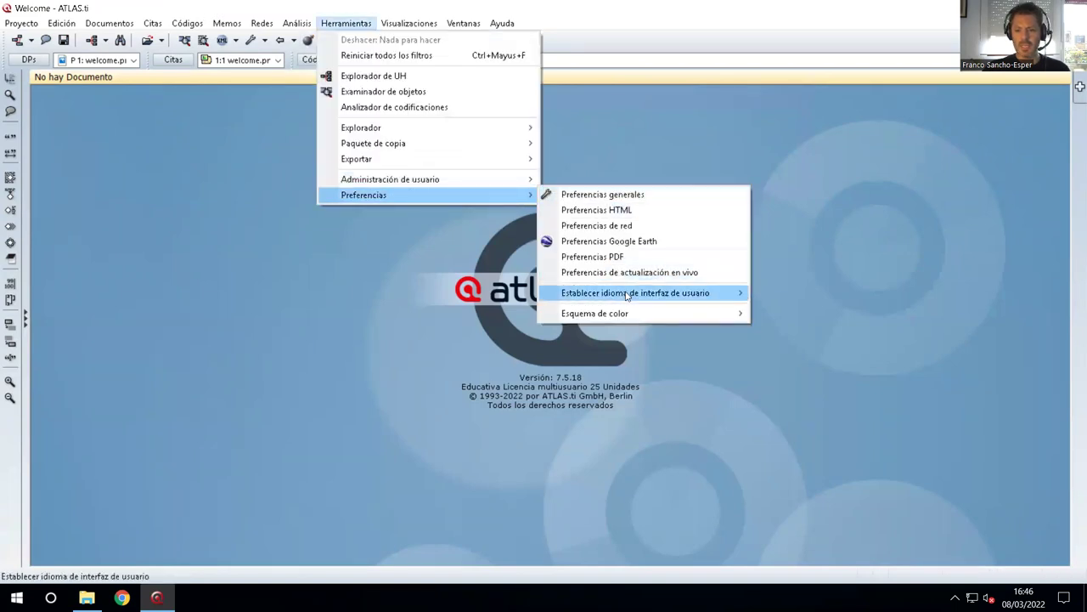
{"action": "mouse_move", "coordinate": [627, 295]}
{"action": "left_click", "coordinate": [818, 292]}
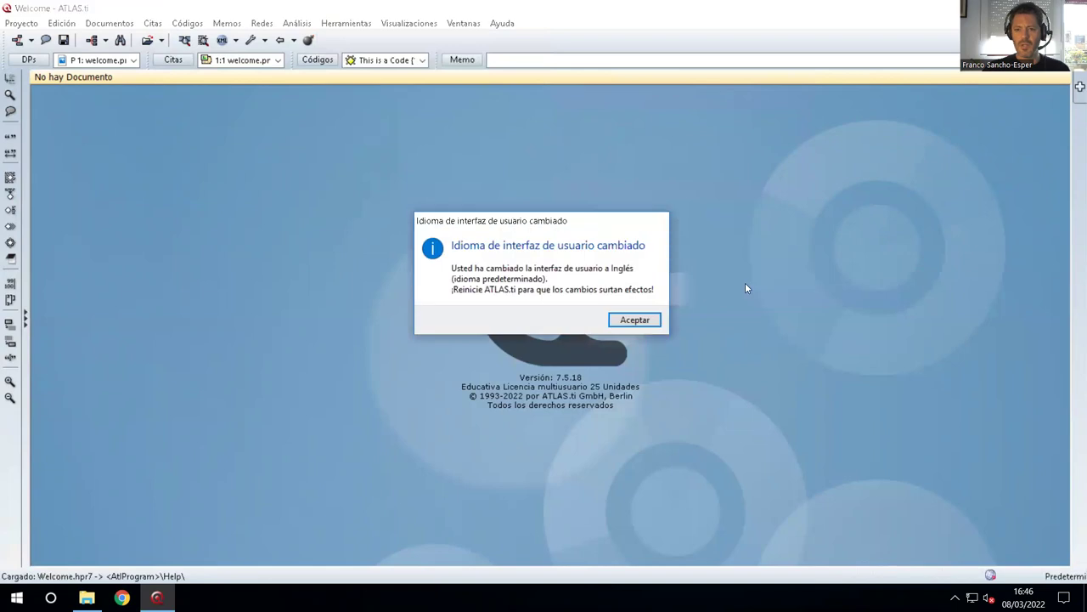
{"action": "left_click", "coordinate": [633, 319]}
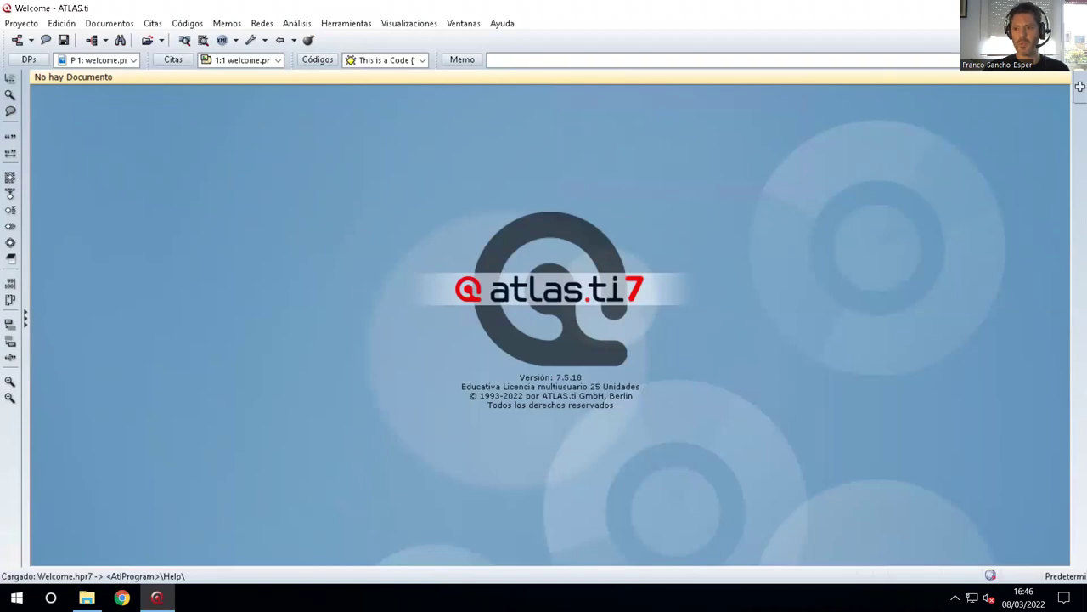
{"action": "key", "text": "alt+F4"}
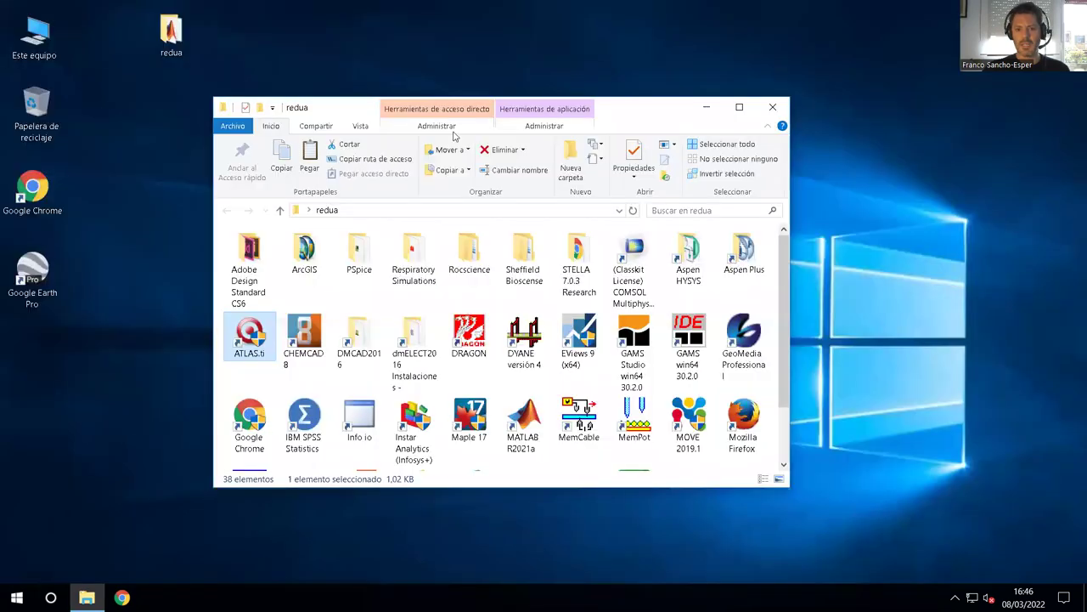
{"action": "double_click", "coordinate": [240, 343]}
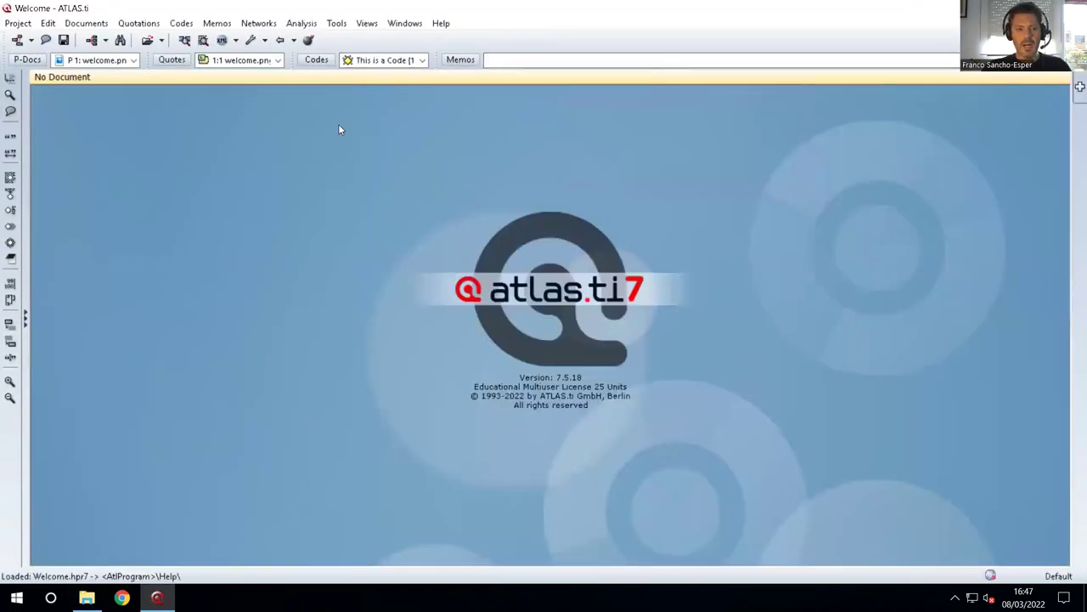
Create a new hermeneutic unit and maximize it.
{"action": "left_click", "coordinate": [19, 23]}
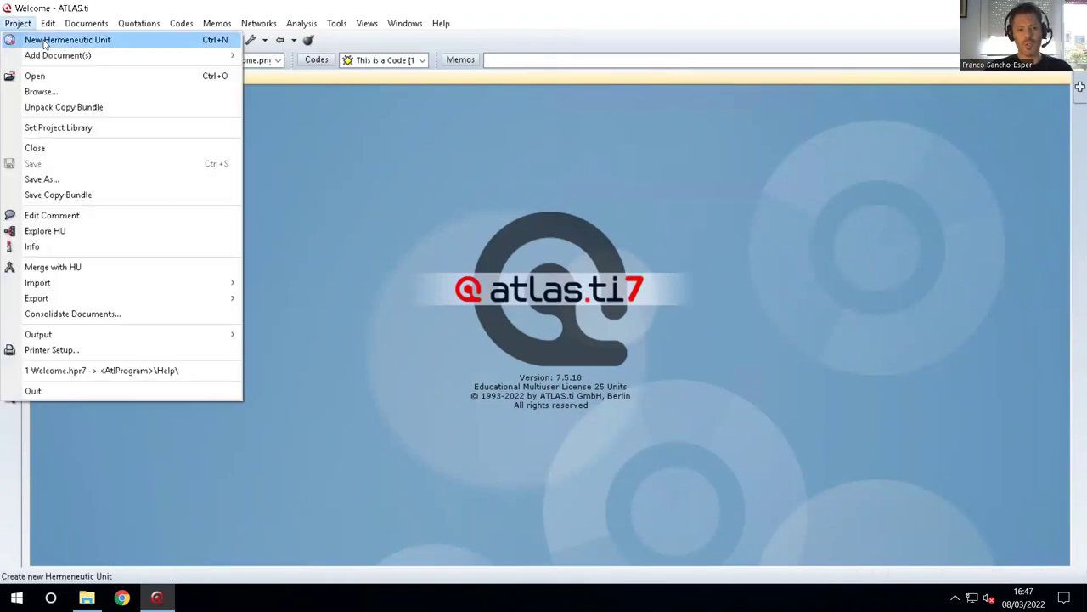
{"action": "left_click", "coordinate": [44, 40]}
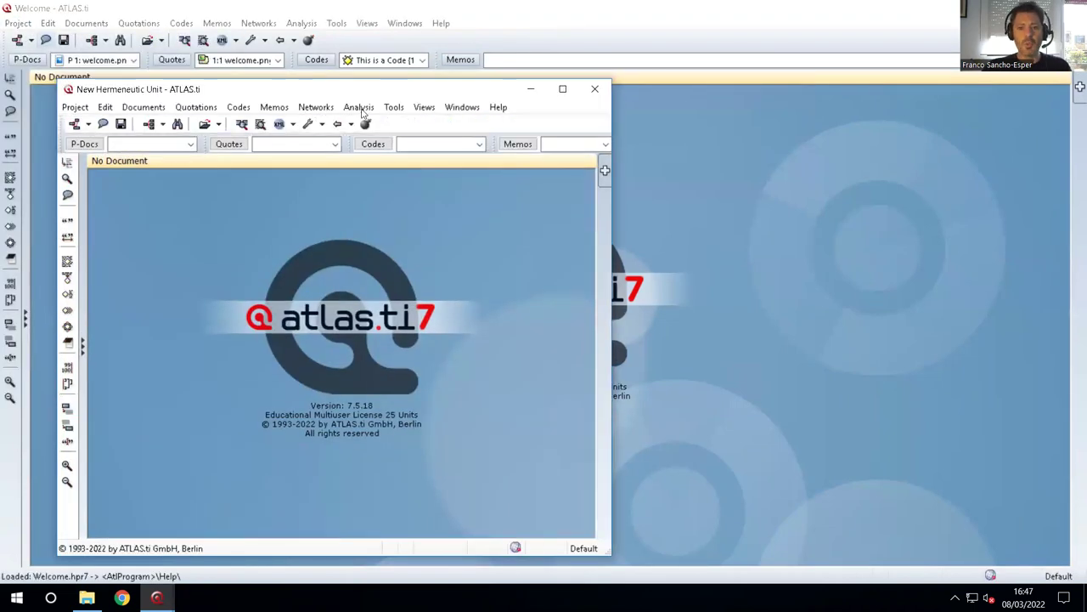
{"action": "left_click", "coordinate": [562, 88]}
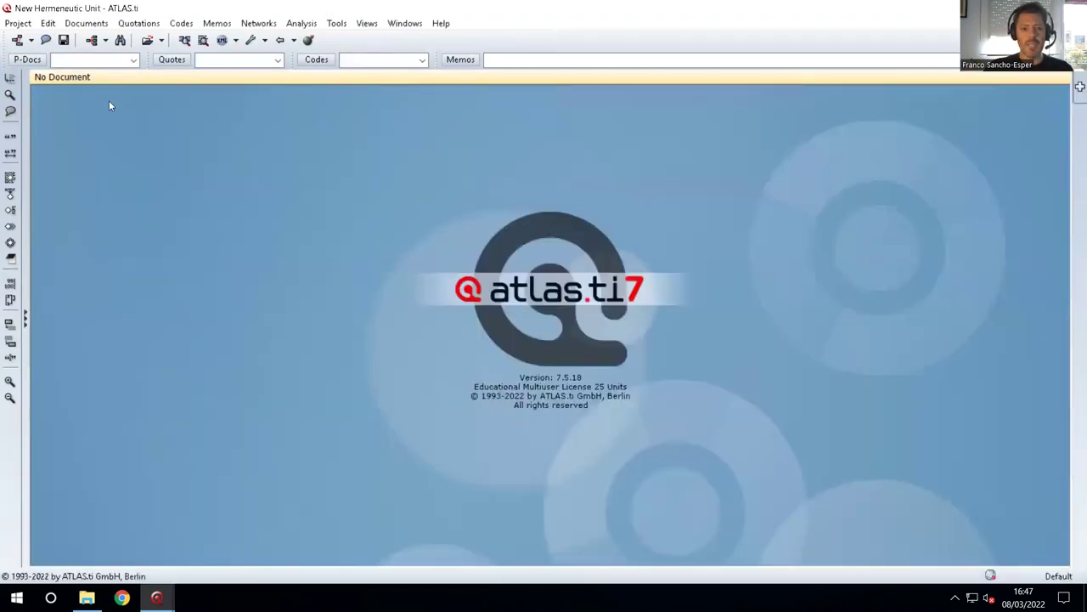
Add the Transcripción La Fuente2 (1).pdf transcript from drive C as a primary document.
{"action": "left_click", "coordinate": [27, 60]}
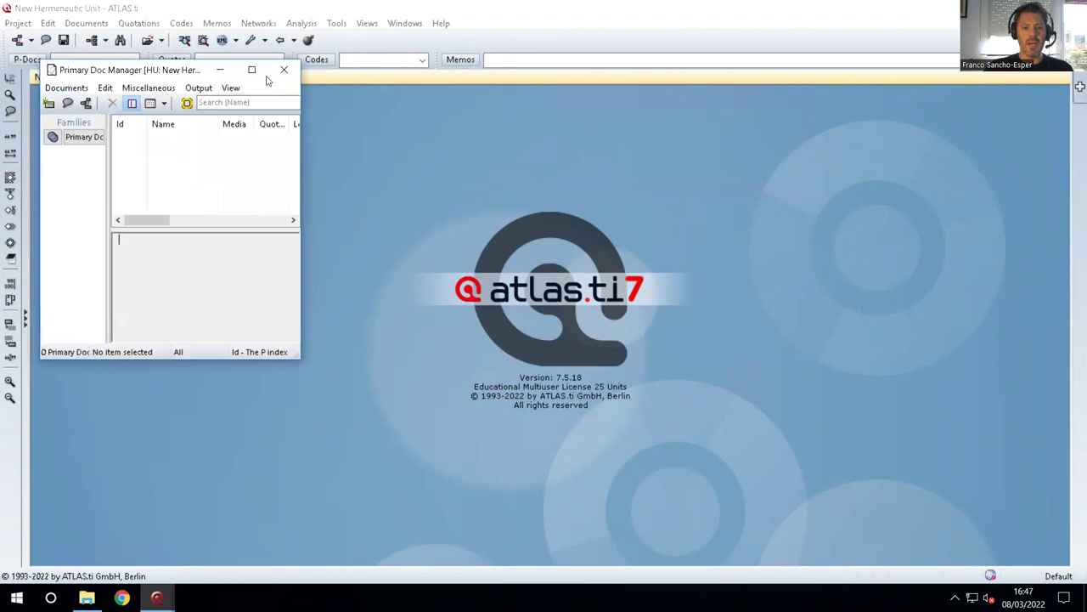
{"action": "left_click", "coordinate": [63, 88]}
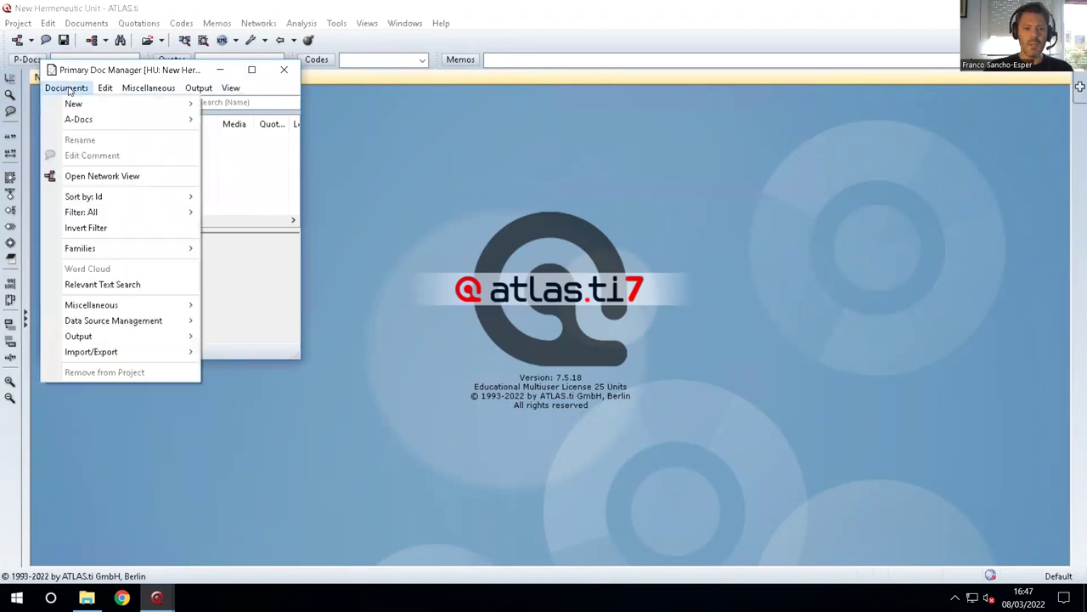
{"action": "mouse_move", "coordinate": [73, 103]}
{"action": "left_click", "coordinate": [253, 104]}
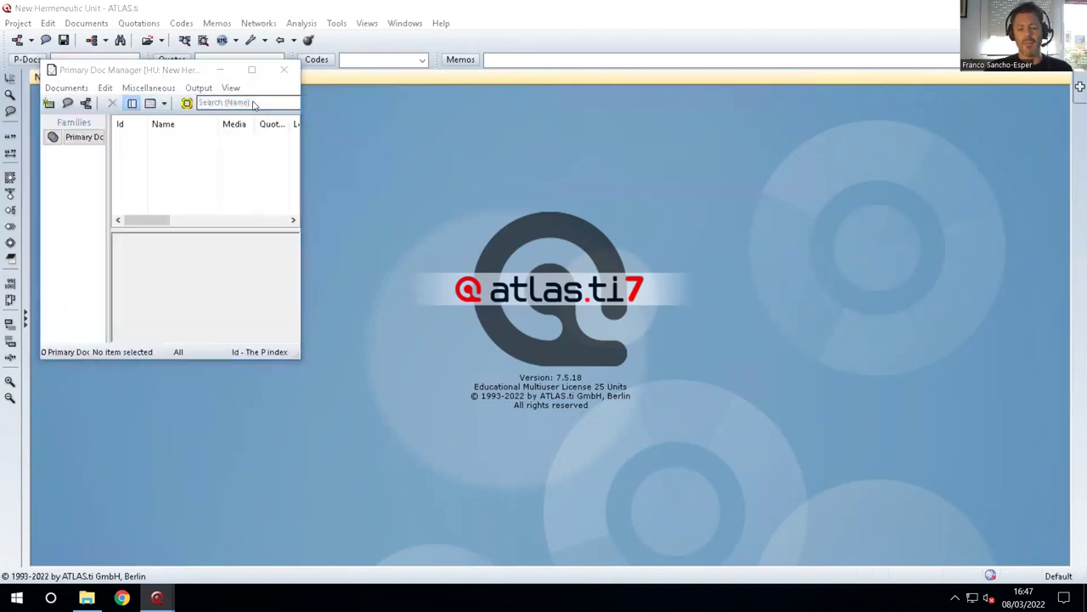
{"action": "scroll", "coordinate": [130, 331], "scroll_direction": "down", "scroll_amount": 5}
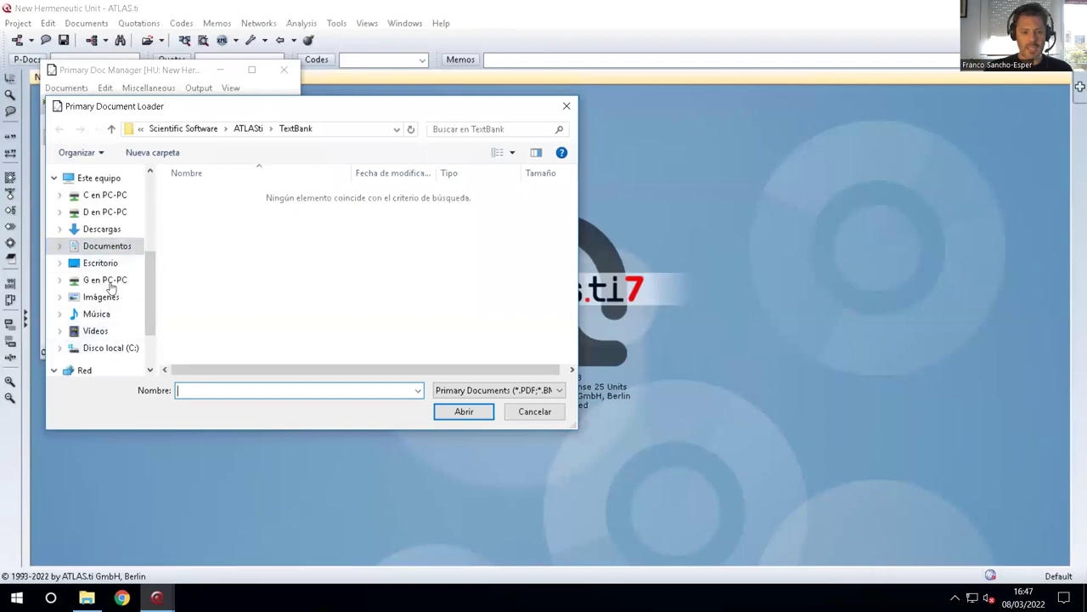
{"action": "left_click", "coordinate": [106, 196]}
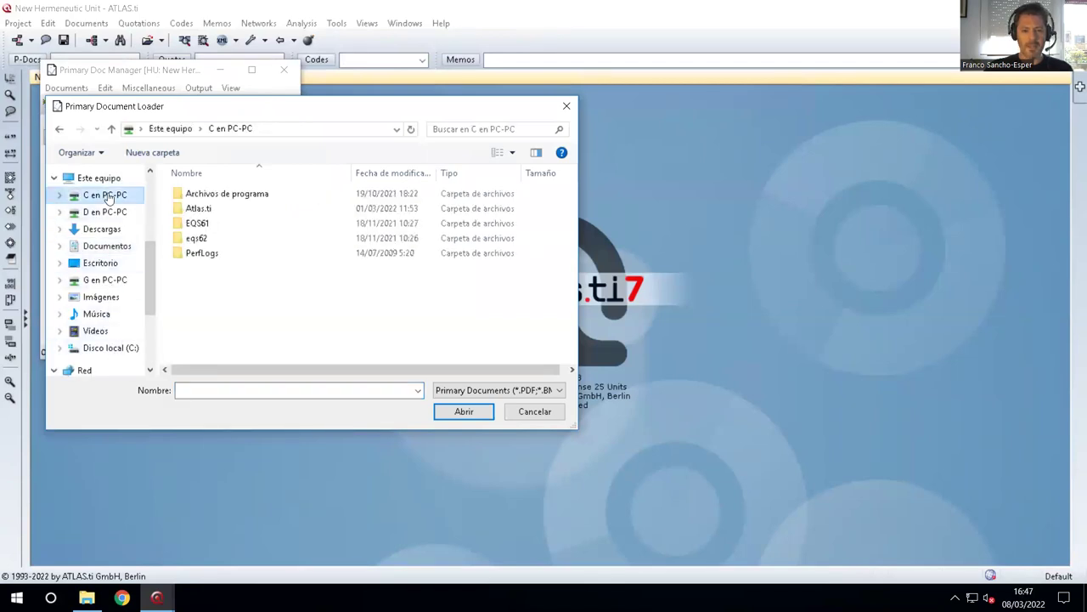
{"action": "double_click", "coordinate": [198, 224]}
{"action": "left_click", "coordinate": [61, 128]}
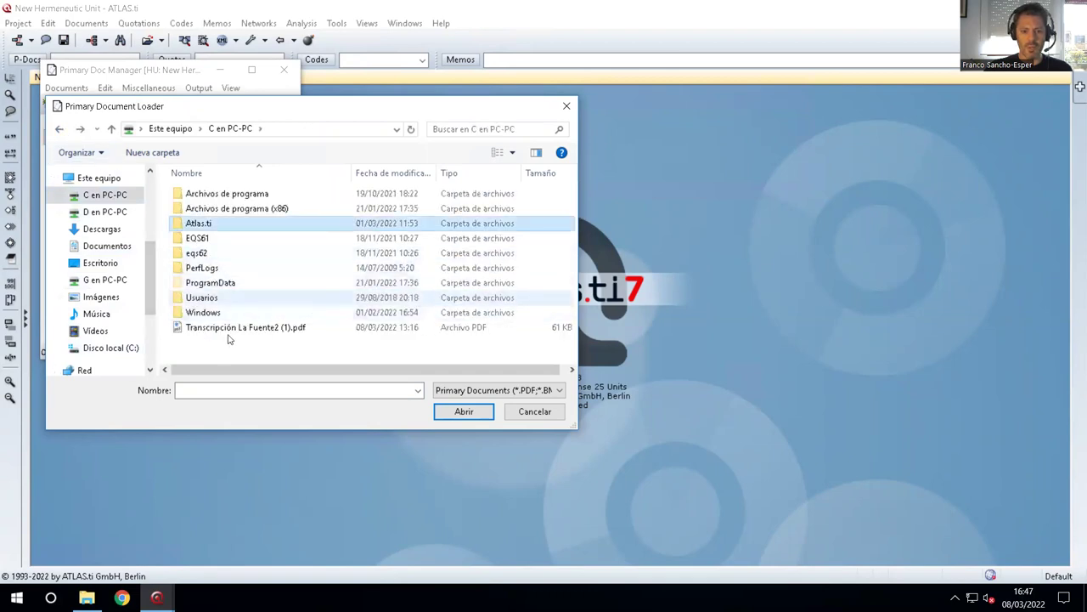
{"action": "left_click", "coordinate": [255, 328]}
{"action": "left_click", "coordinate": [463, 411]}
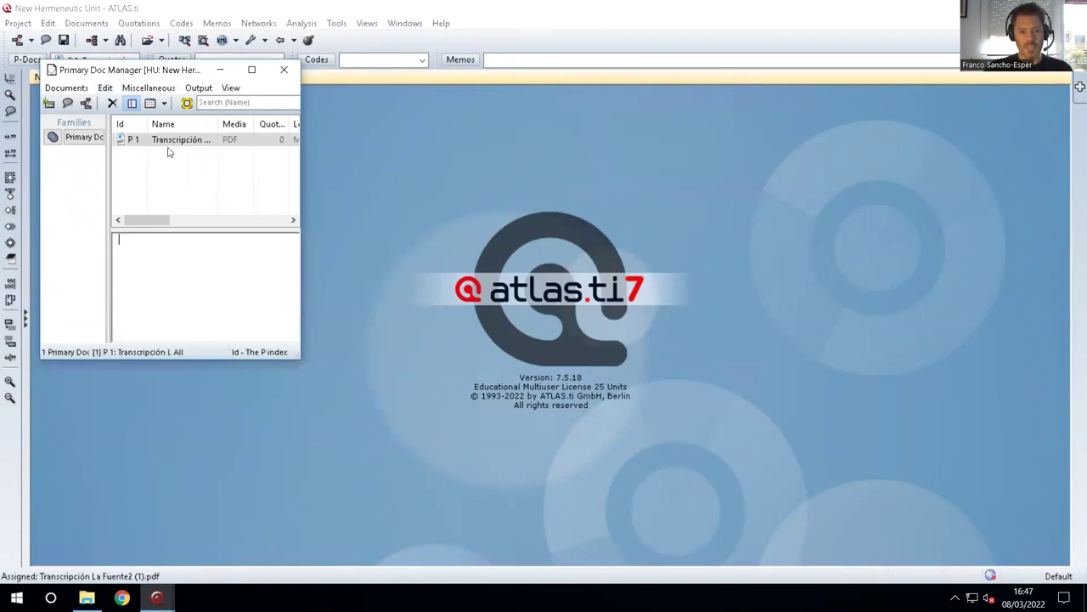
Open P 1 for reading and select the passage about the ecological rural hotel.
{"action": "double_click", "coordinate": [168, 141]}
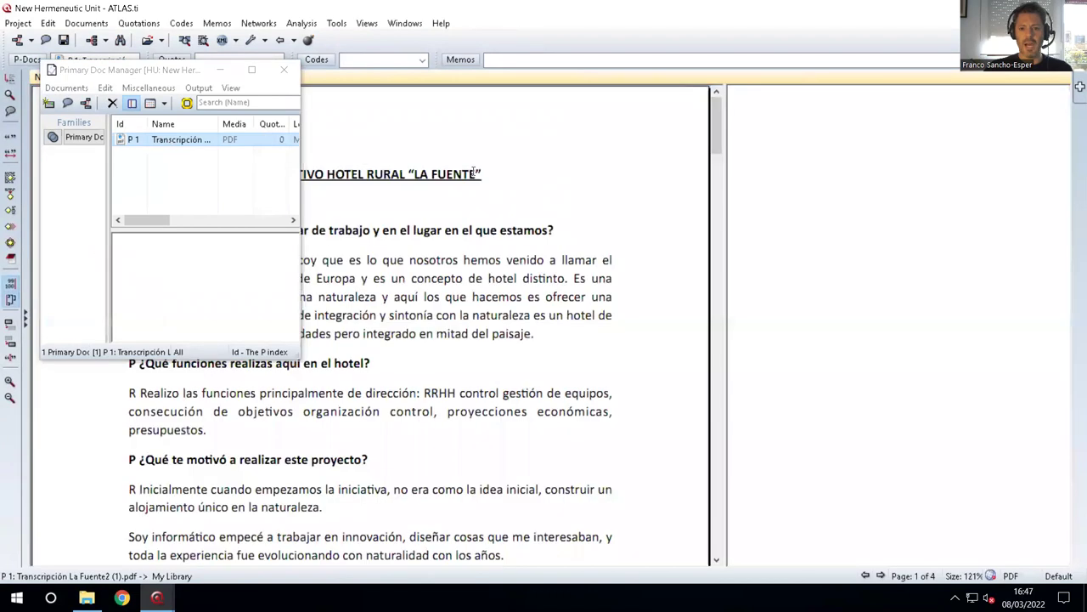
{"action": "left_click", "coordinate": [284, 70]}
{"action": "left_click_drag", "start_coordinate": [220, 278], "coordinate": [612, 279]}
Make free quotations of the rural hotel, initiative-origin and university research passages.
{"action": "right_click", "coordinate": [530, 286]}
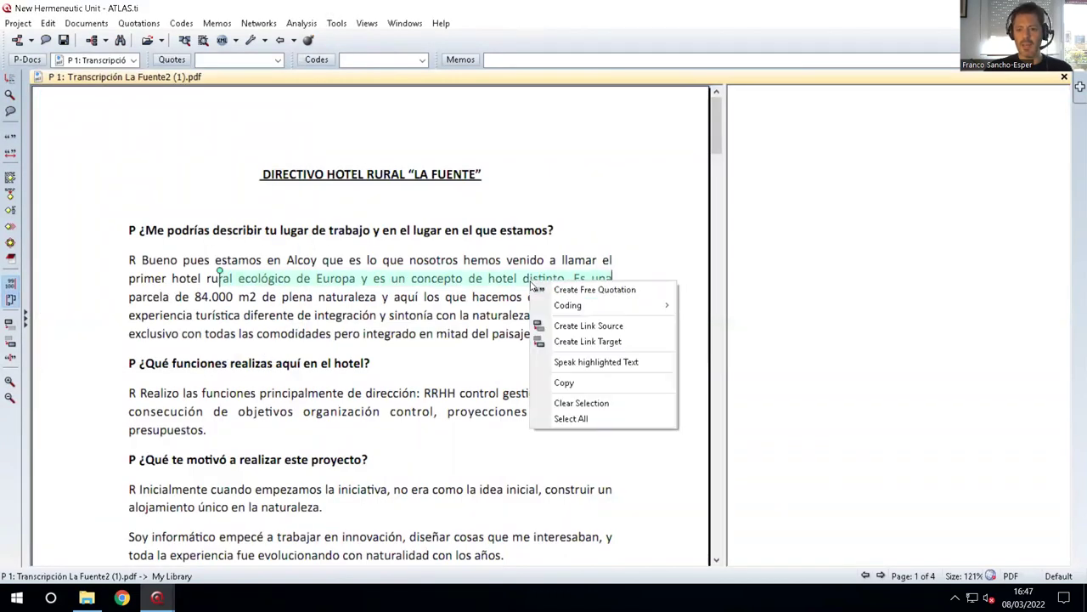
{"action": "left_click", "coordinate": [586, 290]}
{"action": "scroll", "coordinate": [255, 340], "scroll_direction": "down", "scroll_amount": 3}
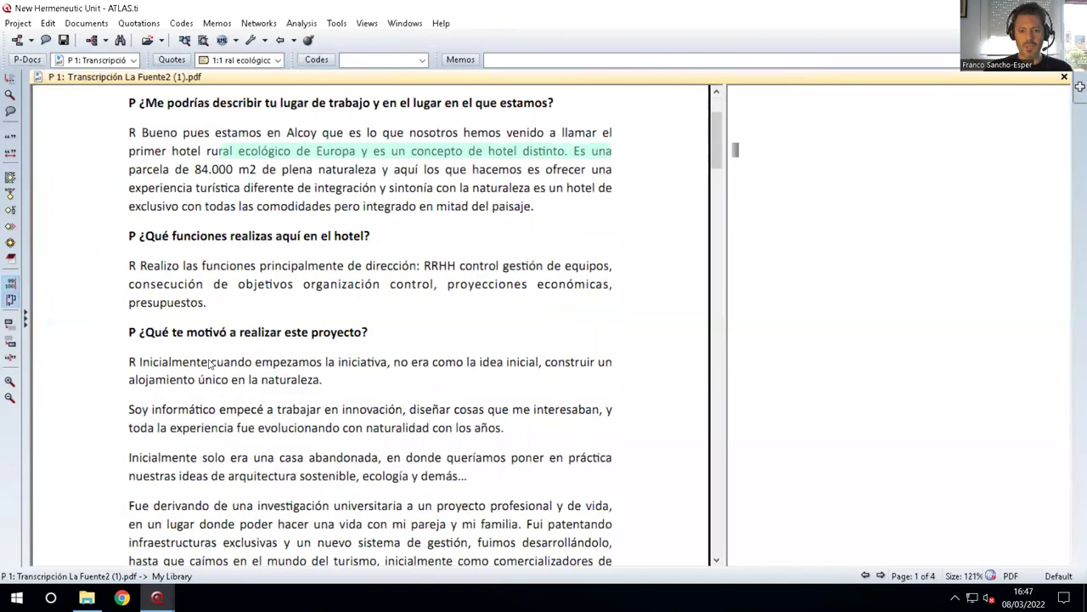
{"action": "left_click_drag", "start_coordinate": [400, 362], "coordinate": [519, 365]}
{"action": "right_click", "coordinate": [497, 369]}
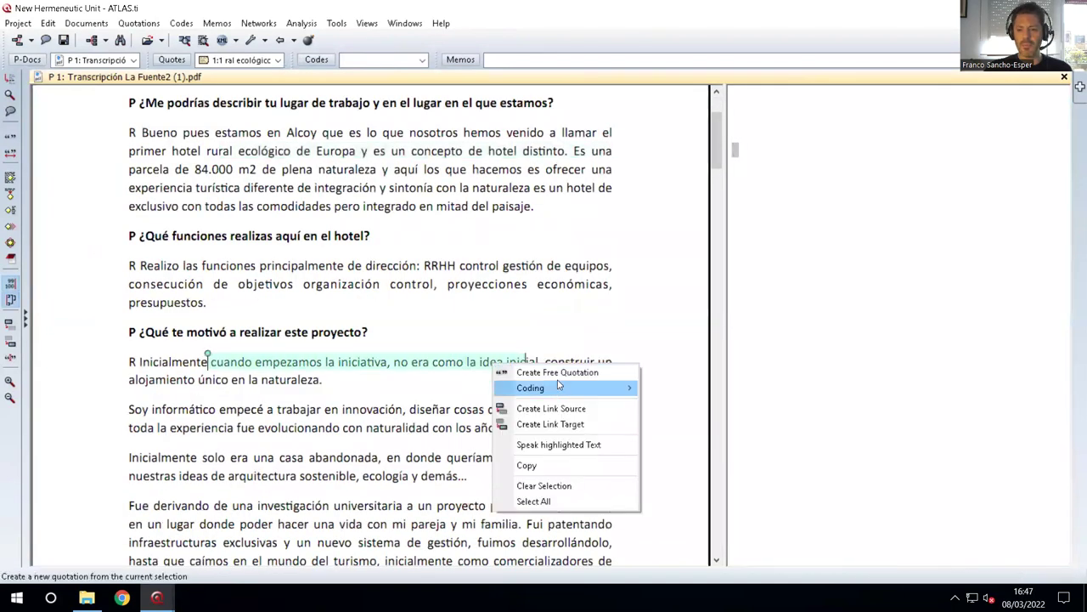
{"action": "left_click", "coordinate": [552, 373]}
{"action": "scroll", "coordinate": [190, 386], "scroll_direction": "down", "scroll_amount": 3}
{"action": "left_click_drag", "start_coordinate": [187, 378], "coordinate": [468, 380]}
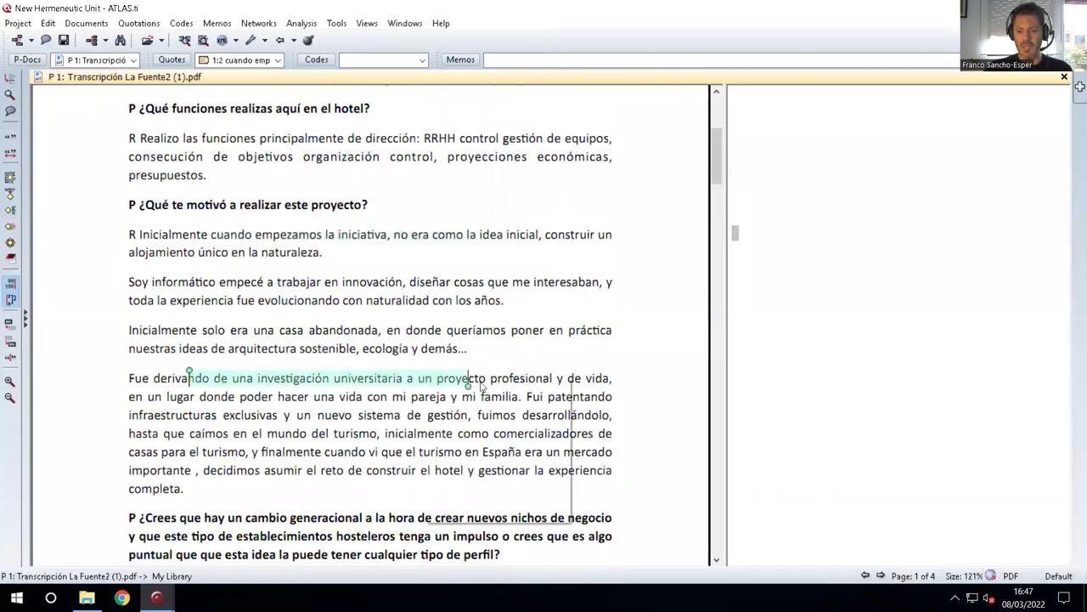
{"action": "key", "text": "ctrl+q"}
Make free quotations of the innovation-trend and crisis passages, then return to the motivation question.
{"action": "scroll", "coordinate": [289, 418], "scroll_direction": "down", "scroll_amount": 4}
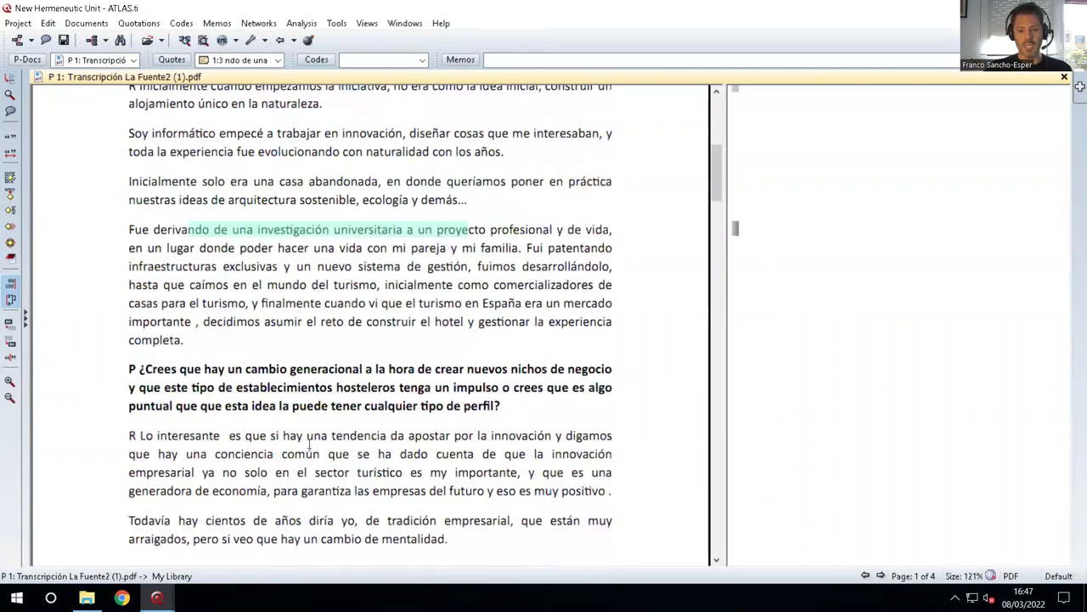
{"action": "left_click_drag", "start_coordinate": [270, 436], "coordinate": [548, 438]}
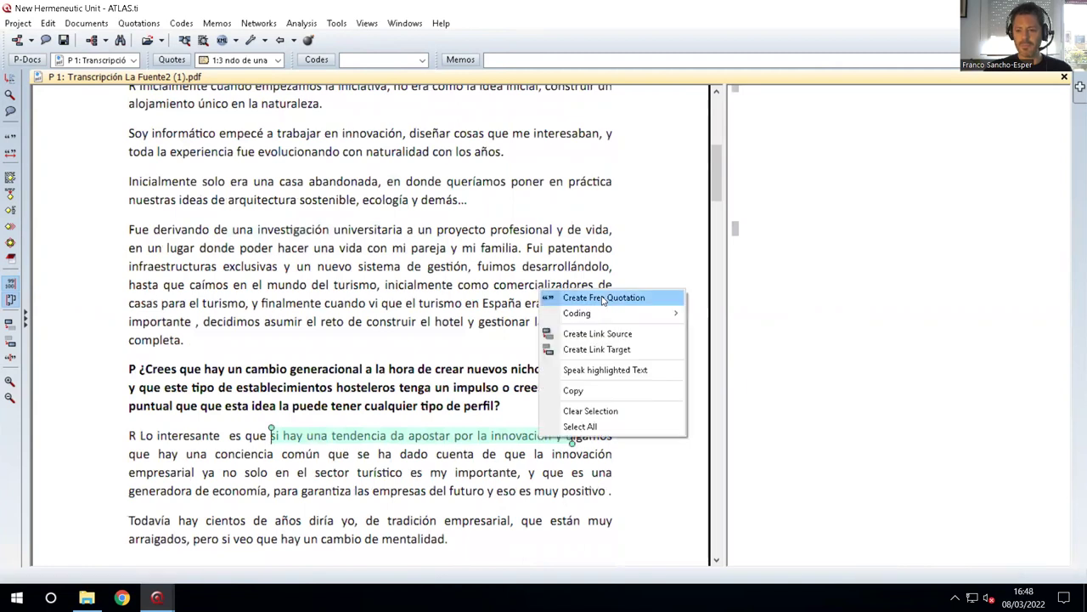
{"action": "left_click", "coordinate": [604, 297]}
{"action": "scroll", "coordinate": [447, 374], "scroll_direction": "down", "scroll_amount": 3}
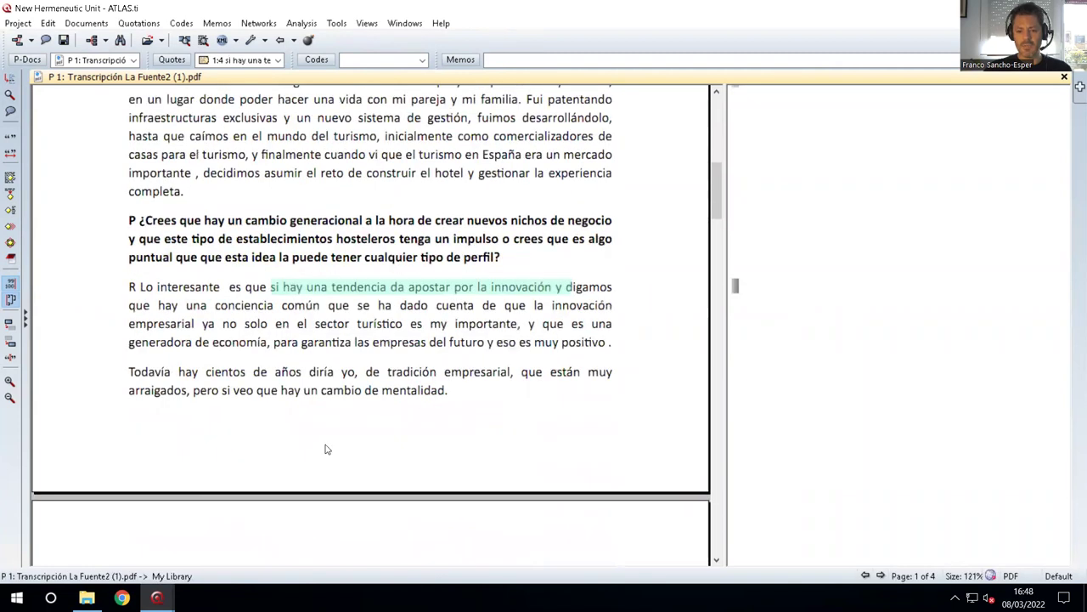
{"action": "scroll", "coordinate": [334, 458], "scroll_direction": "down", "scroll_amount": 3}
{"action": "left_click_drag", "start_coordinate": [328, 461], "coordinate": [535, 463]}
{"action": "right_click", "coordinate": [501, 461]}
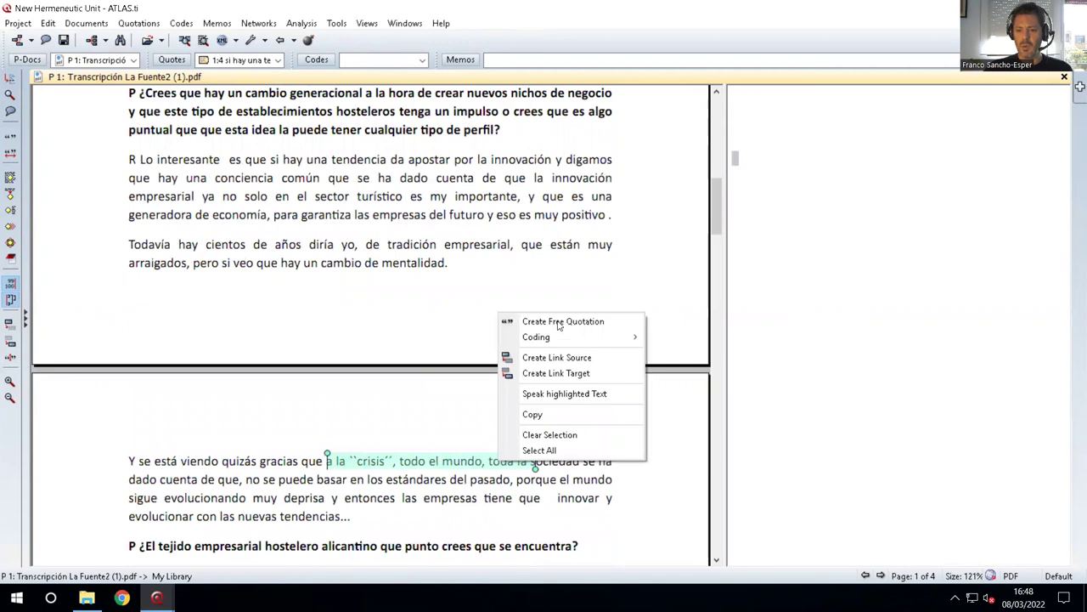
{"action": "left_click", "coordinate": [537, 326]}
{"action": "scroll", "coordinate": [509, 350], "scroll_direction": "up", "scroll_amount": 3}
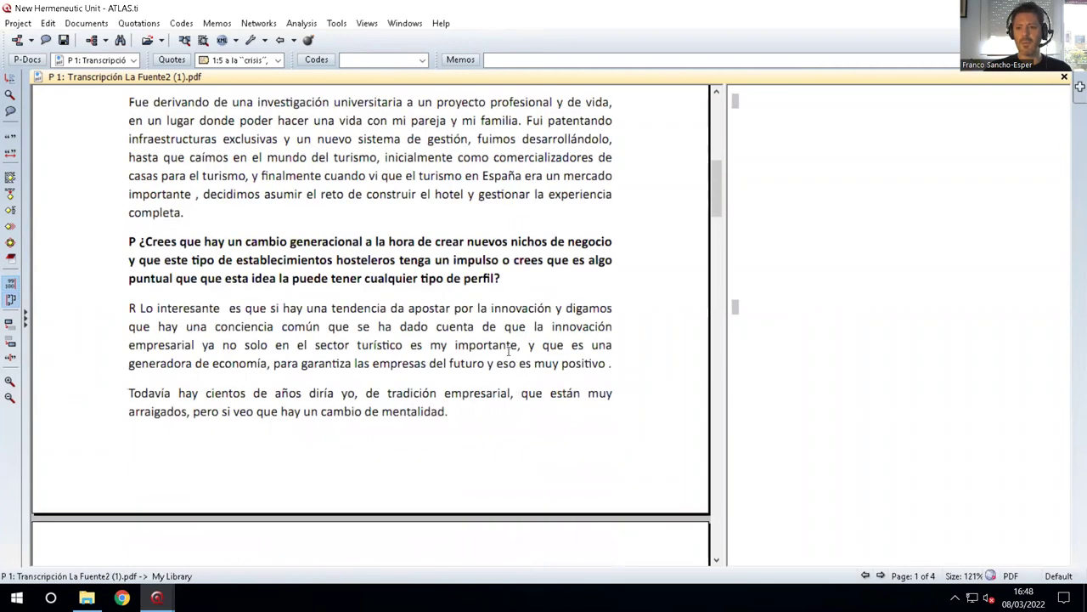
{"action": "scroll", "coordinate": [509, 348], "scroll_direction": "up", "scroll_amount": 4}
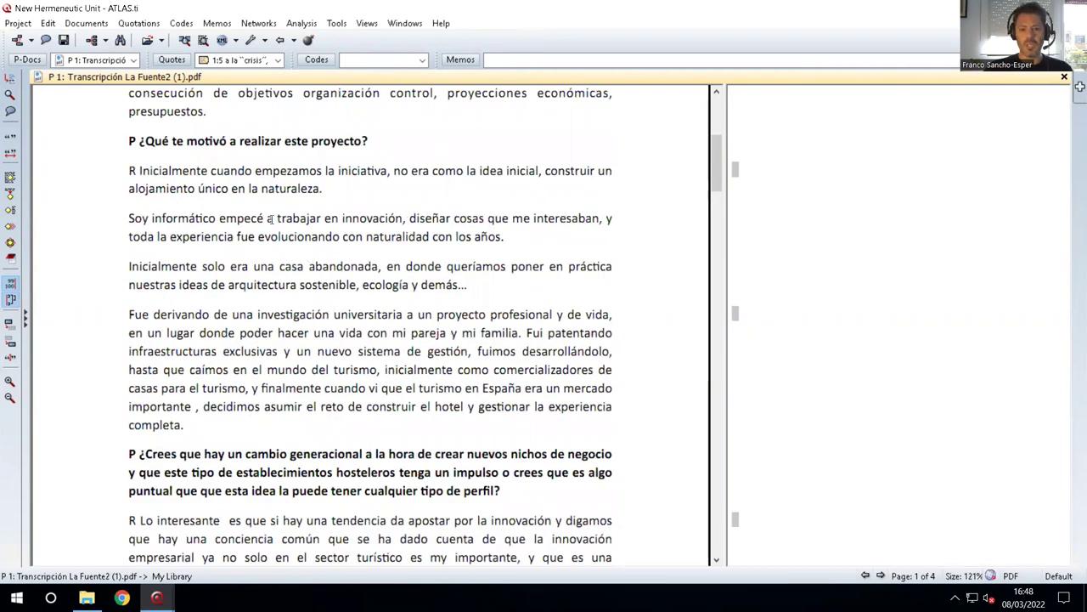
{"action": "scroll", "coordinate": [270, 218], "scroll_direction": "up", "scroll_amount": 4}
{"action": "scroll", "coordinate": [141, 281], "scroll_direction": "up", "scroll_amount": 1}
Code the 'Realizo las funciones…' answer with the new code CX_ staff.
{"action": "left_click_drag", "start_coordinate": [141, 286], "coordinate": [203, 324]}
{"action": "right_click", "coordinate": [193, 294]}
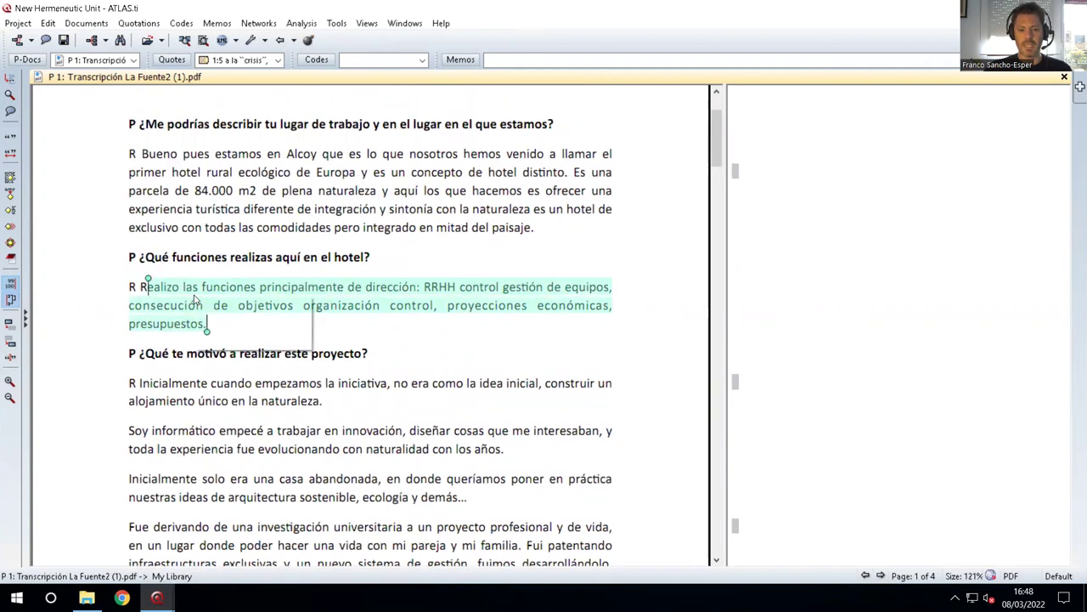
{"action": "left_click", "coordinate": [167, 302]}
{"action": "right_click", "coordinate": [168, 302]}
{"action": "mouse_move", "coordinate": [248, 324]}
{"action": "left_click", "coordinate": [380, 323]}
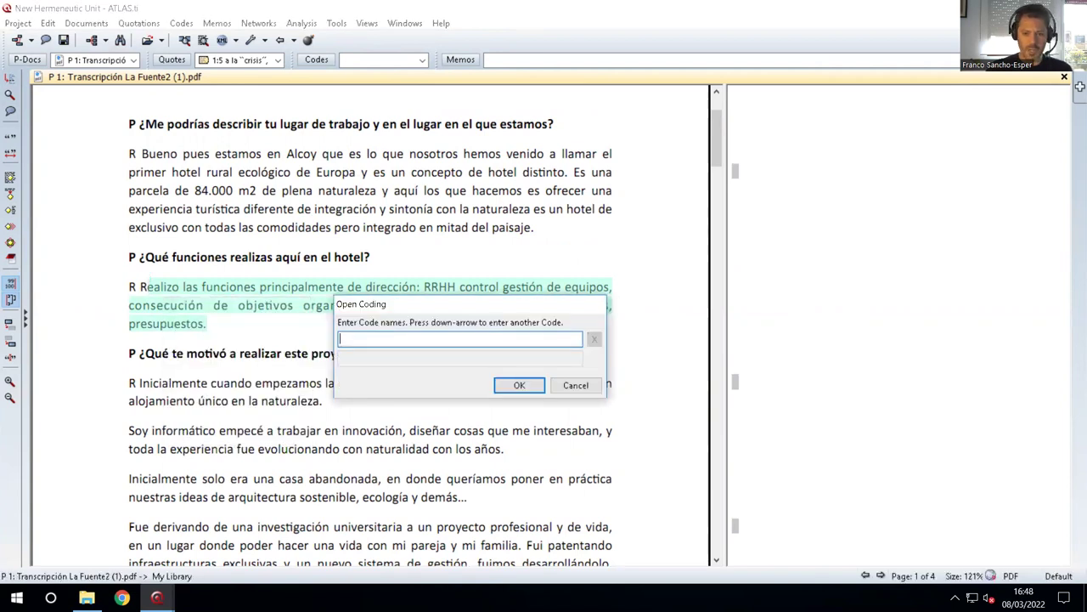
{"action": "type", "text": "CX_ staf"}
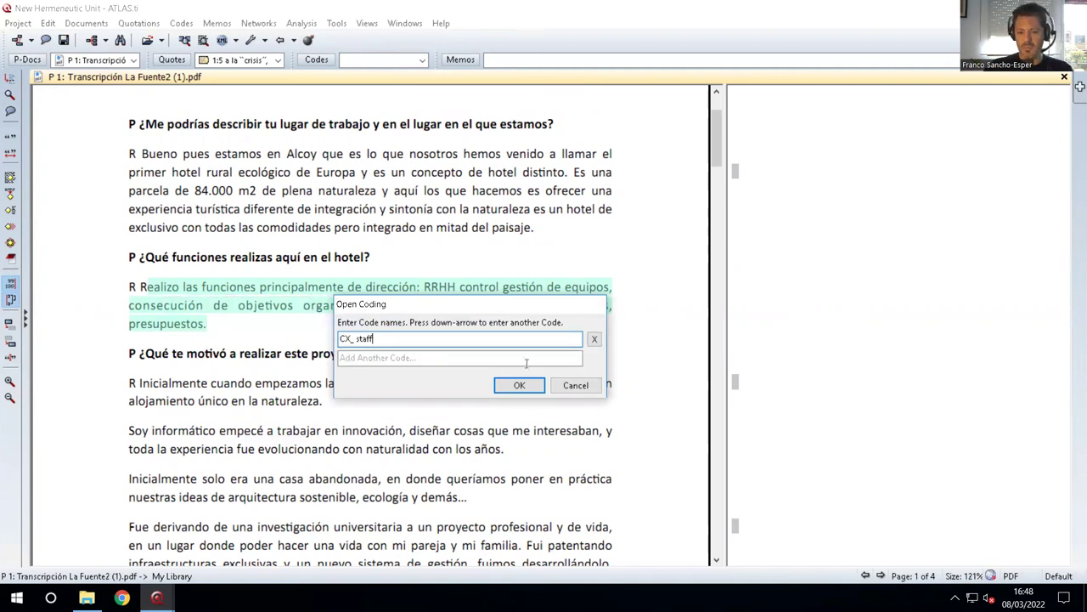
{"action": "left_click", "coordinate": [519, 385]}
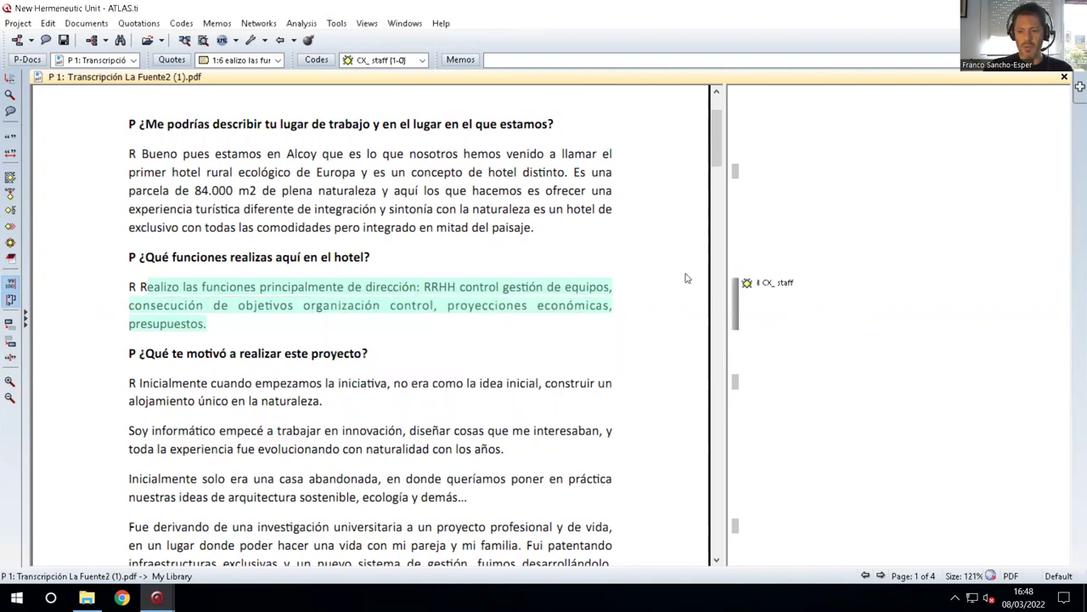
{"action": "scroll", "coordinate": [382, 403], "scroll_direction": "down", "scroll_amount": 1}
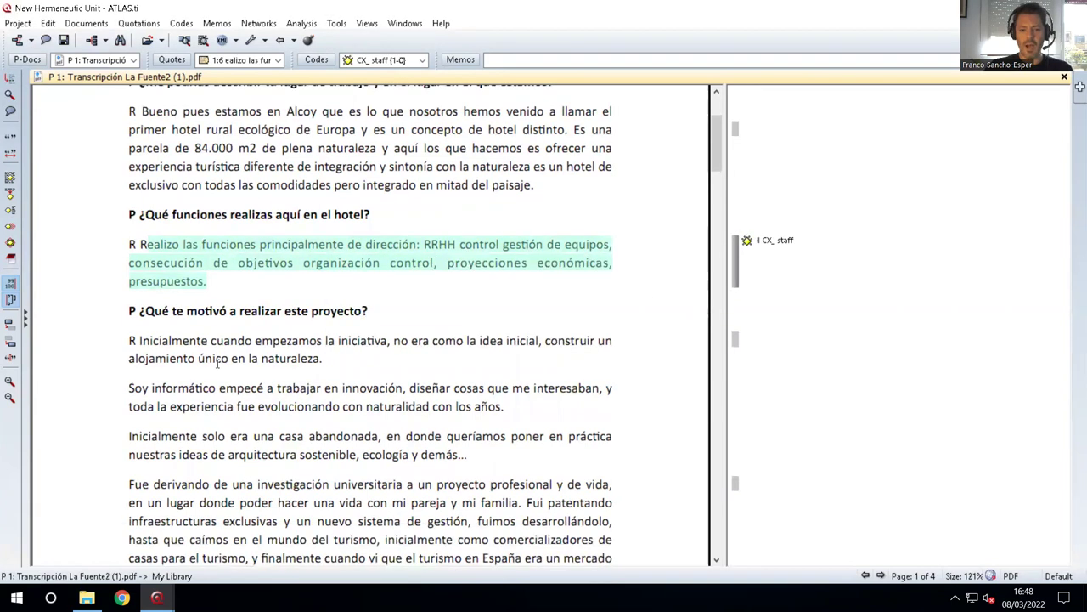
Create free memo OM_smile with placeholder text 'dsadasd' and save it when closing.
{"action": "left_click_drag", "start_coordinate": [141, 389], "coordinate": [503, 407]}
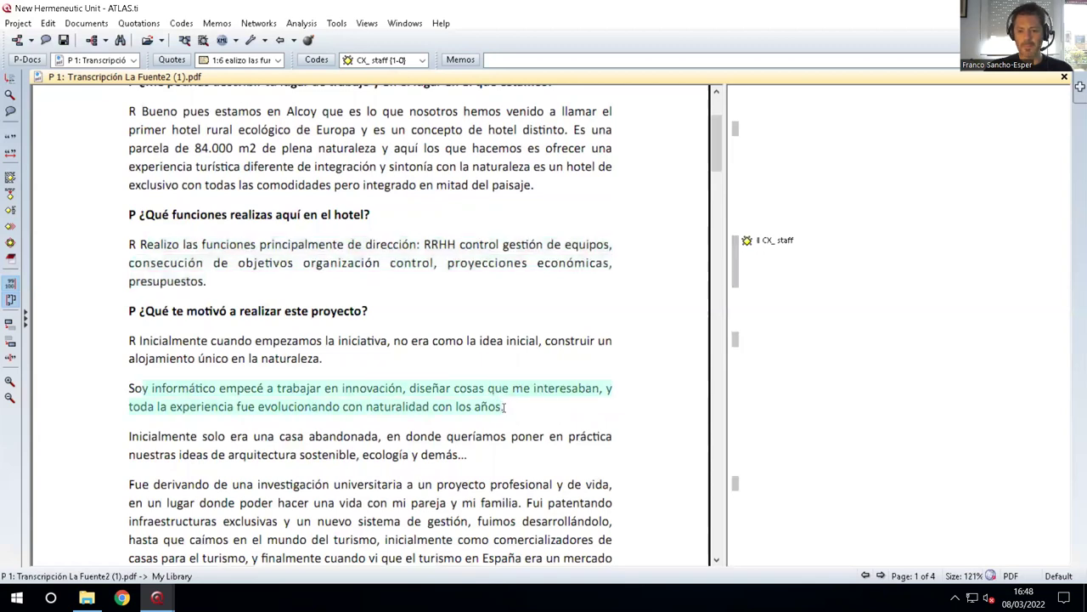
{"action": "right_click", "coordinate": [371, 389]}
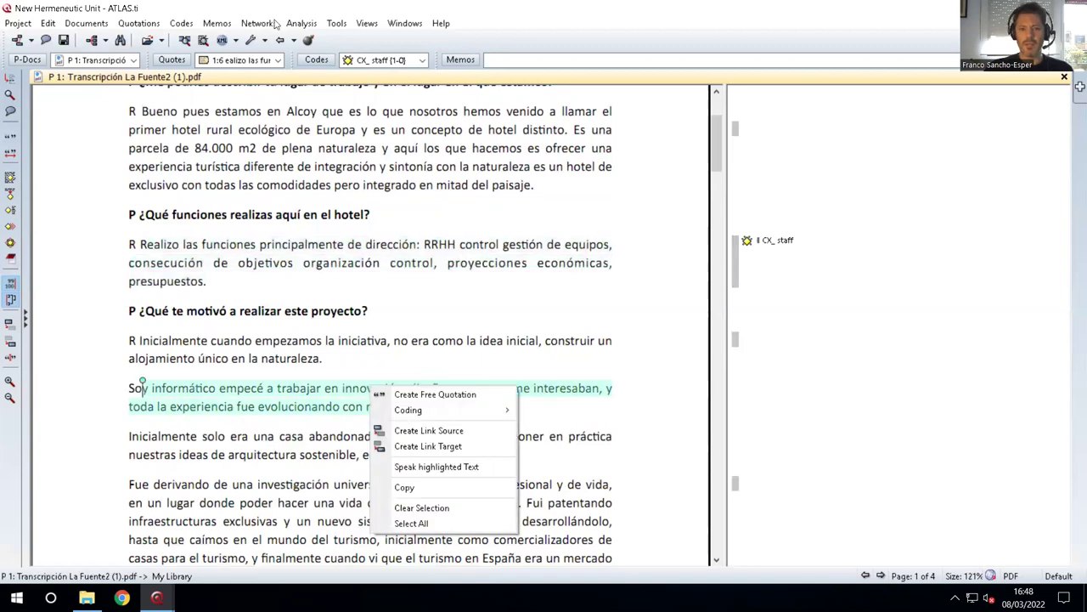
{"action": "left_click", "coordinate": [217, 26]}
{"action": "left_click", "coordinate": [236, 40]}
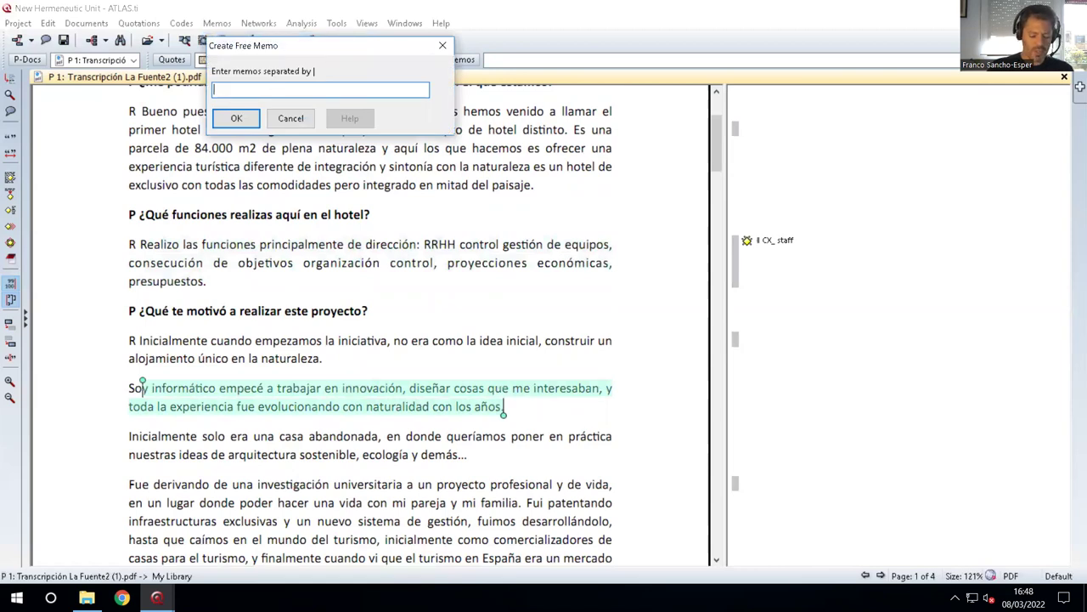
{"action": "type", "text": "OM_smile"}
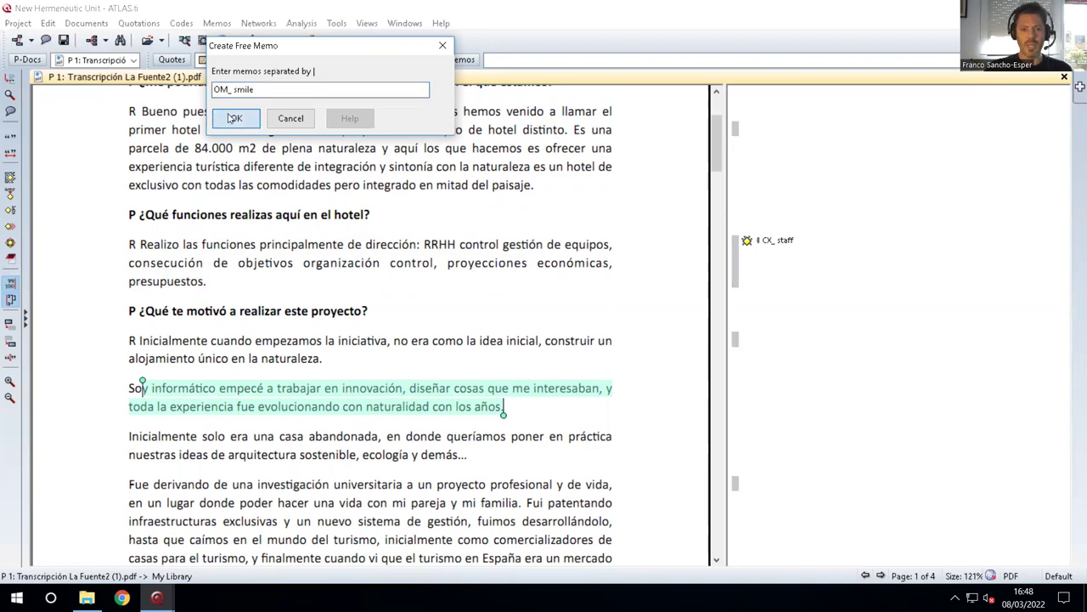
{"action": "left_click", "coordinate": [236, 119]}
{"action": "type", "text": "dsadasd"}
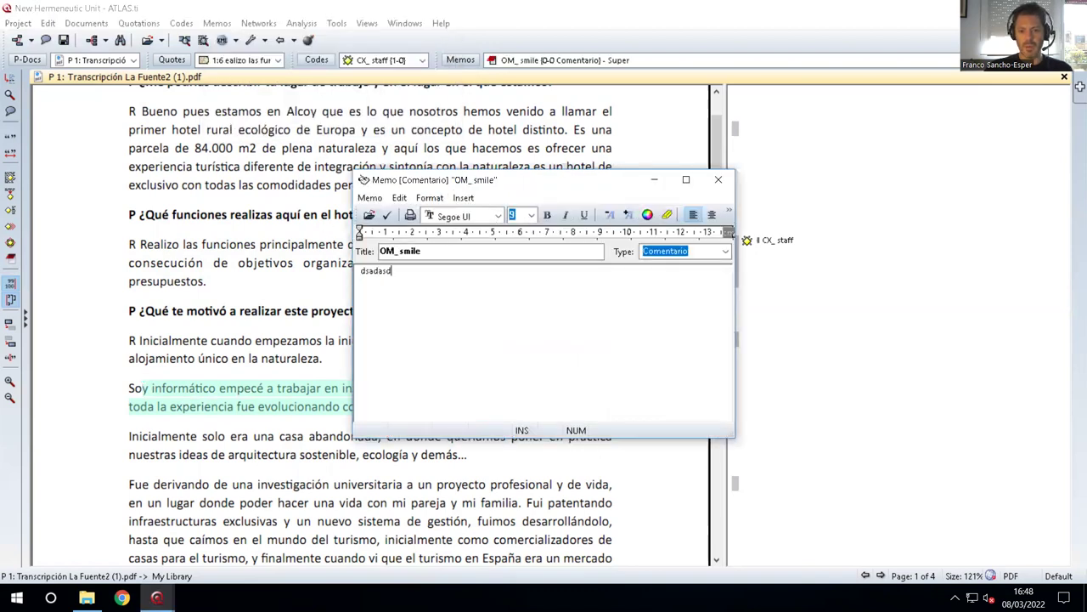
{"action": "left_click", "coordinate": [718, 180]}
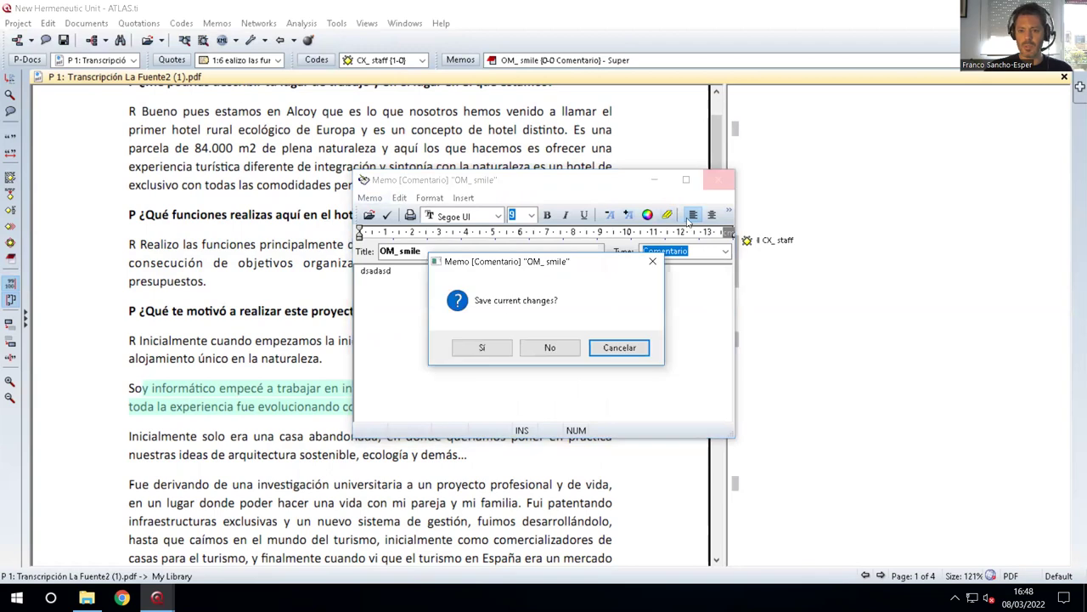
{"action": "left_click", "coordinate": [482, 347]}
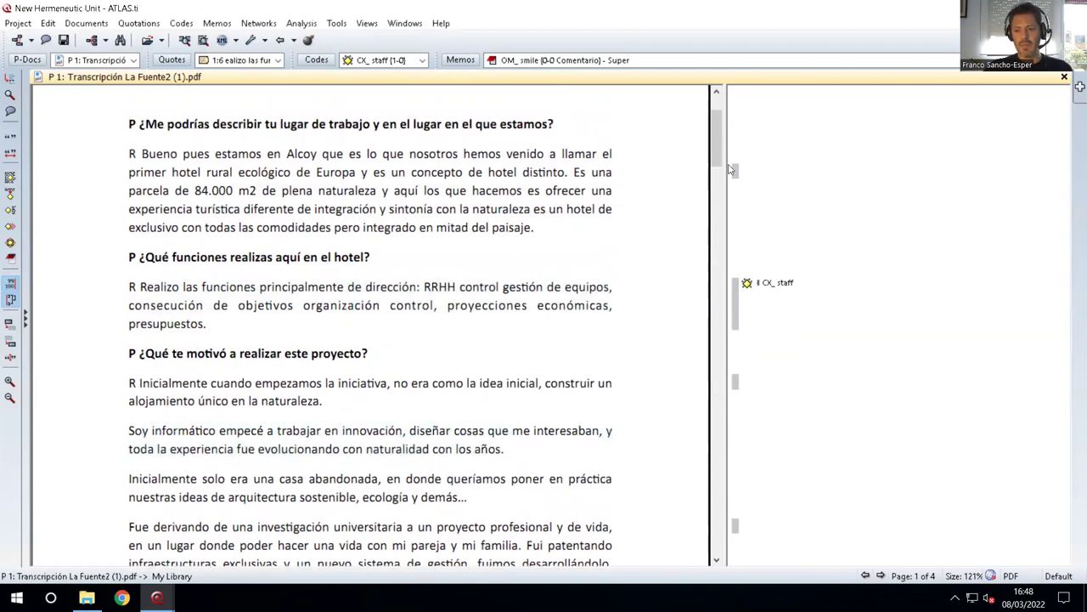
Review the unit's lists of codes and memos.
{"action": "scroll", "coordinate": [763, 283], "scroll_direction": "down", "scroll_amount": 1}
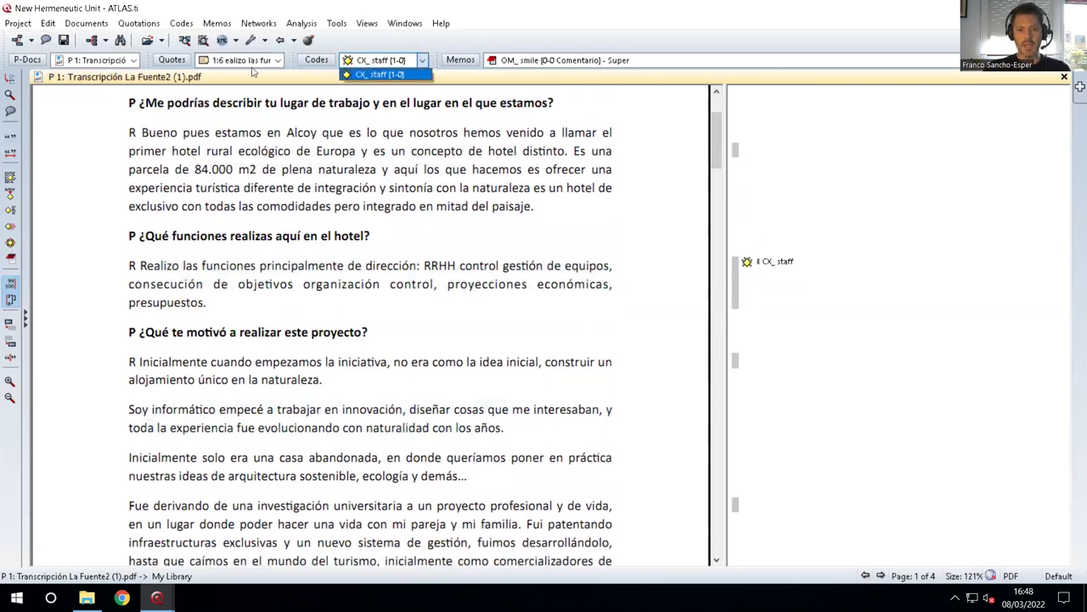
{"action": "left_click", "coordinate": [278, 60]}
{"action": "left_click", "coordinate": [556, 64]}
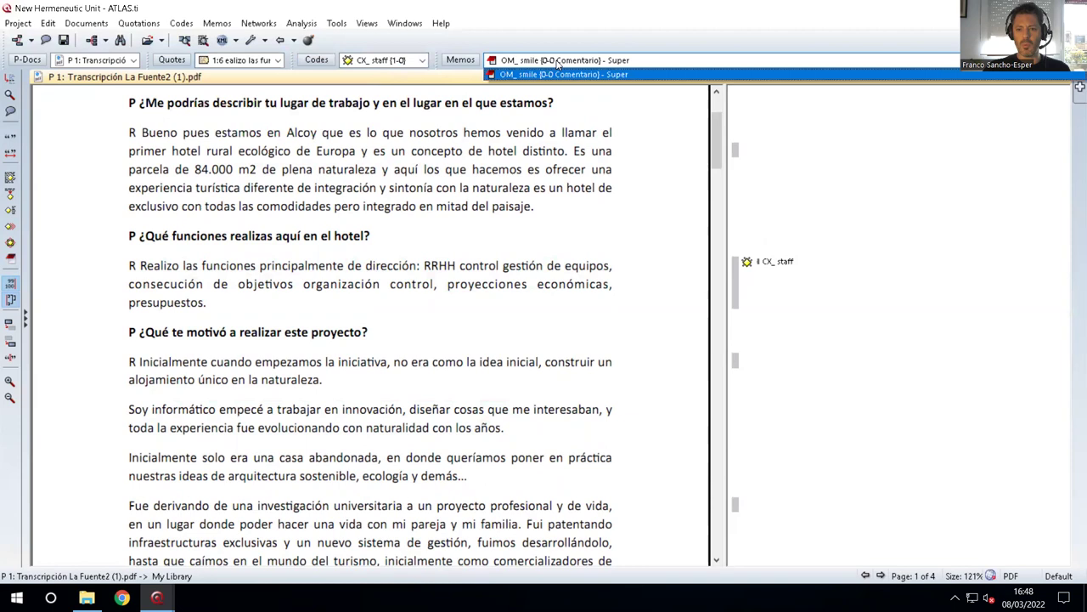
{"action": "left_click", "coordinate": [18, 23]}
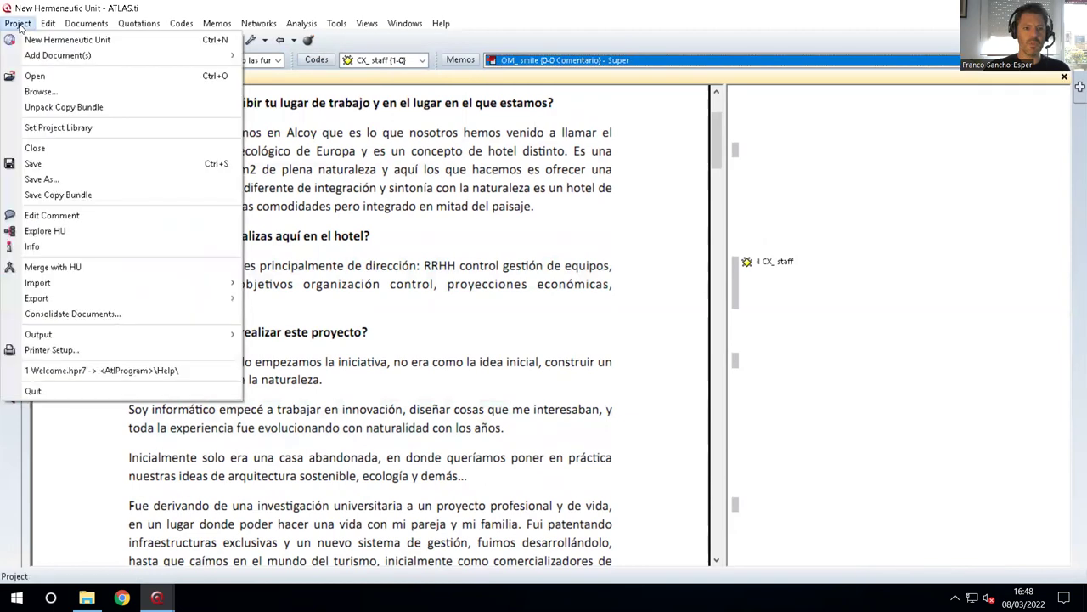
Save the hermeneutic unit as HU_project_group1 in the Atlas.ti folder on drive C.
{"action": "left_click", "coordinate": [82, 176]}
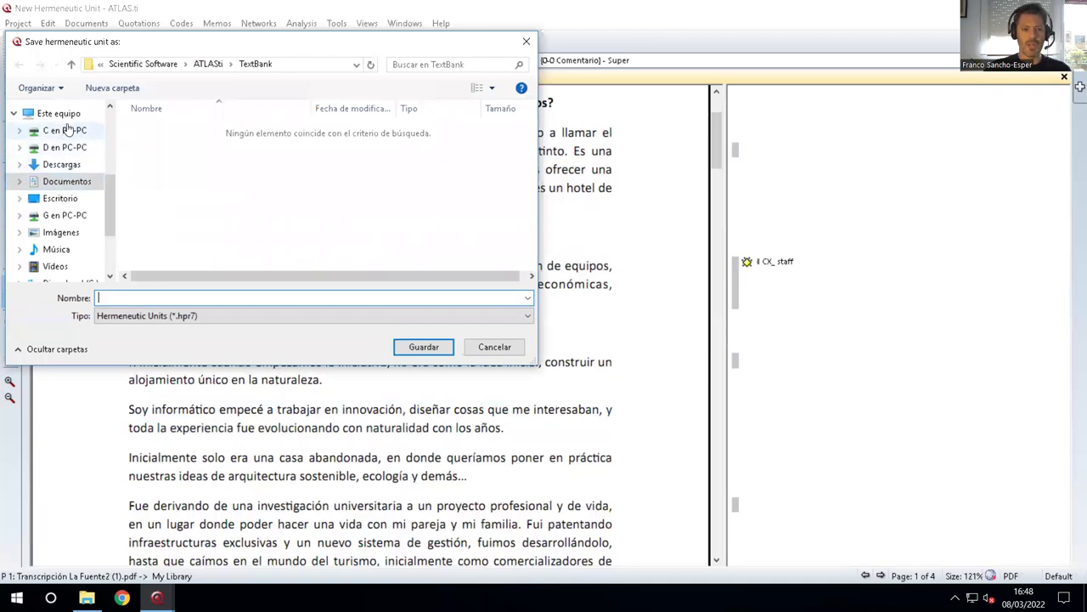
{"action": "left_click", "coordinate": [68, 129]}
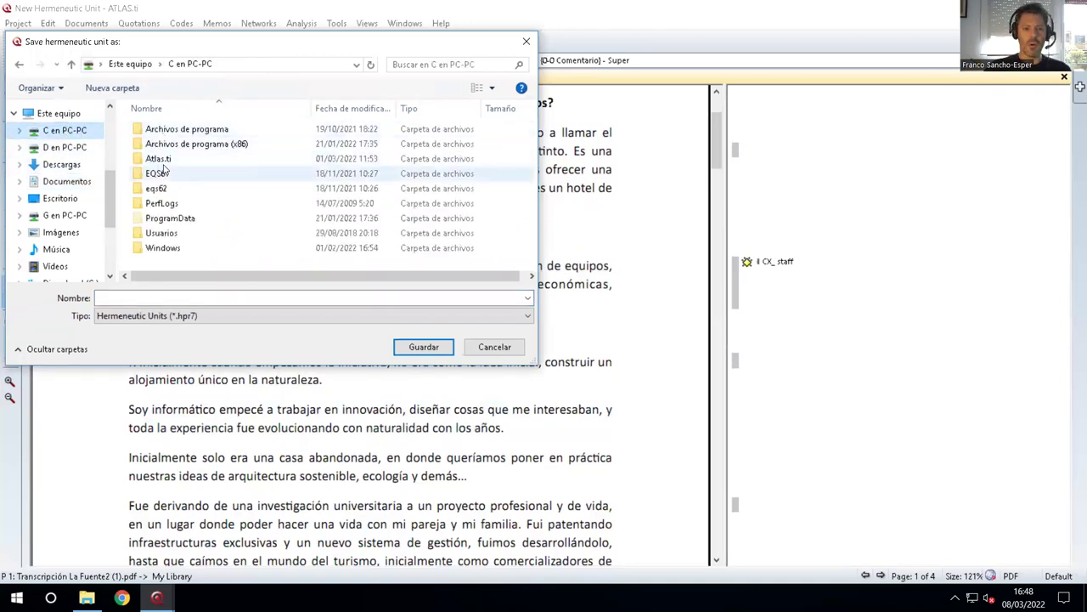
{"action": "double_click", "coordinate": [163, 158]}
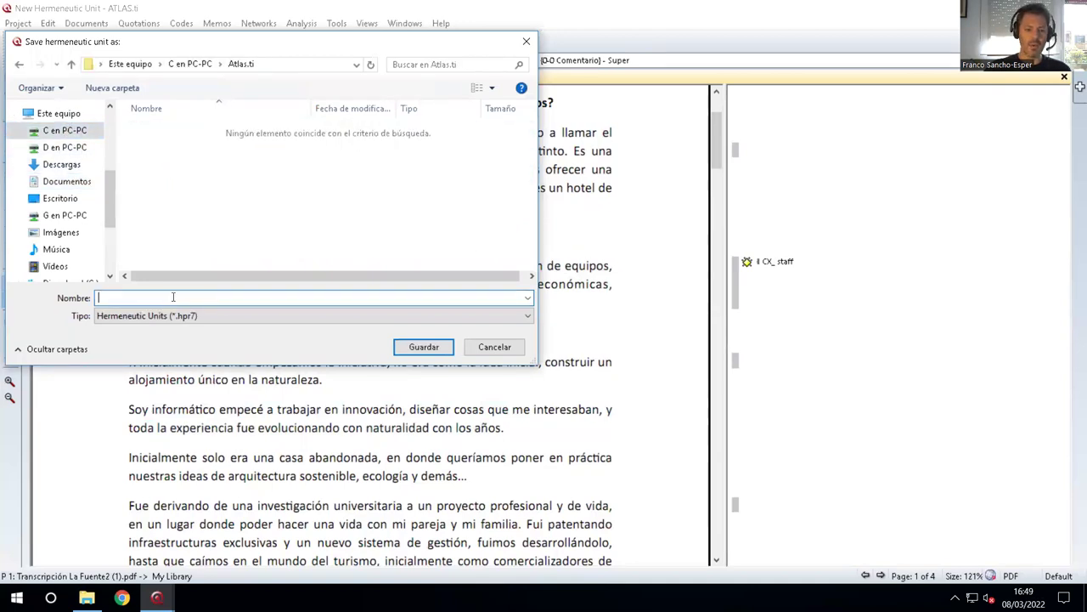
{"action": "type", "text": "H"}
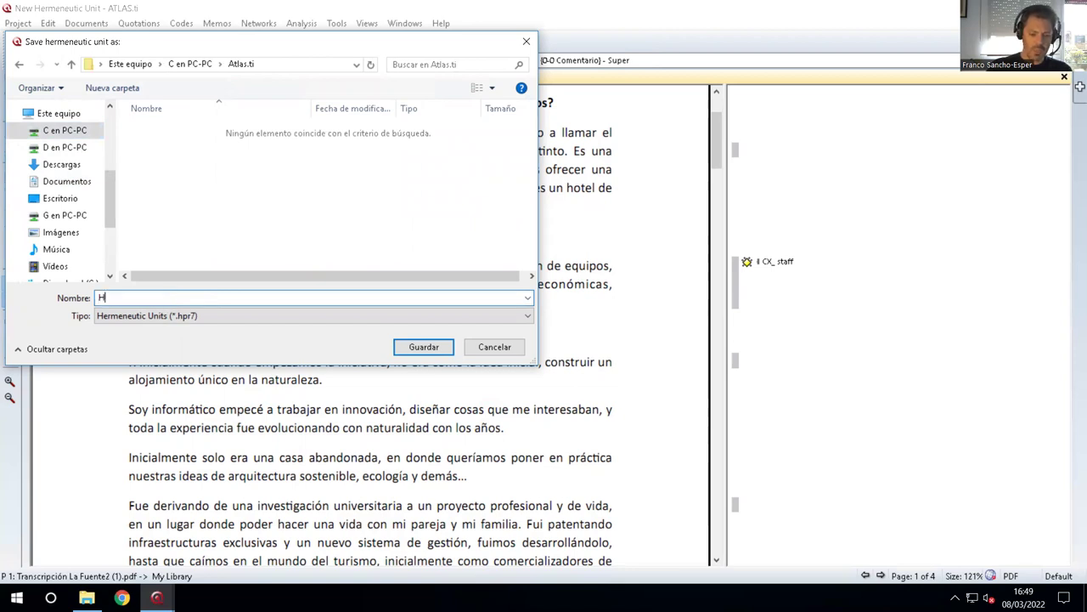
{"action": "type", "text": "U_project_"}
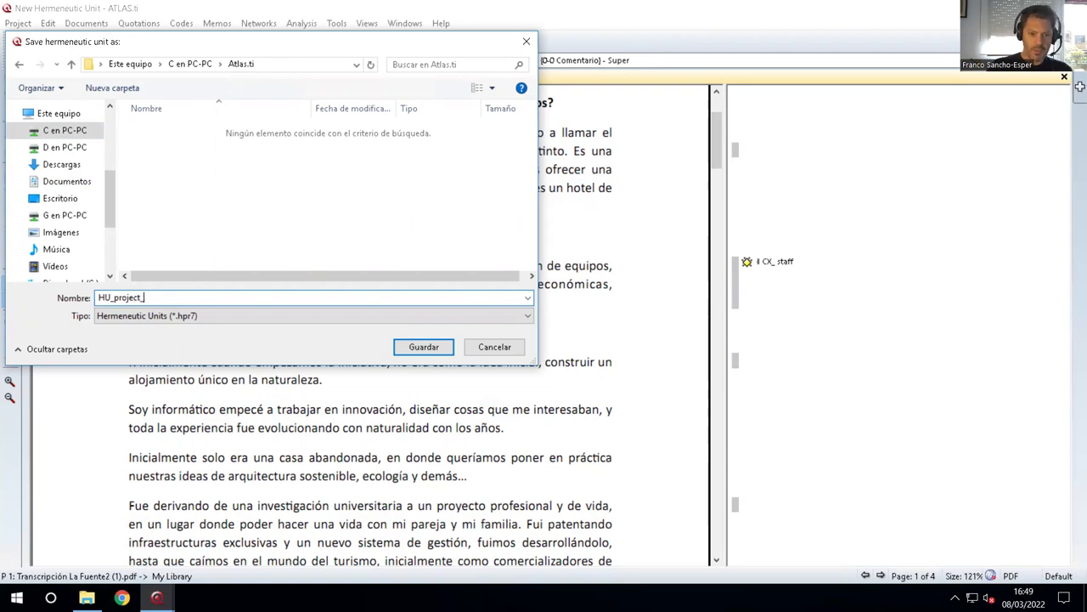
{"action": "type", "text": "group1"}
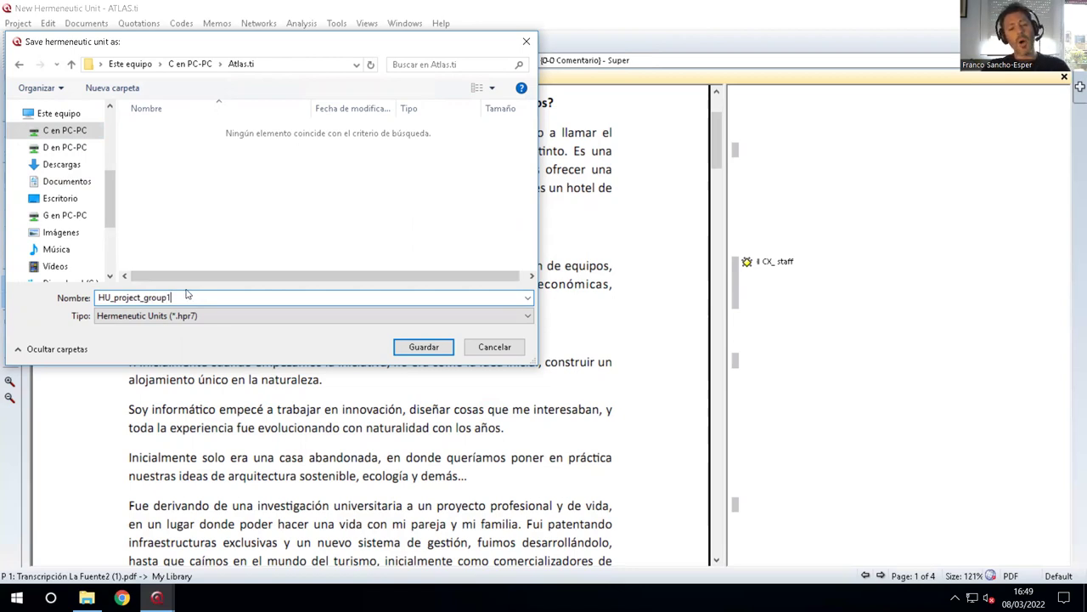
{"action": "left_click", "coordinate": [425, 347]}
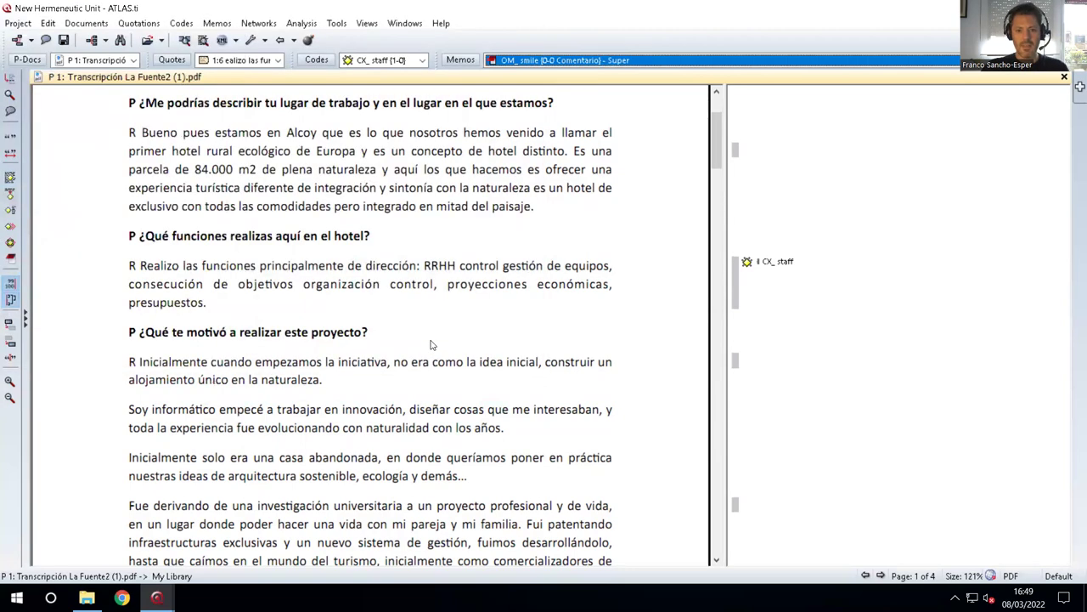
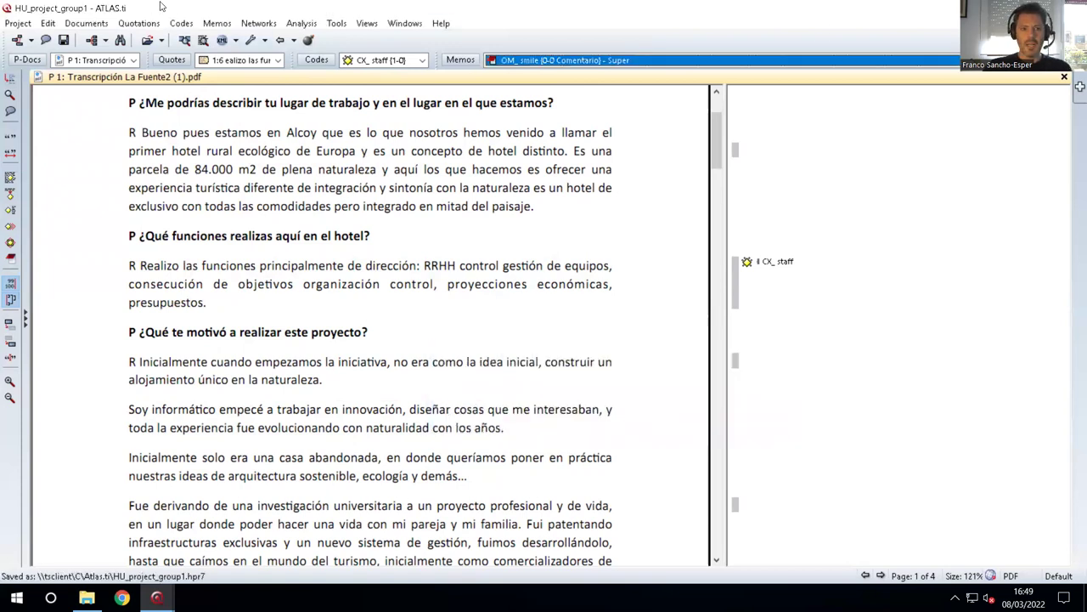
Create a new empty hermeneutic unit and start adding documents from the P-Docs manager.
{"action": "left_click", "coordinate": [15, 24]}
{"action": "left_click", "coordinate": [51, 40]}
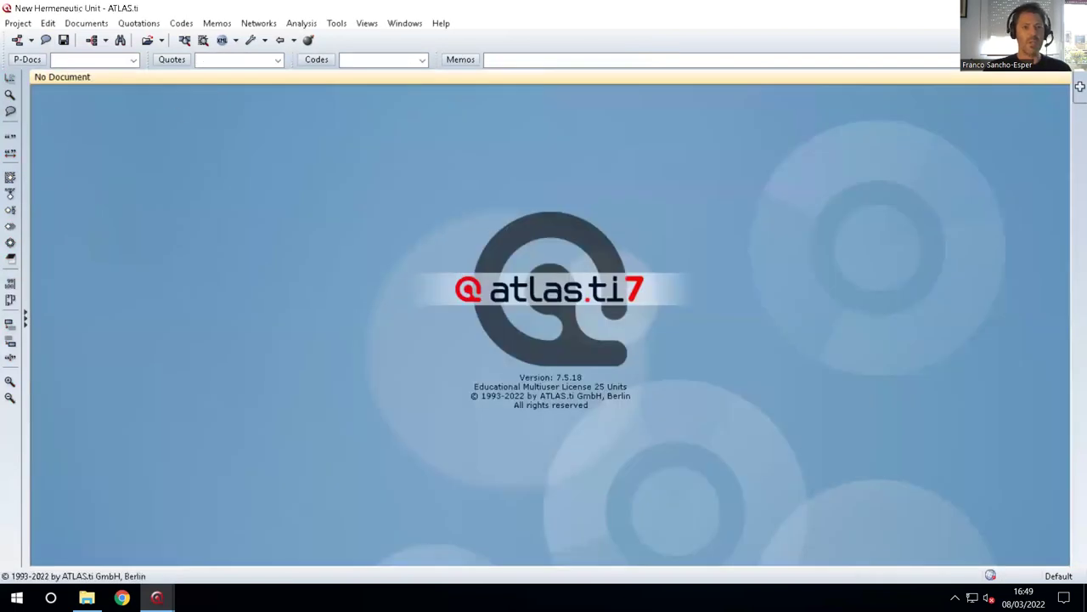
{"action": "left_click", "coordinate": [26, 60]}
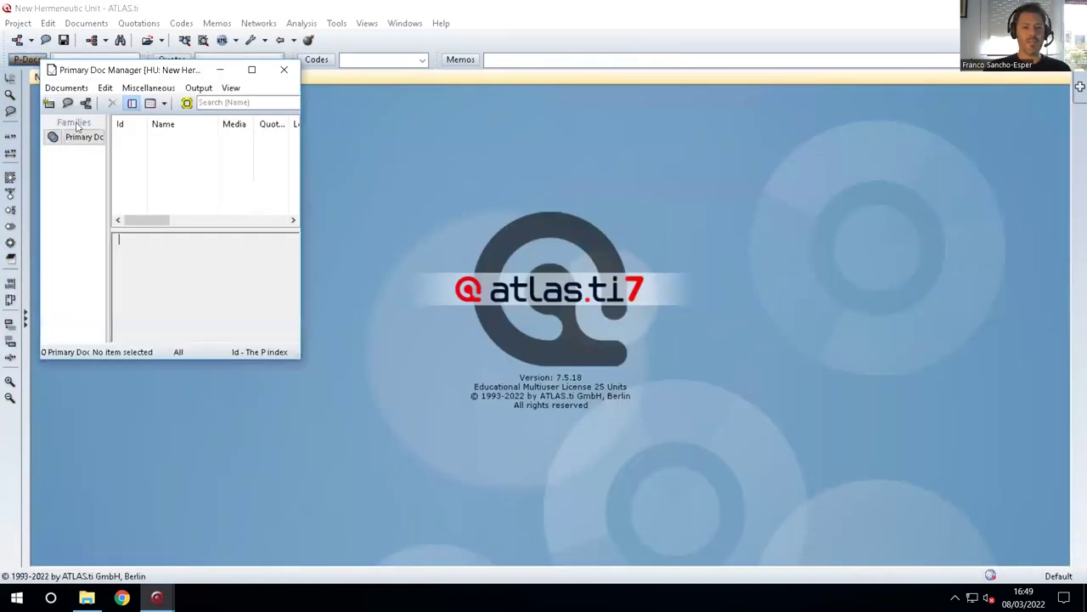
{"action": "left_click", "coordinate": [64, 89]}
{"action": "mouse_move", "coordinate": [111, 108]}
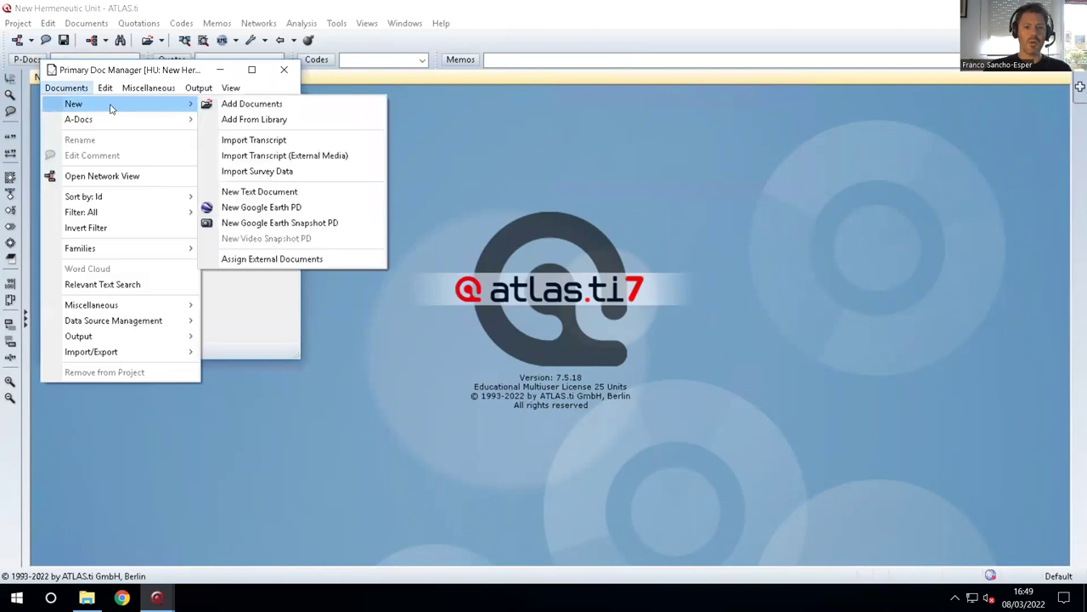
{"action": "left_click", "coordinate": [248, 104]}
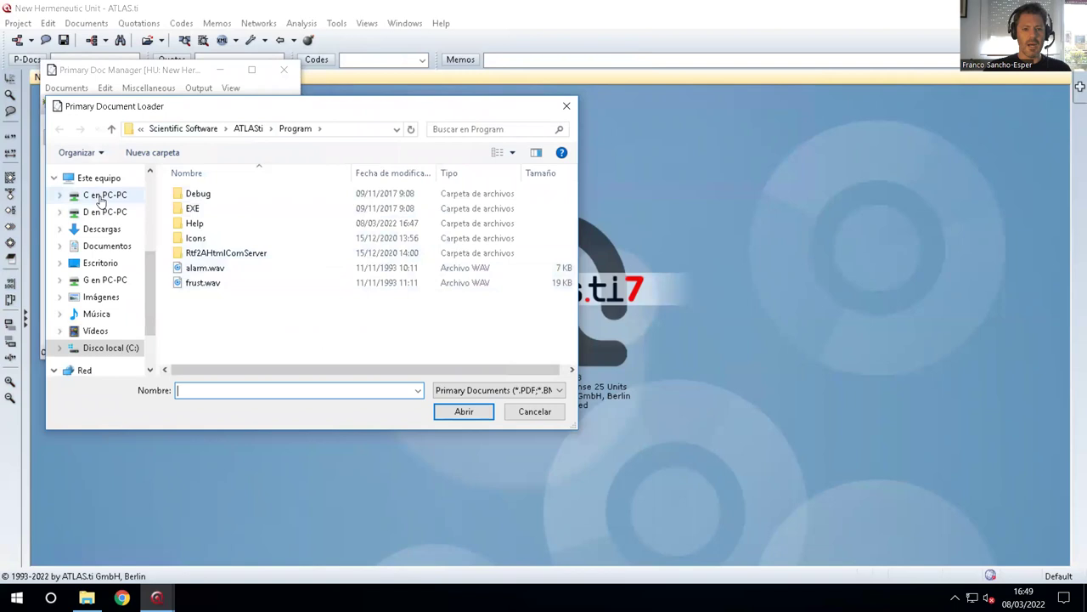
Add Transcripción La Fuente2 (1).pdf from the C en PC-PC drive as P 1 and open it.
{"action": "left_click", "coordinate": [98, 195]}
{"action": "left_click", "coordinate": [246, 329]}
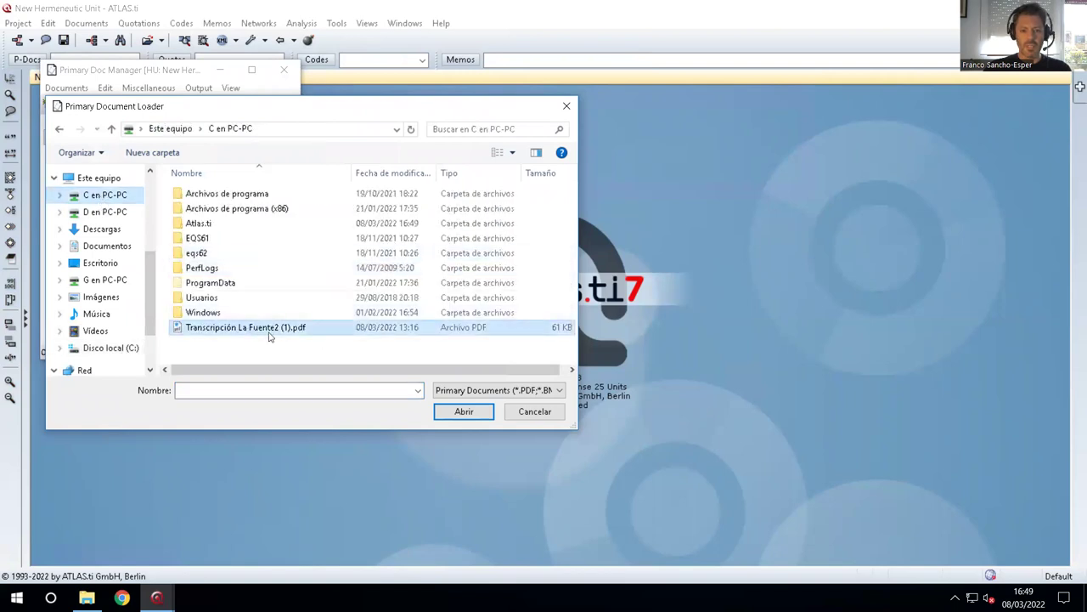
{"action": "left_click", "coordinate": [464, 411]}
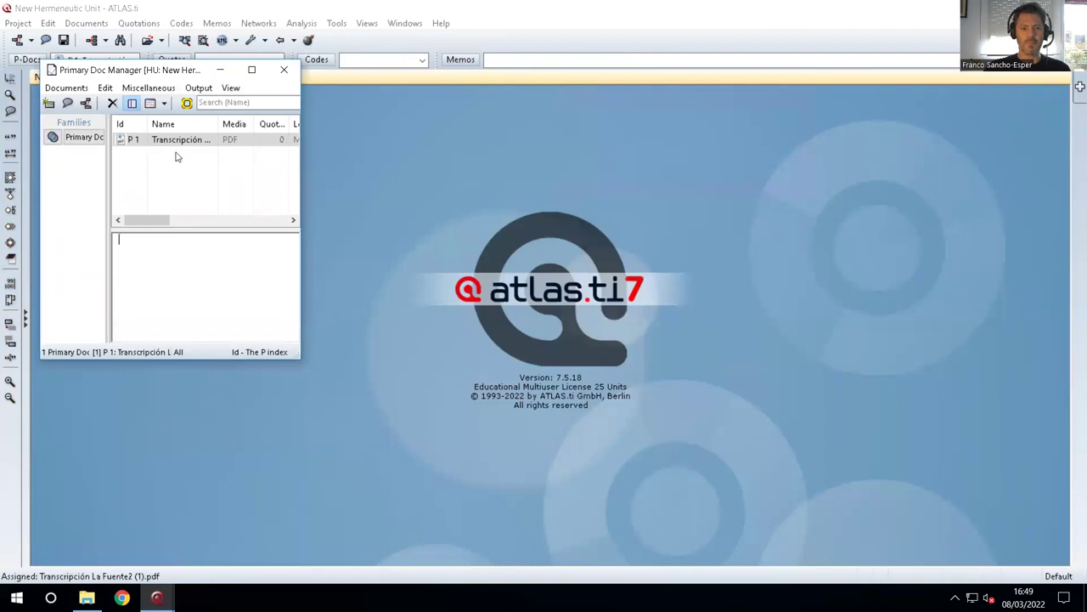
{"action": "double_click", "coordinate": [180, 141]}
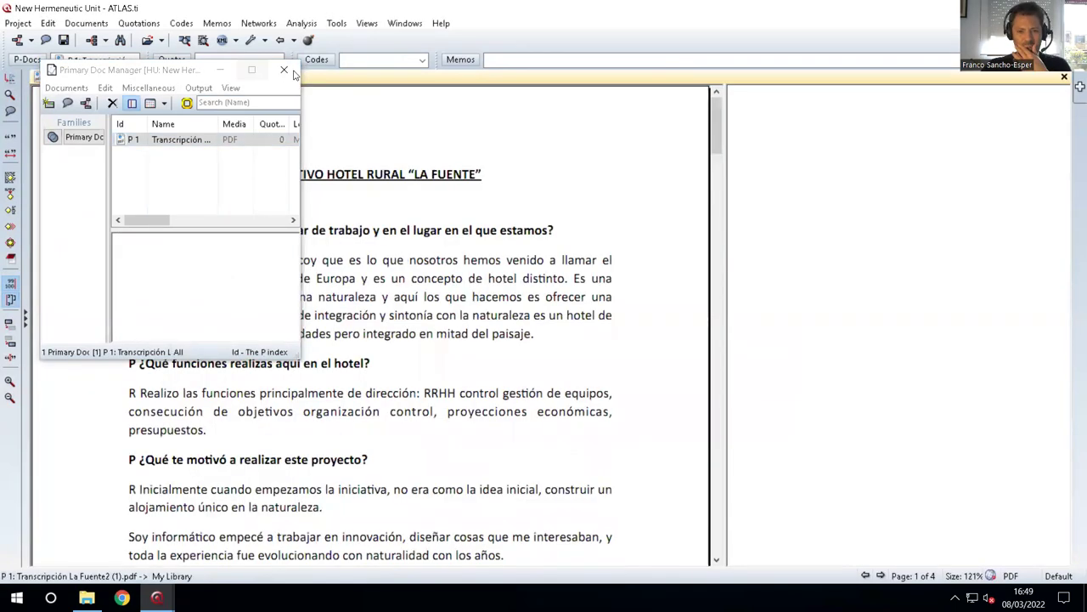
Make the answer about the initial idea free quotation 1:1.
{"action": "left_click", "coordinate": [366, 269]}
{"action": "left_click_drag", "start_coordinate": [142, 259], "coordinate": [418, 297]}
{"action": "scroll", "coordinate": [298, 429], "scroll_direction": "down", "scroll_amount": 1}
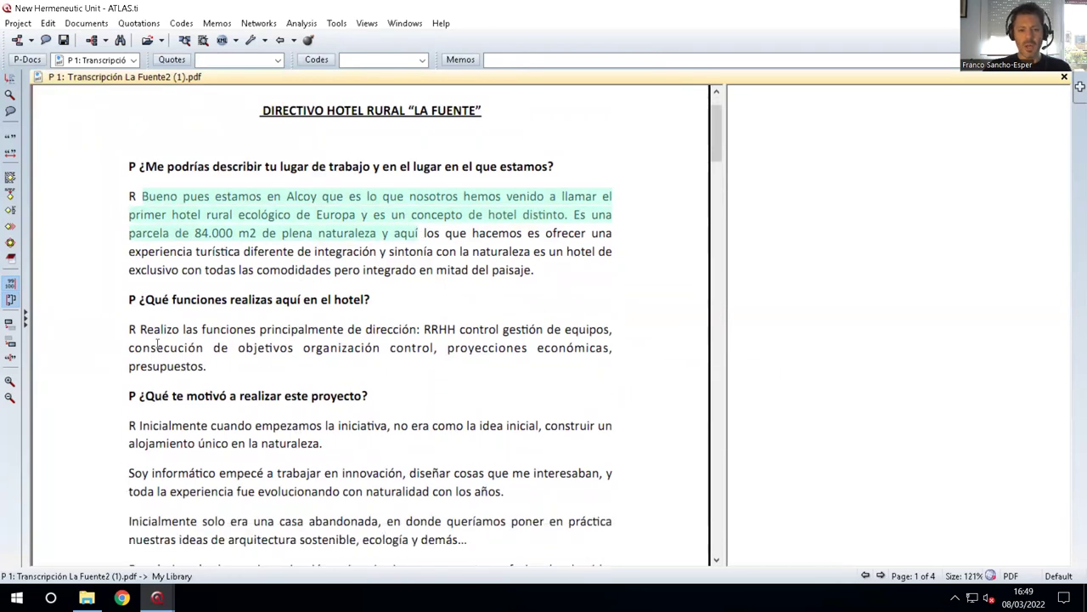
{"action": "scroll", "coordinate": [255, 346], "scroll_direction": "down", "scroll_amount": 1}
{"action": "left_click", "coordinate": [321, 360], "text": "shift"}
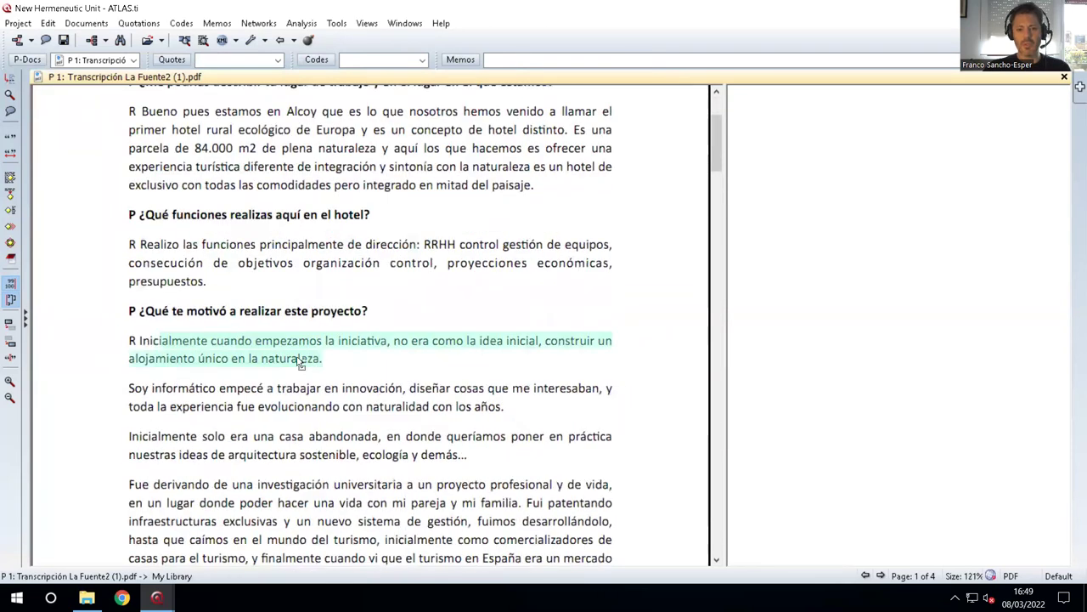
{"action": "right_click", "coordinate": [297, 360]}
{"action": "left_click", "coordinate": [366, 367]}
Turn two further transcript passages into free quotations 1:2 and 1:3.
{"action": "scroll", "coordinate": [271, 390], "scroll_direction": "down", "scroll_amount": 1}
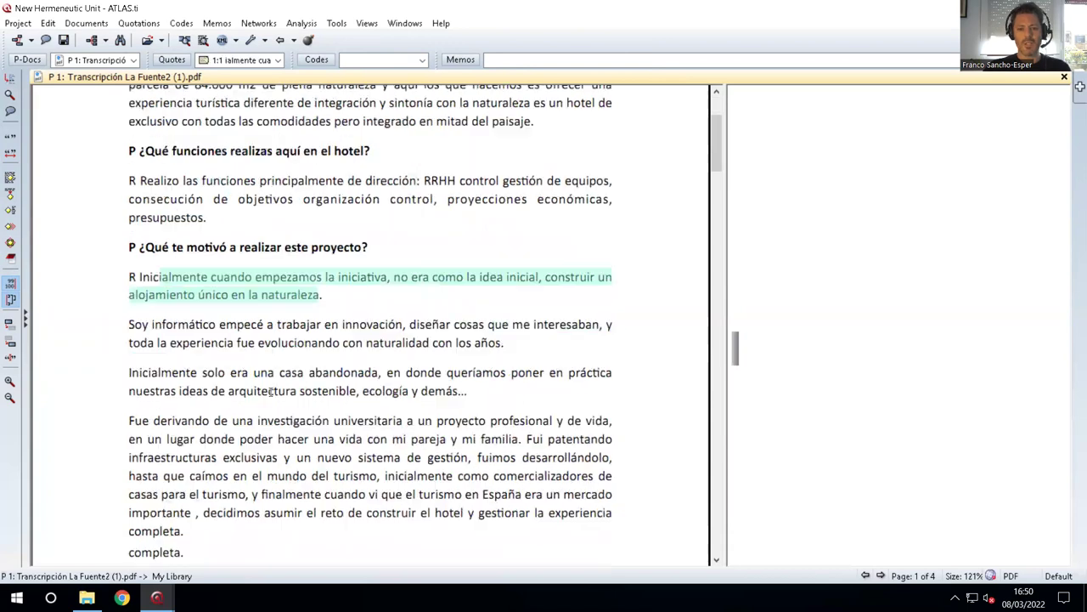
{"action": "scroll", "coordinate": [187, 329], "scroll_direction": "down", "scroll_amount": 1}
{"action": "left_click_drag", "start_coordinate": [189, 334], "coordinate": [330, 389]}
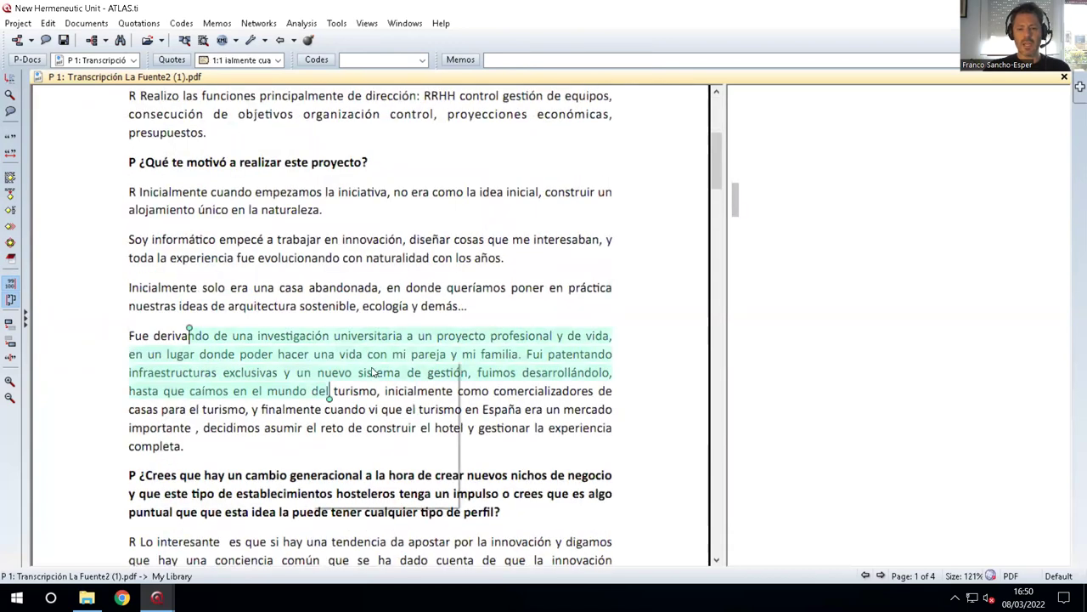
{"action": "left_click", "coordinate": [374, 371]}
{"action": "scroll", "coordinate": [311, 408], "scroll_direction": "down", "scroll_amount": 1}
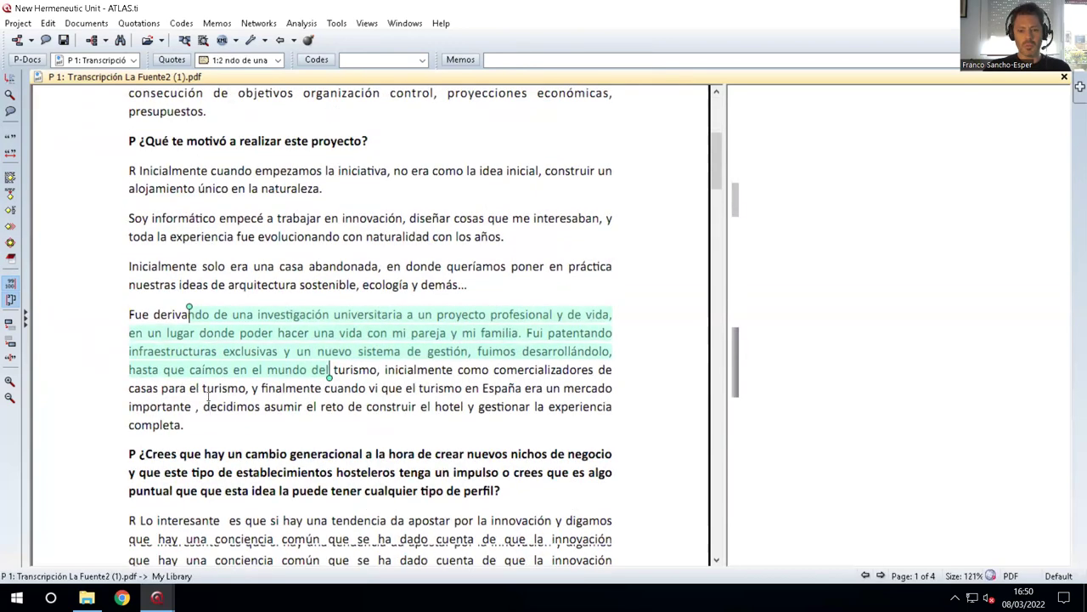
{"action": "scroll", "coordinate": [340, 429], "scroll_direction": "down", "scroll_amount": 2}
{"action": "left_click_drag", "start_coordinate": [208, 392], "coordinate": [349, 429]}
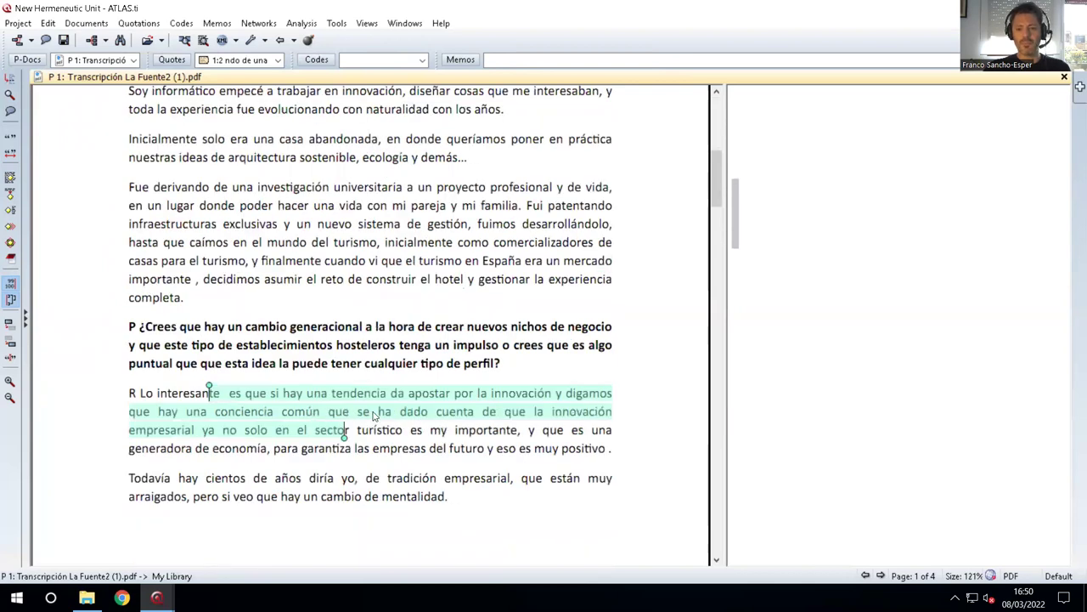
{"action": "left_click", "coordinate": [374, 417]}
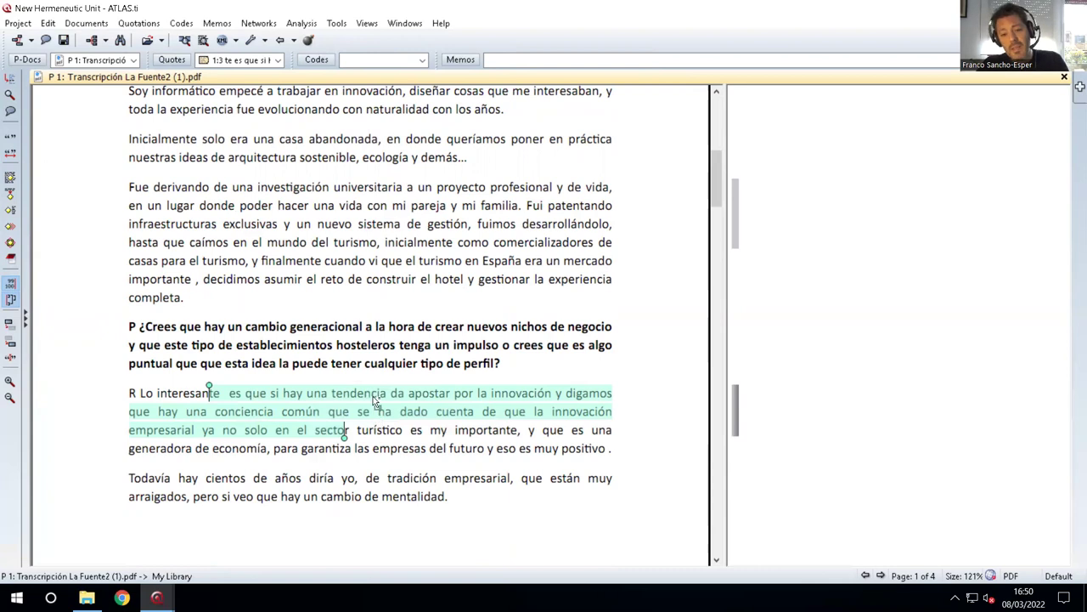
Code the duties passage, principalmente to objetivos, with the new code 'CX_ processes'.
{"action": "scroll", "coordinate": [373, 396], "scroll_direction": "up", "scroll_amount": 3}
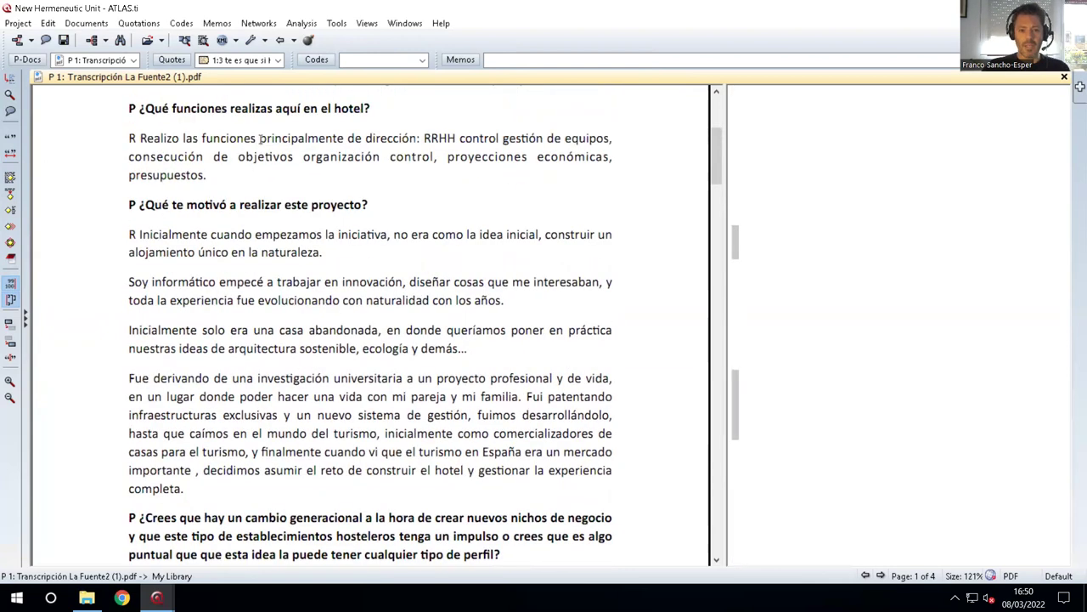
{"action": "left_click_drag", "start_coordinate": [260, 138], "coordinate": [290, 156]}
{"action": "right_click", "coordinate": [282, 159]}
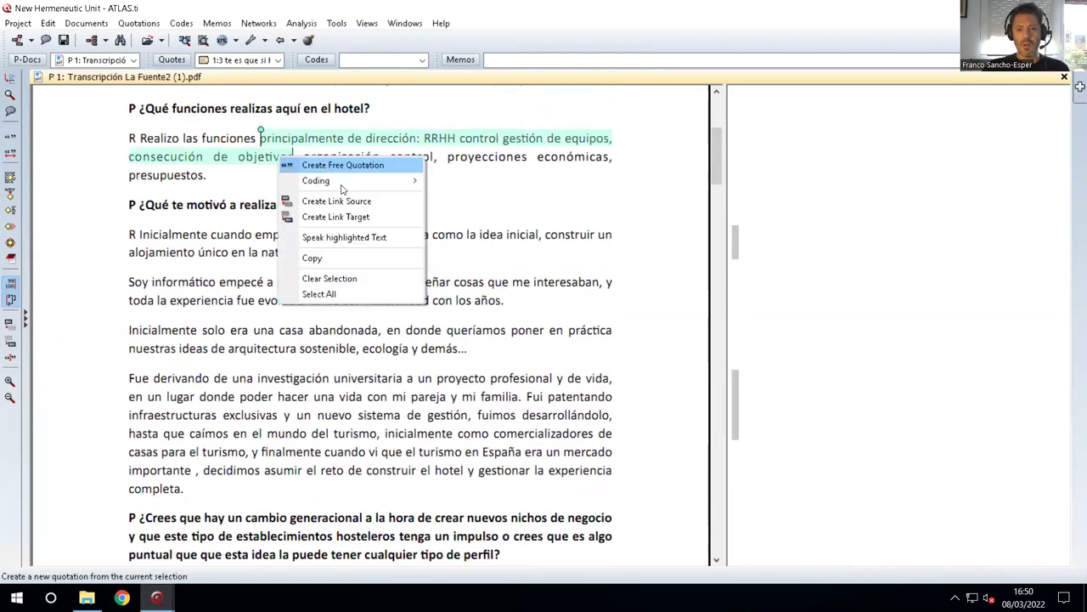
{"action": "mouse_move", "coordinate": [348, 181]}
{"action": "left_click", "coordinate": [473, 182]}
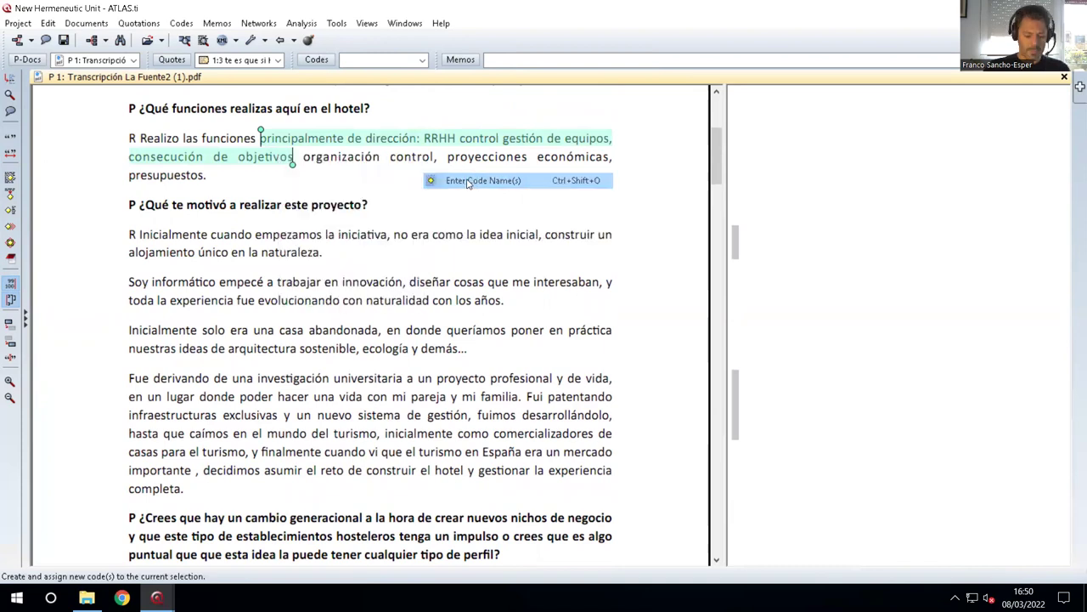
{"action": "type", "text": "CX"}
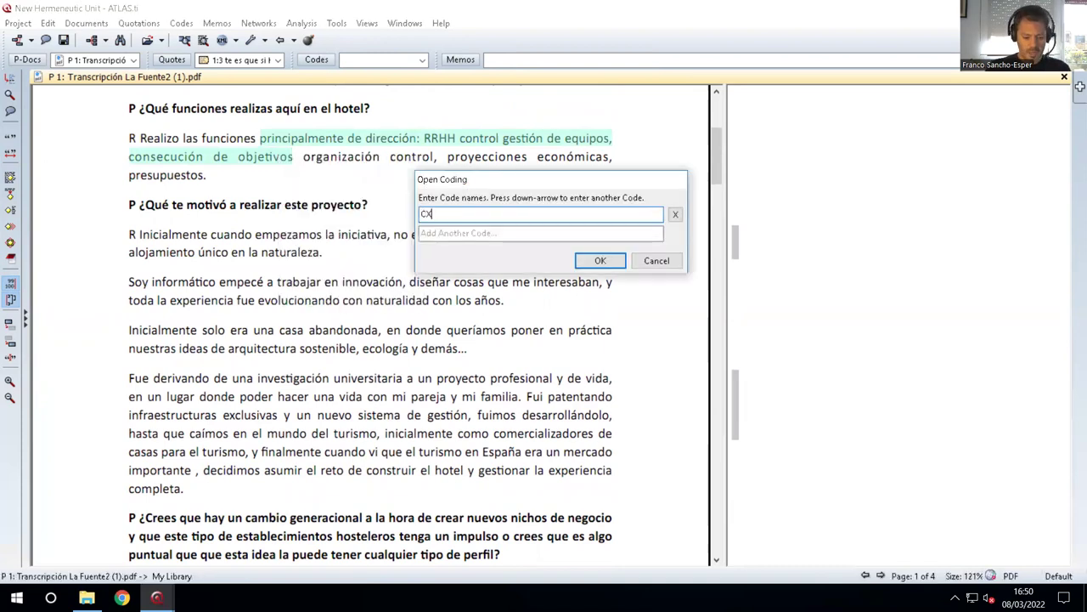
{"action": "type", "text": "_ processes"}
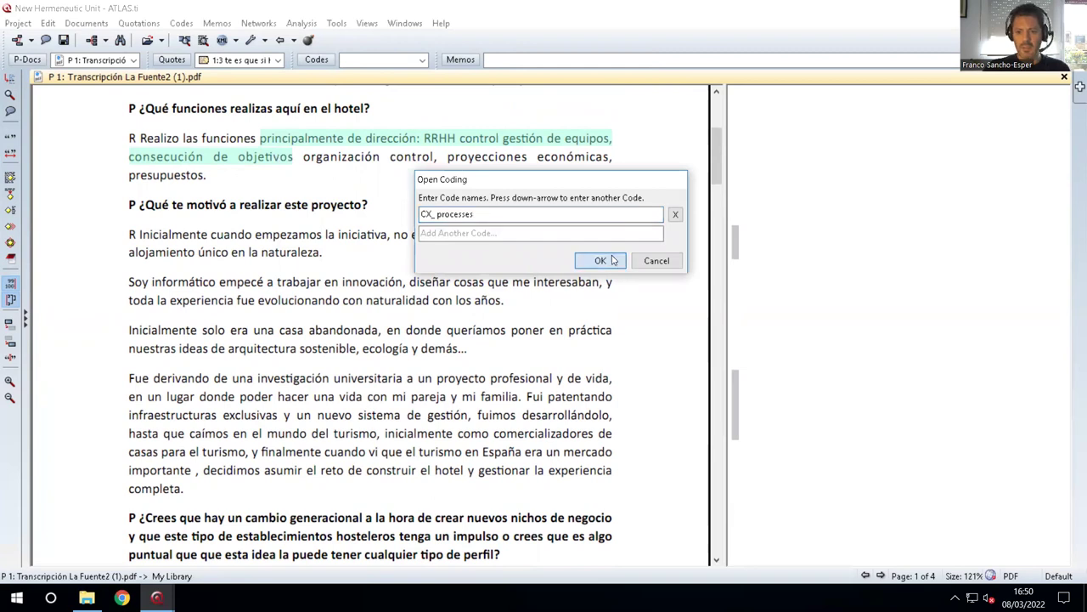
{"action": "left_click", "coordinate": [601, 260]}
Select the passage from investigación to inicialmente, then begin creating a free memo.
{"action": "left_click_drag", "start_coordinate": [316, 380], "coordinate": [447, 433]}
{"action": "right_click", "coordinate": [405, 392]}
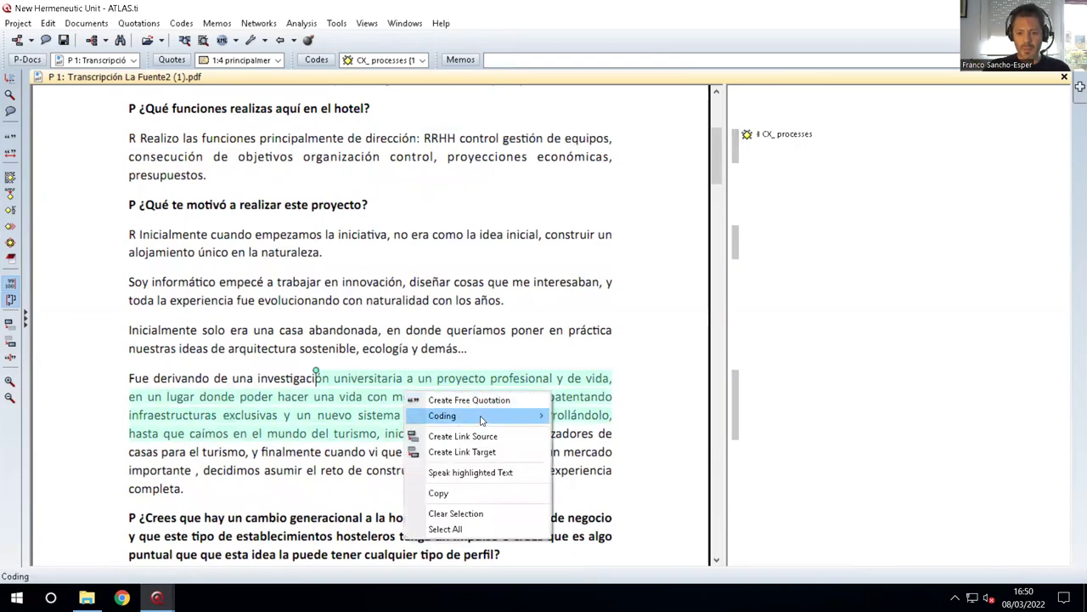
{"action": "left_click", "coordinate": [251, 28]}
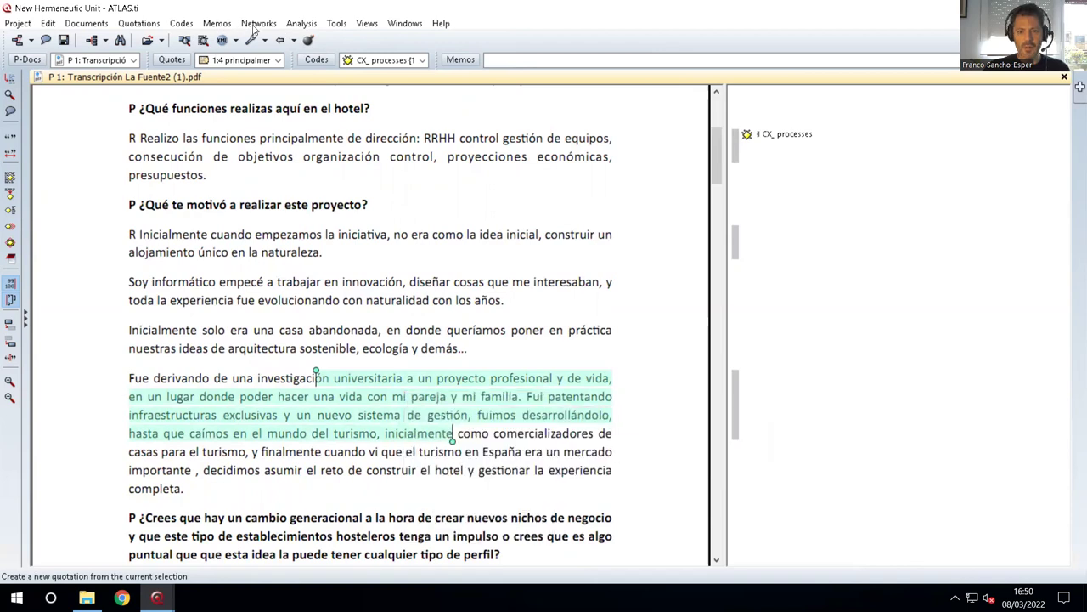
{"action": "left_click", "coordinate": [216, 23]}
{"action": "left_click", "coordinate": [255, 39]}
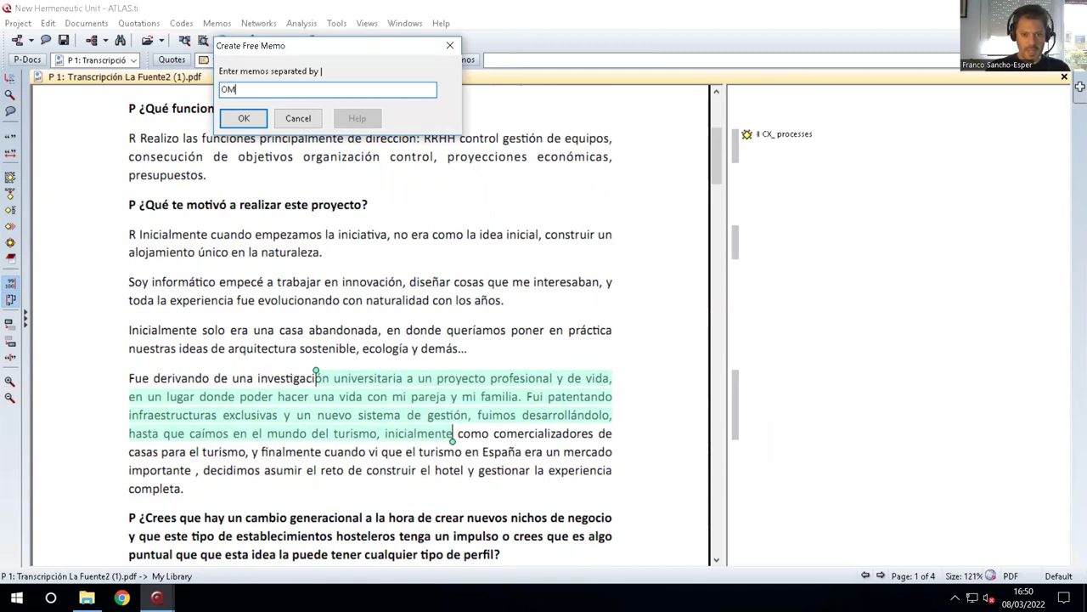
Create free memo 'OM_ sad' with the text 'dfsad' and save it when closing.
{"action": "left_click", "coordinate": [244, 118]}
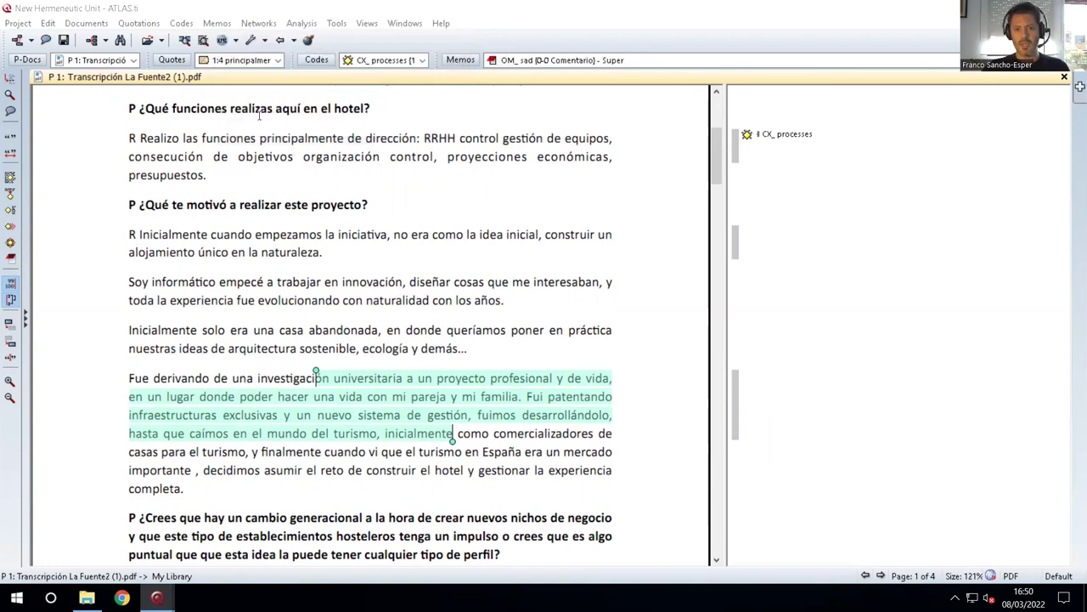
{"action": "type", "text": "dfsad"}
{"action": "left_click", "coordinate": [719, 180]}
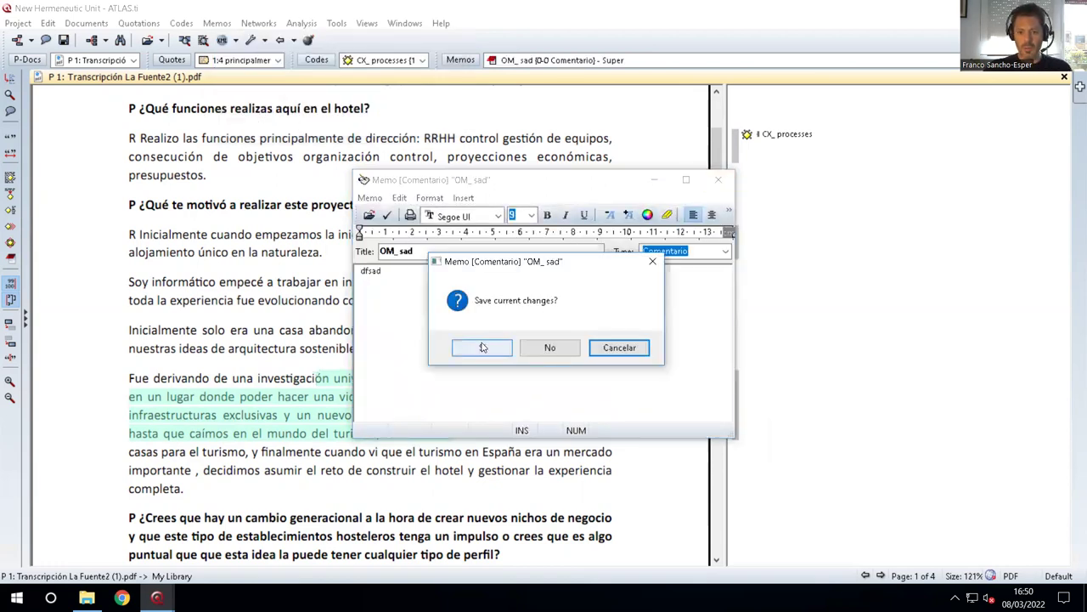
{"action": "left_click", "coordinate": [483, 347]}
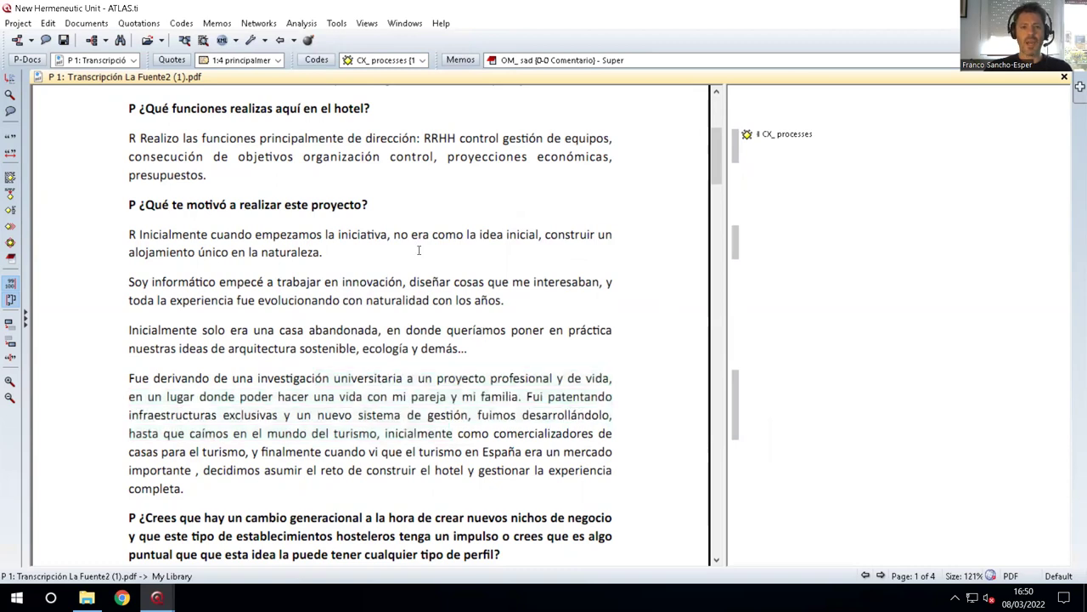
{"action": "scroll", "coordinate": [417, 246], "scroll_direction": "up", "scroll_amount": 1}
Save the unit in C:\Atlas.ti, changing the group1 file name to HU_project_group2.hpr7.
{"action": "left_click", "coordinate": [17, 23]}
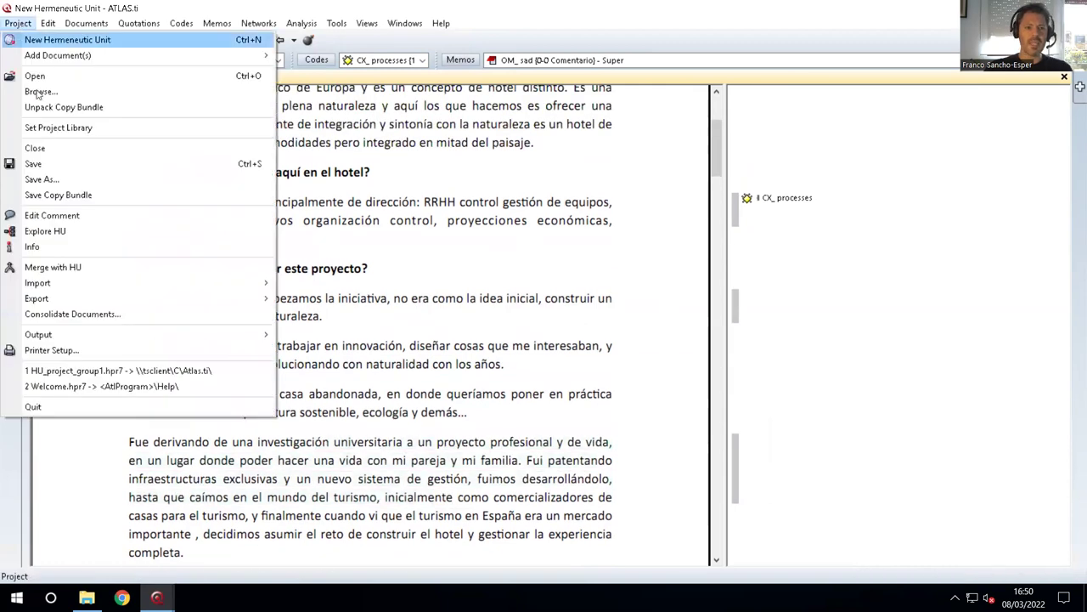
{"action": "left_click", "coordinate": [47, 180]}
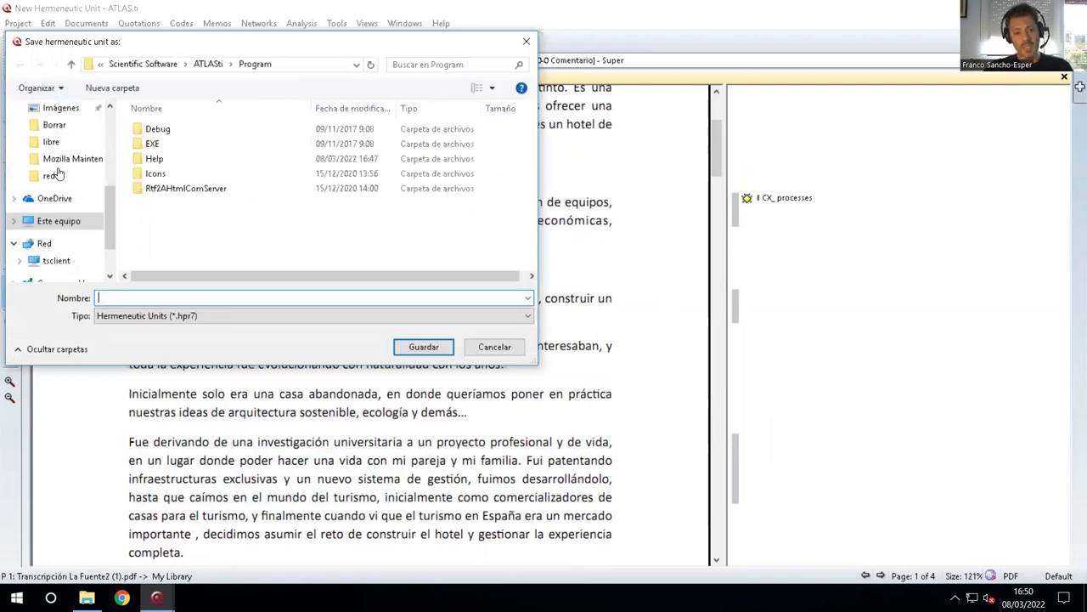
{"action": "left_click", "coordinate": [64, 112]}
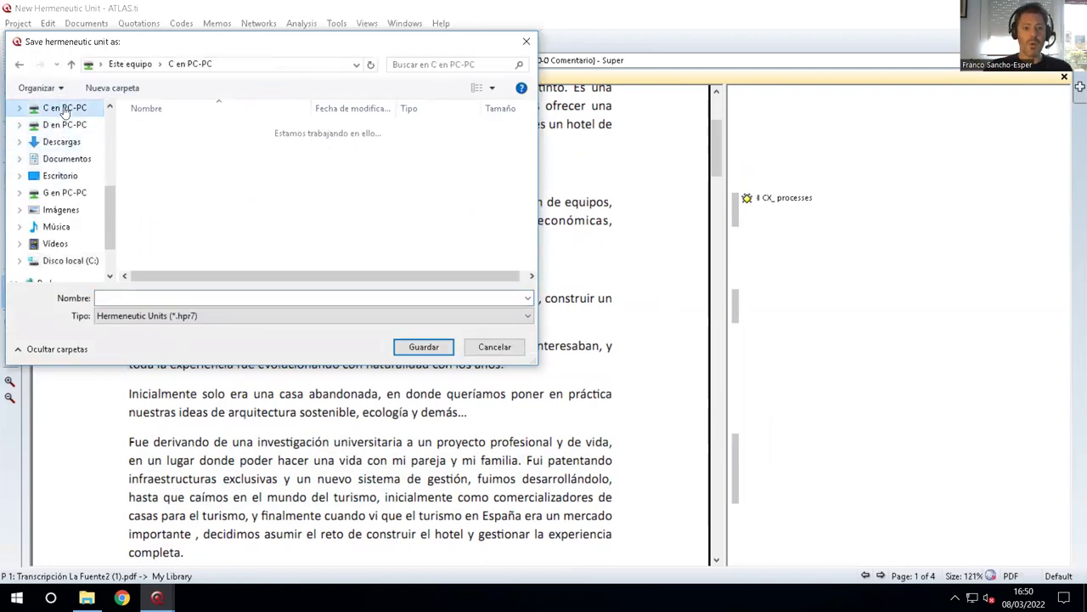
{"action": "left_click", "coordinate": [169, 163]}
{"action": "double_click", "coordinate": [170, 162]}
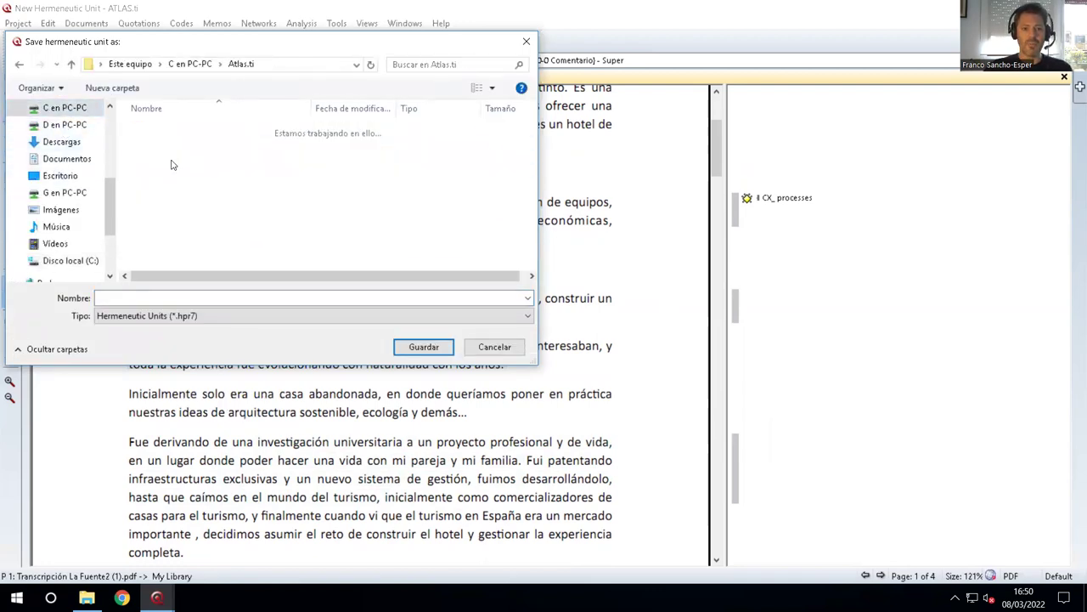
{"action": "left_click", "coordinate": [191, 129]}
{"action": "left_click", "coordinate": [166, 297]}
{"action": "left_click", "coordinate": [166, 298]}
{"action": "type", "text": "2"}
{"action": "key", "text": "Delete"}
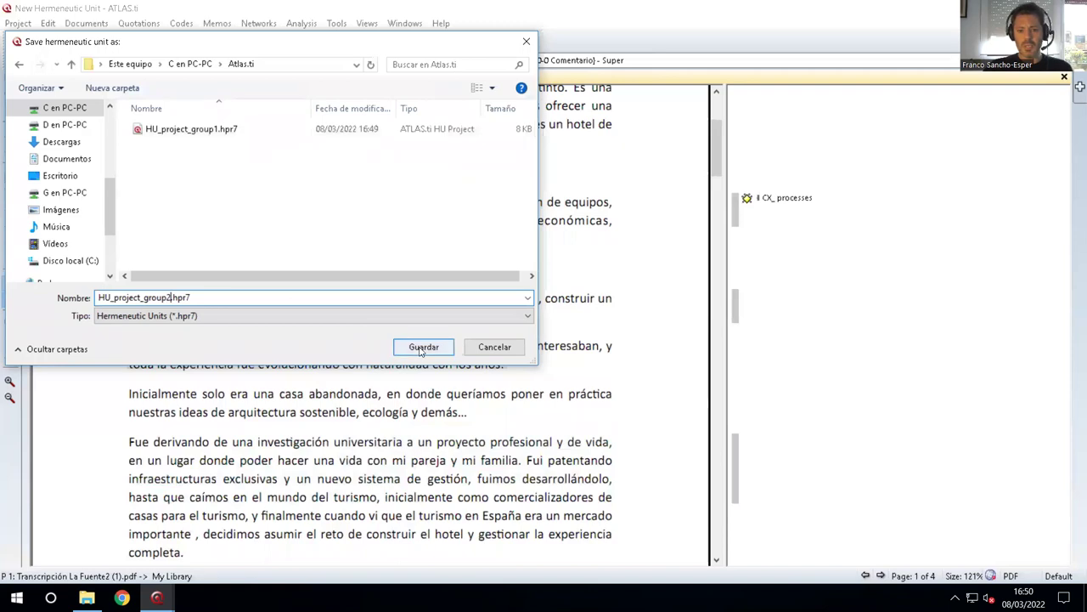
{"action": "left_click", "coordinate": [422, 349]}
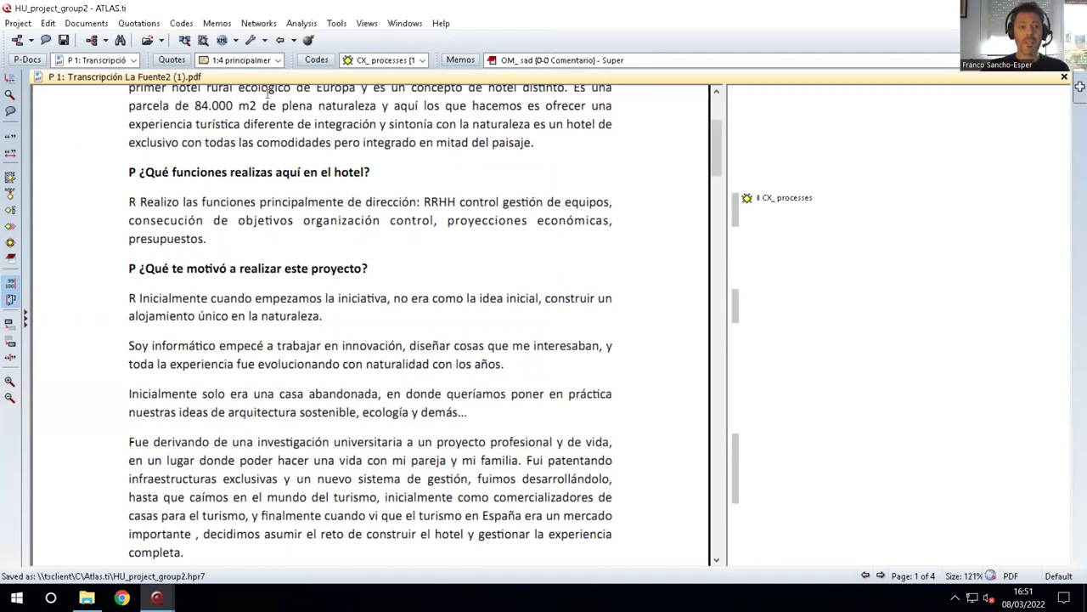
Launch the Merge with HU wizard from the Project menu.
{"action": "left_click", "coordinate": [27, 25]}
{"action": "left_click", "coordinate": [27, 26]}
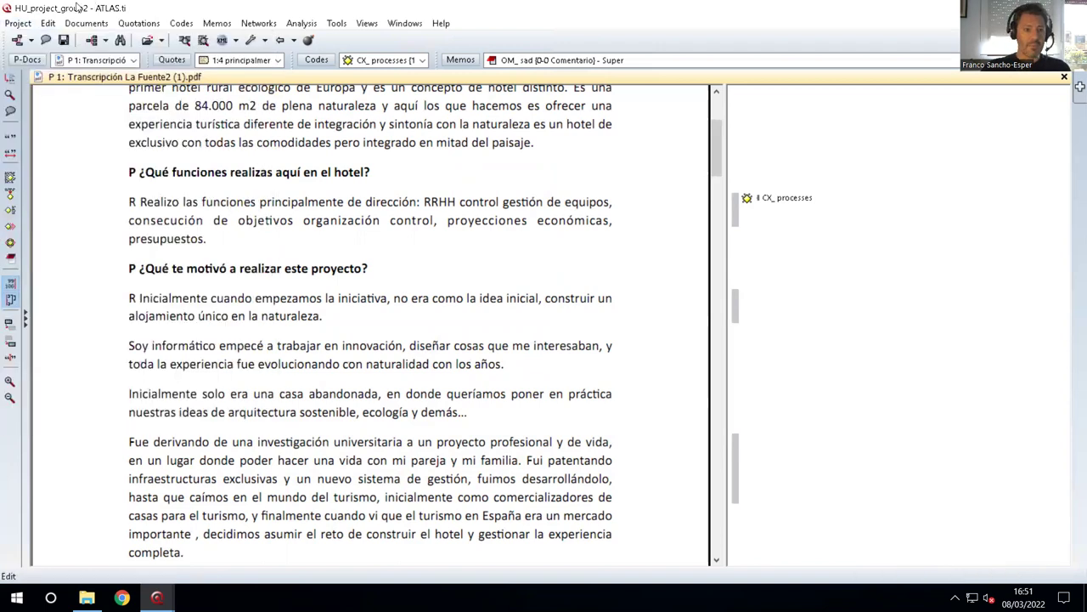
{"action": "left_click", "coordinate": [17, 25]}
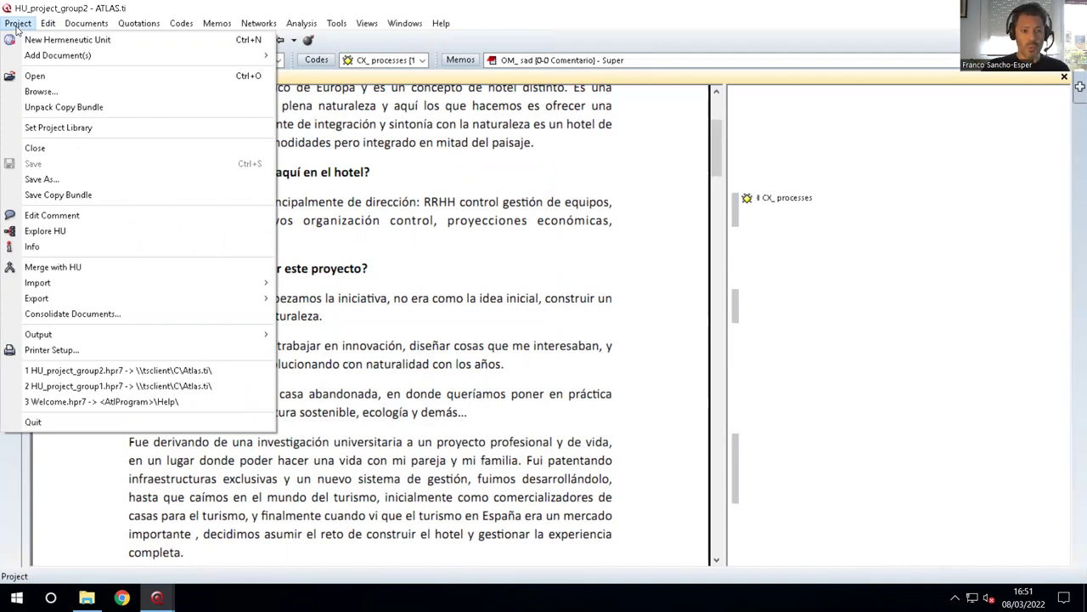
{"action": "left_click", "coordinate": [101, 269]}
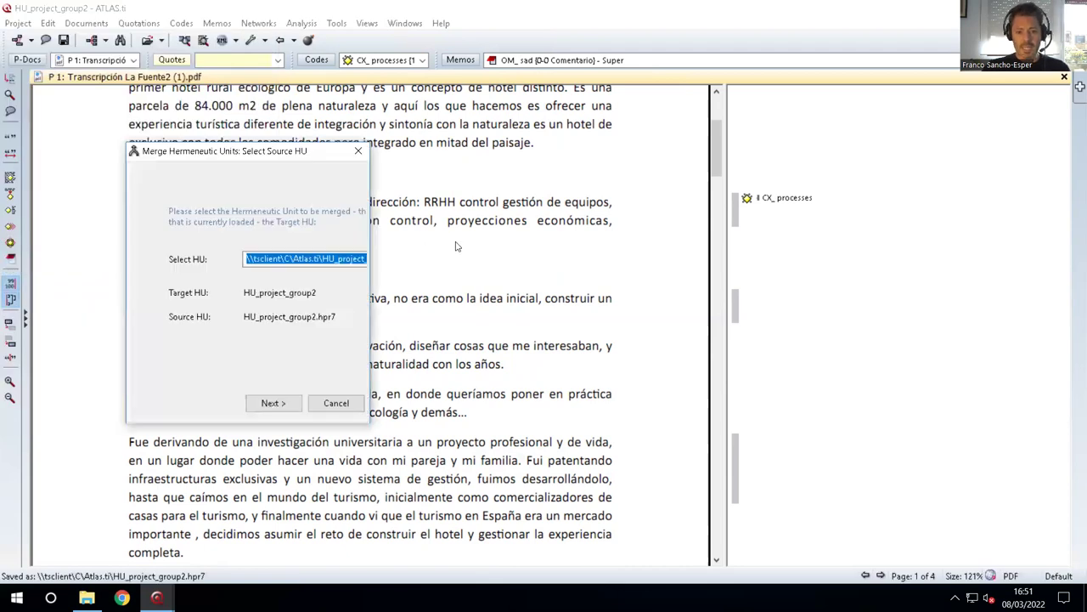
{"action": "left_click", "coordinate": [358, 150]}
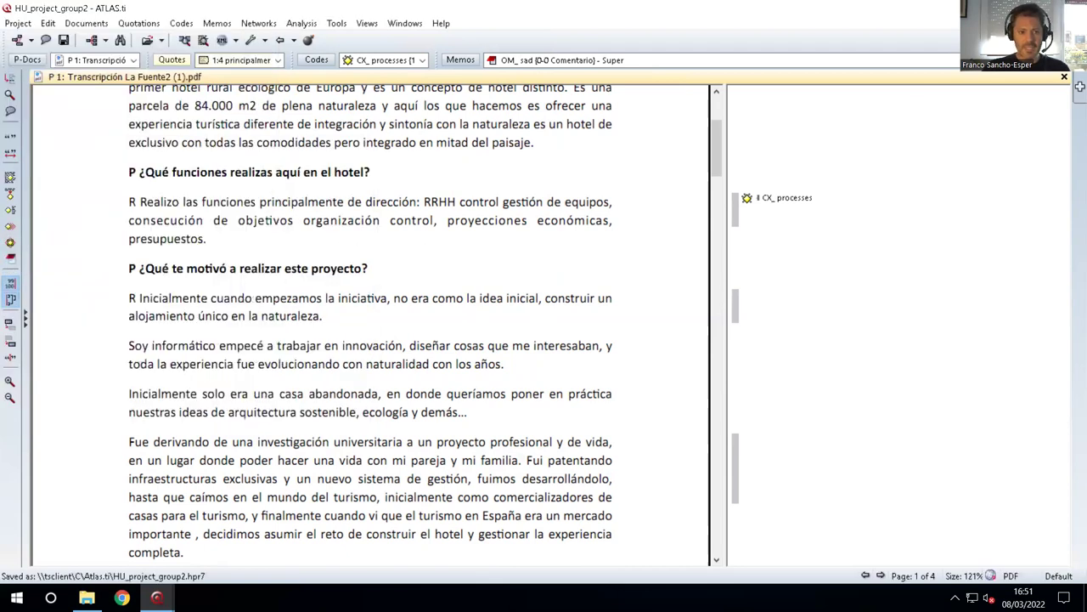
{"action": "left_click", "coordinate": [13, 24]}
{"action": "left_click", "coordinate": [75, 267]}
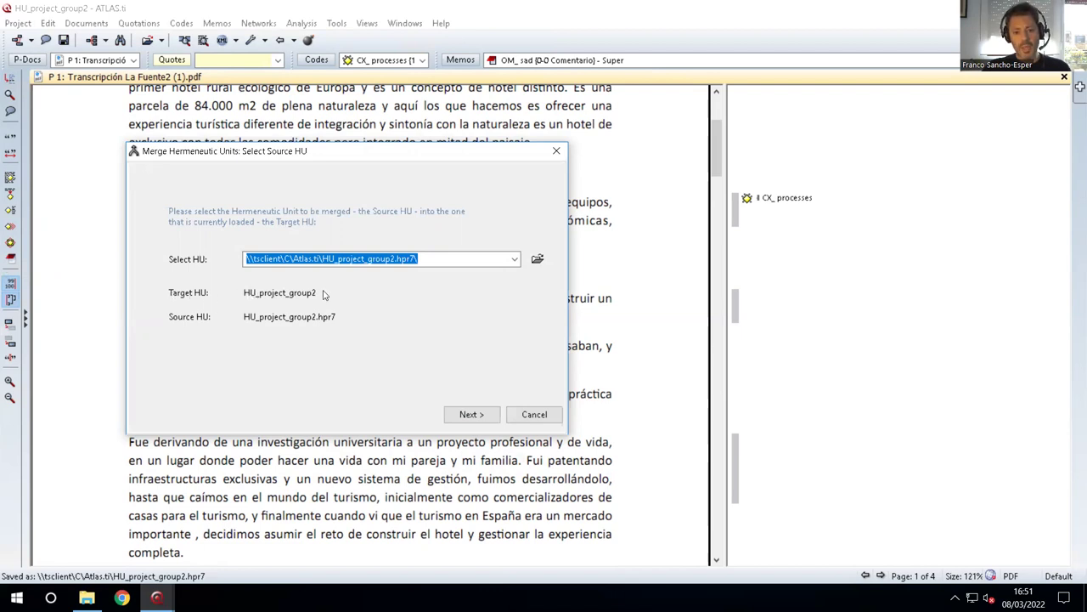
Choose C:\Atlas.ti\HU_project_group1.hpr7 as the source unit and advance to merge strategy.
{"action": "left_click", "coordinate": [514, 263]}
{"action": "left_click", "coordinate": [514, 263]}
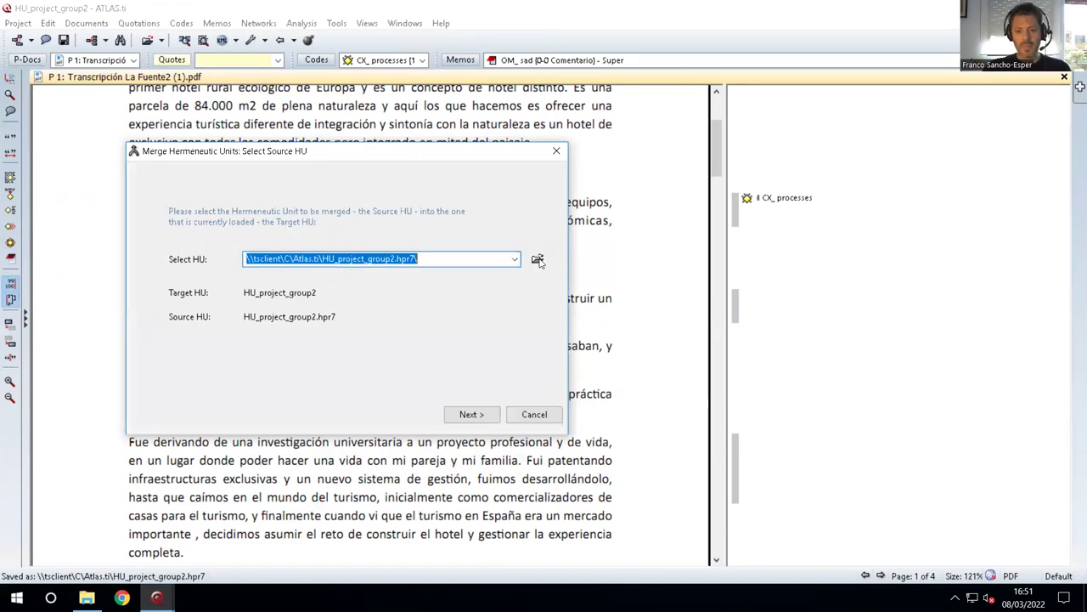
{"action": "left_click", "coordinate": [537, 259]}
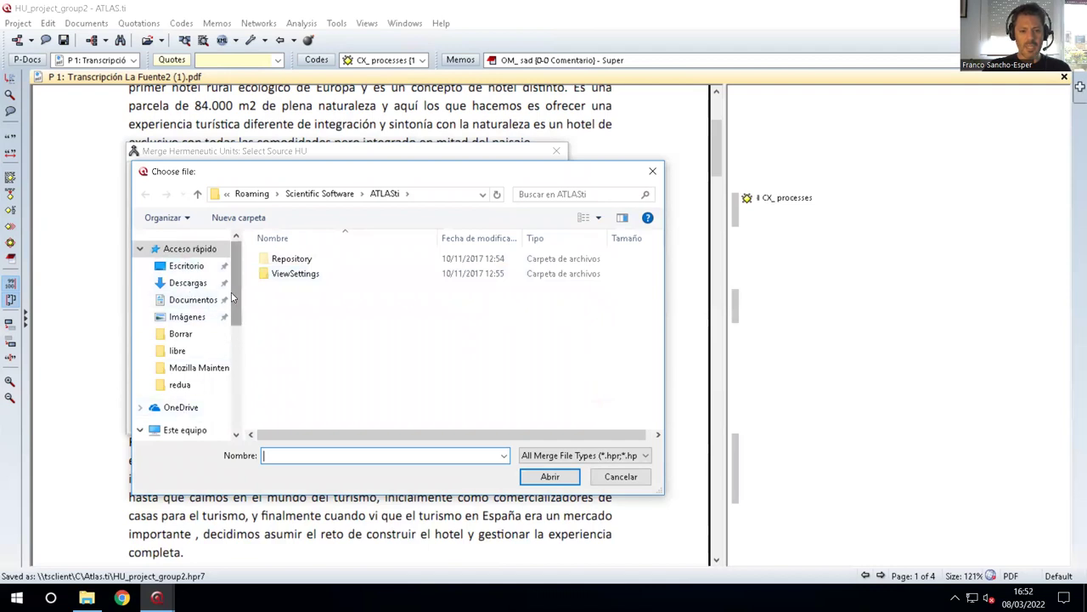
{"action": "scroll", "coordinate": [232, 305], "scroll_direction": "down", "scroll_amount": 2}
{"action": "left_click", "coordinate": [189, 348]}
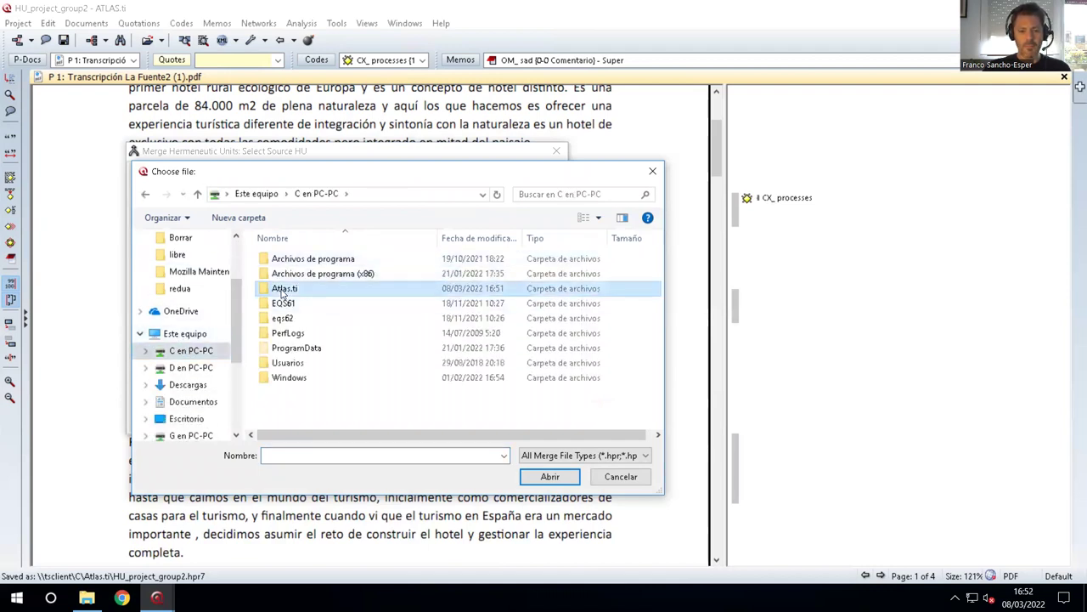
{"action": "double_click", "coordinate": [283, 291]}
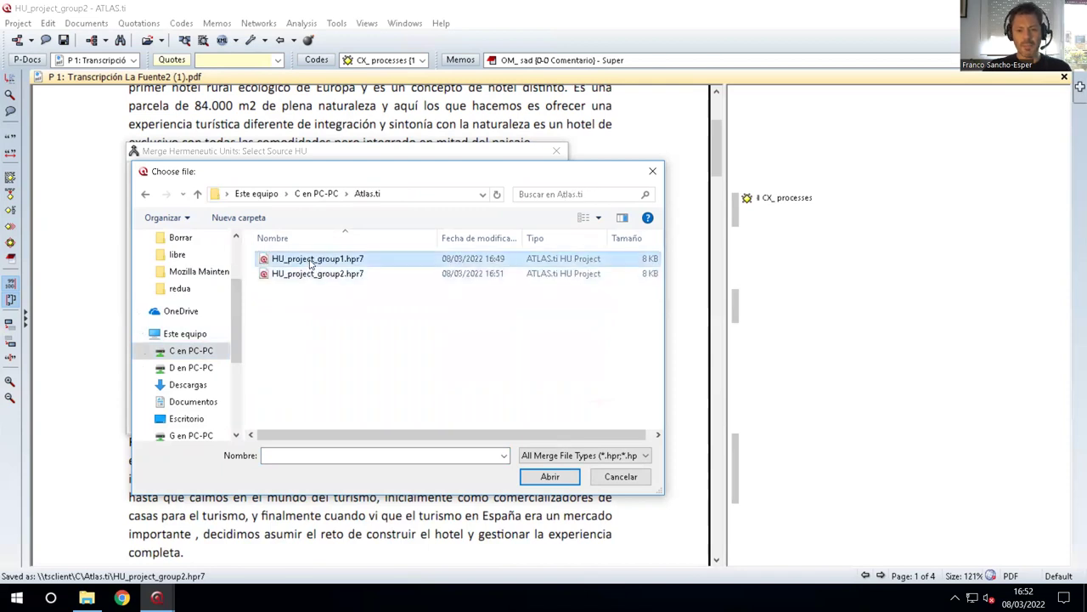
{"action": "left_click", "coordinate": [315, 274]}
{"action": "left_click", "coordinate": [545, 479]}
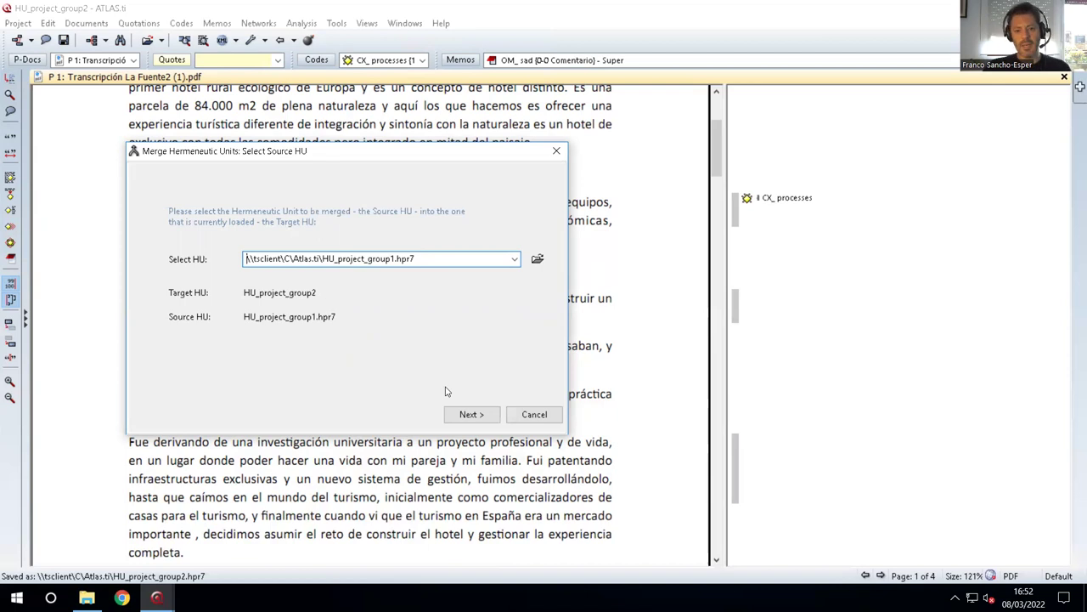
{"action": "left_click", "coordinate": [468, 416]}
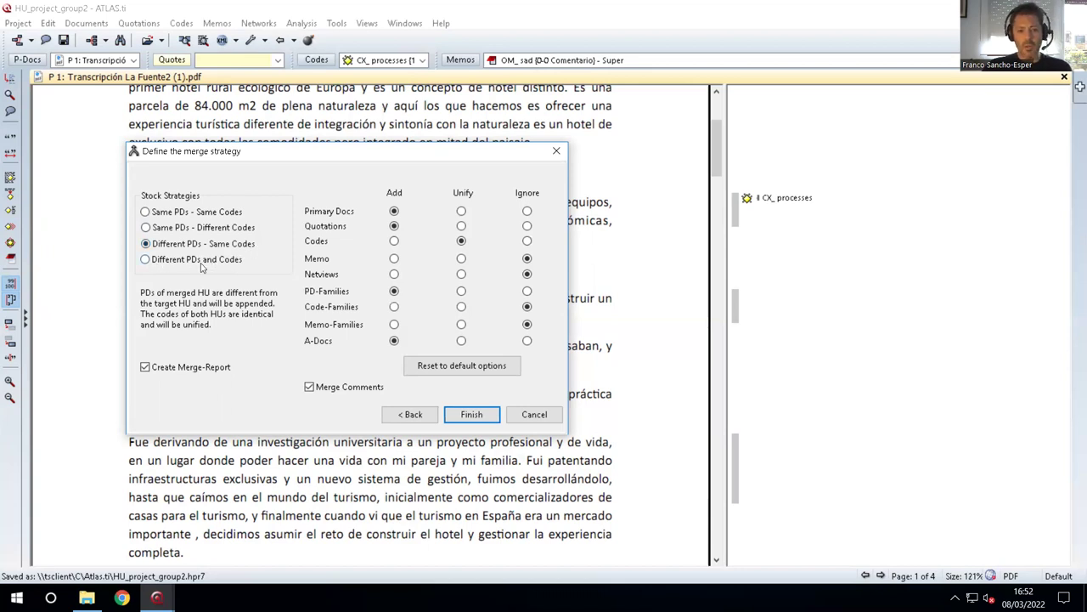
Compare the stock strategies and settle on Different PDs and Codes.
{"action": "left_click", "coordinate": [145, 260]}
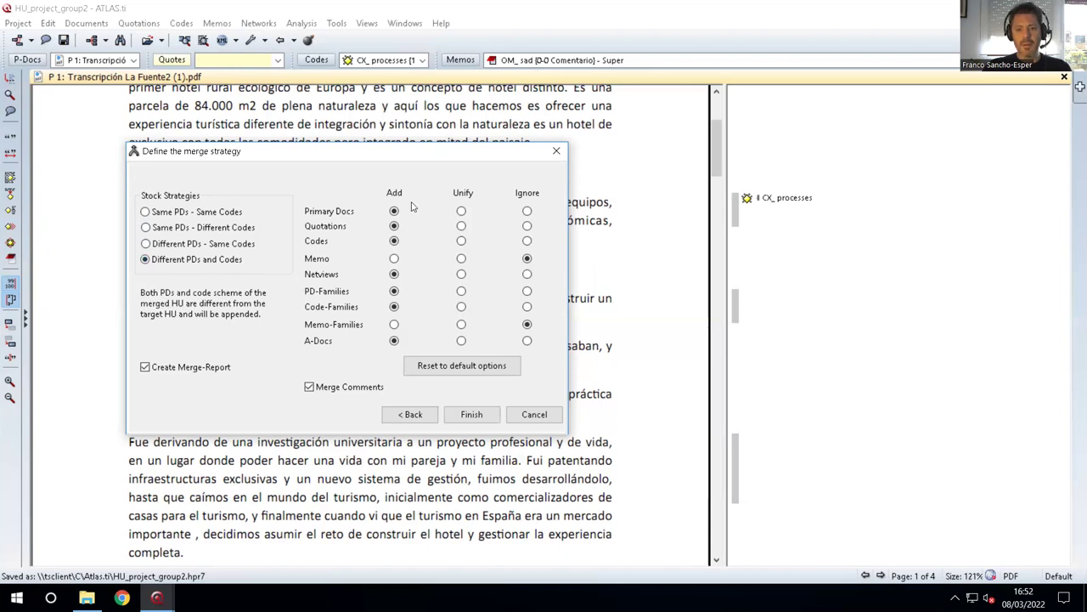
{"action": "left_click", "coordinate": [146, 212]}
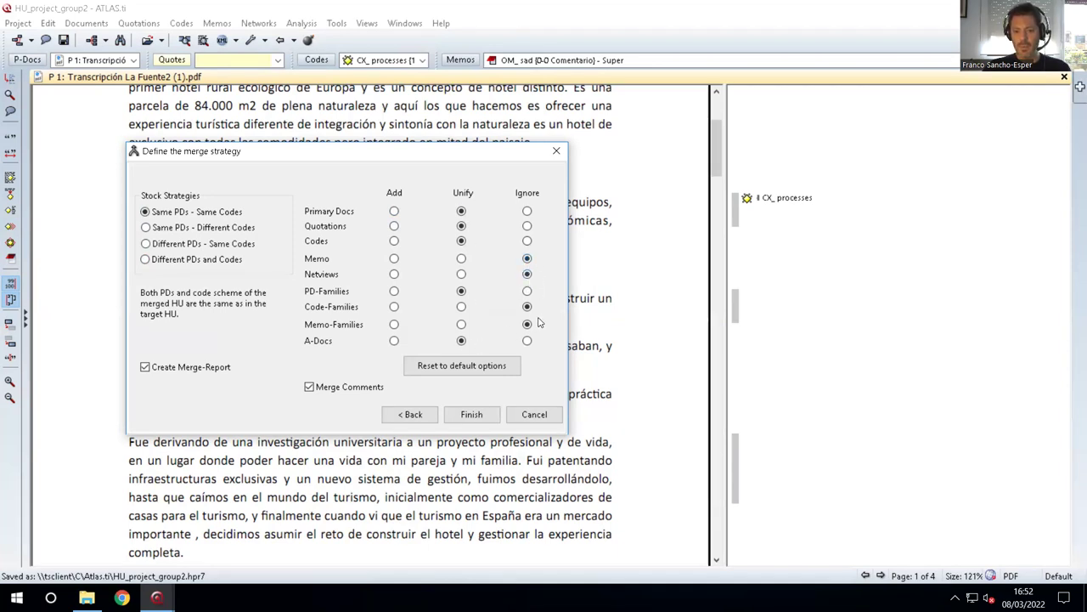
{"action": "left_click", "coordinate": [145, 227]}
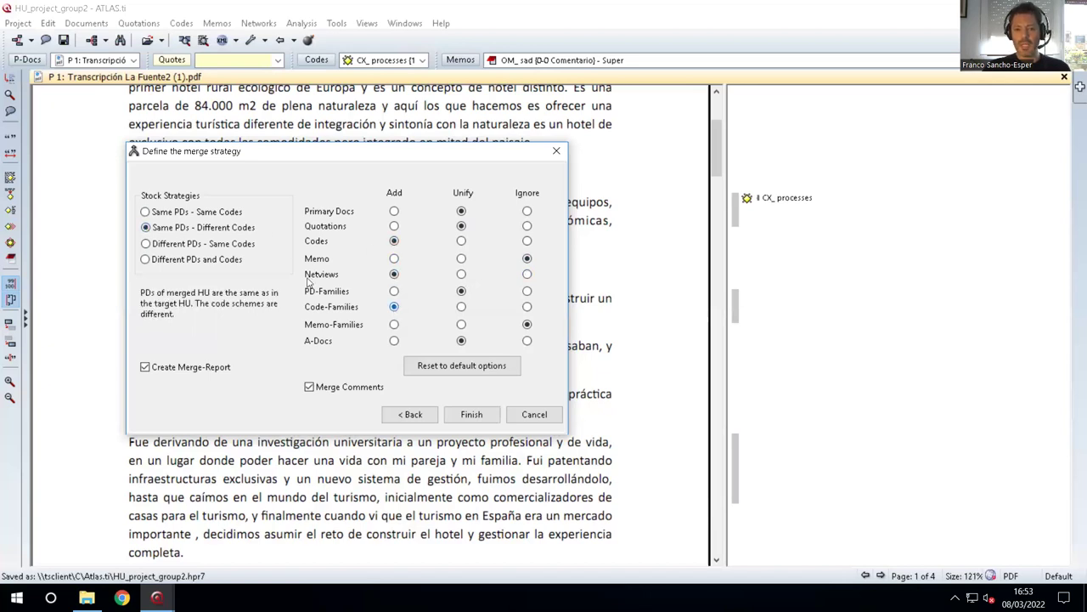
{"action": "left_click", "coordinate": [147, 260]}
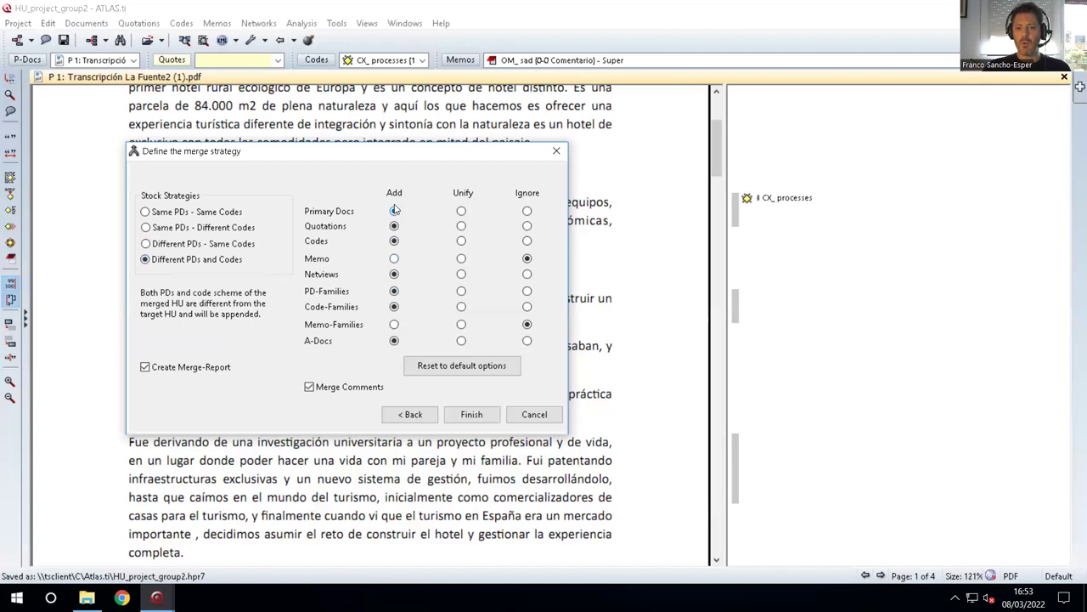
Set the Memo and Memo-Families rows to Add.
{"action": "left_click", "coordinate": [393, 258]}
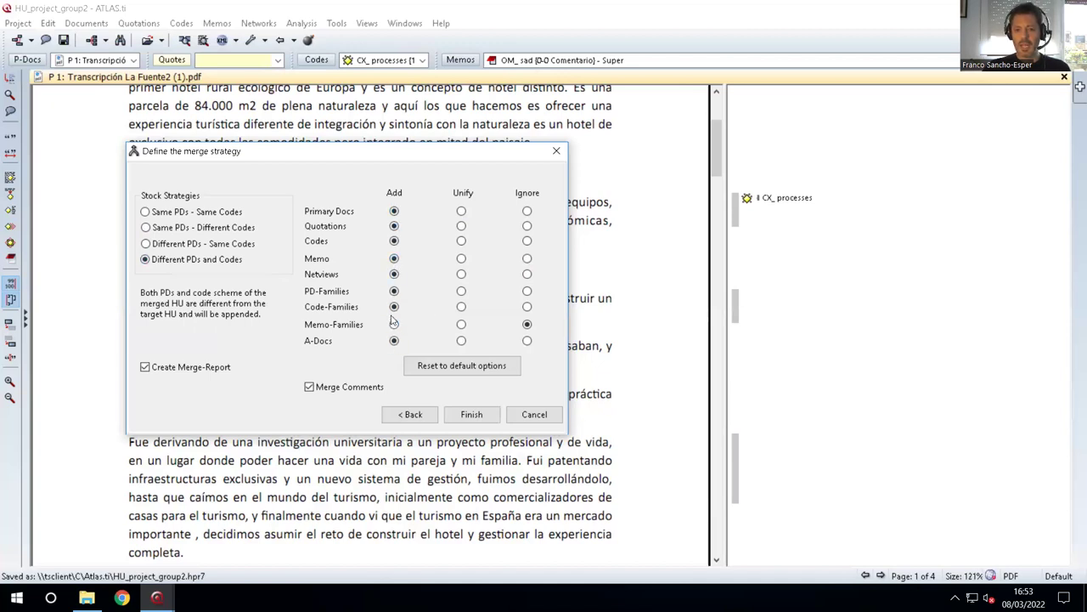
{"action": "left_click", "coordinate": [526, 258]}
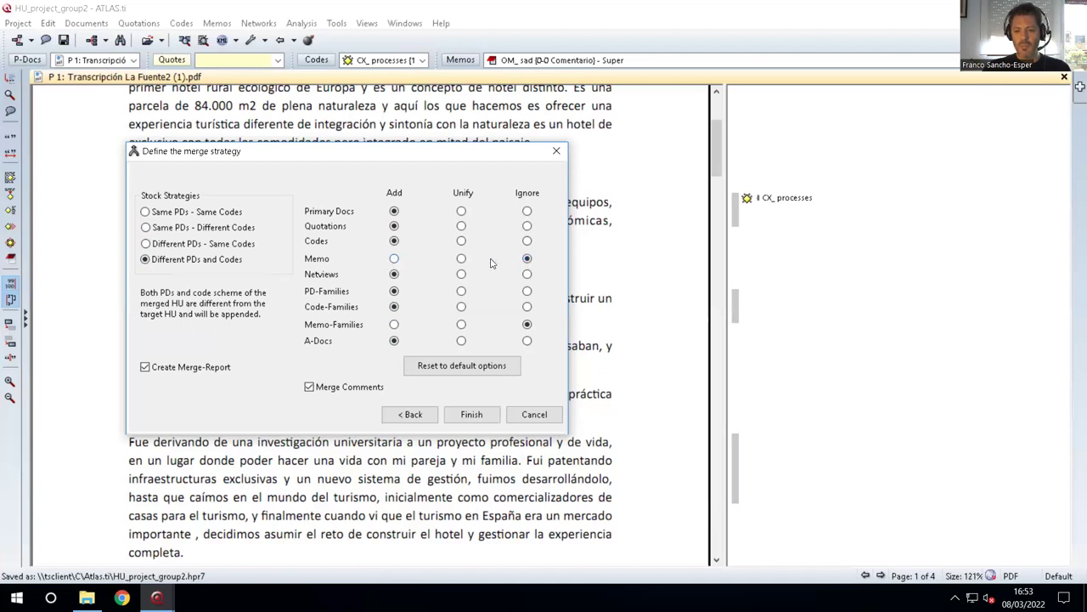
{"action": "left_click", "coordinate": [393, 258]}
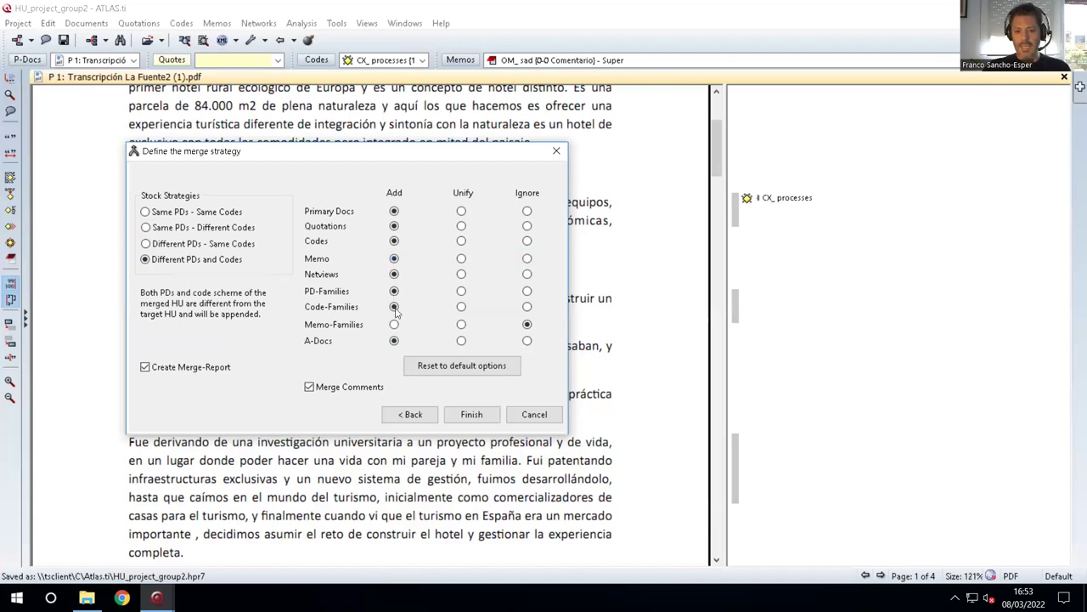
{"action": "left_click", "coordinate": [394, 324]}
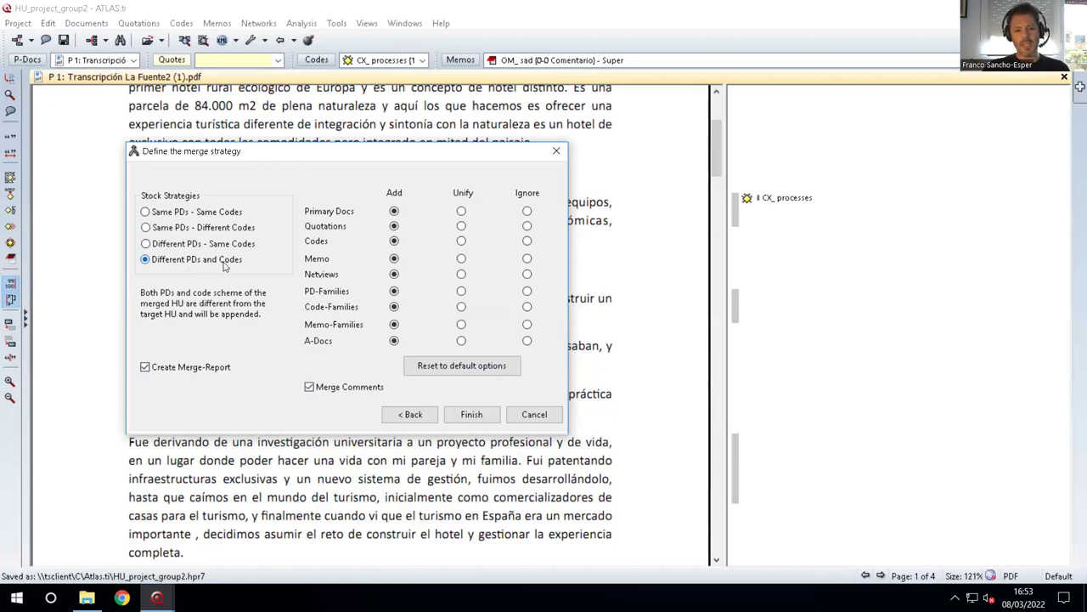
Run the merge, enlarge the merge report window, and check the target unit line.
{"action": "left_click", "coordinate": [472, 415]}
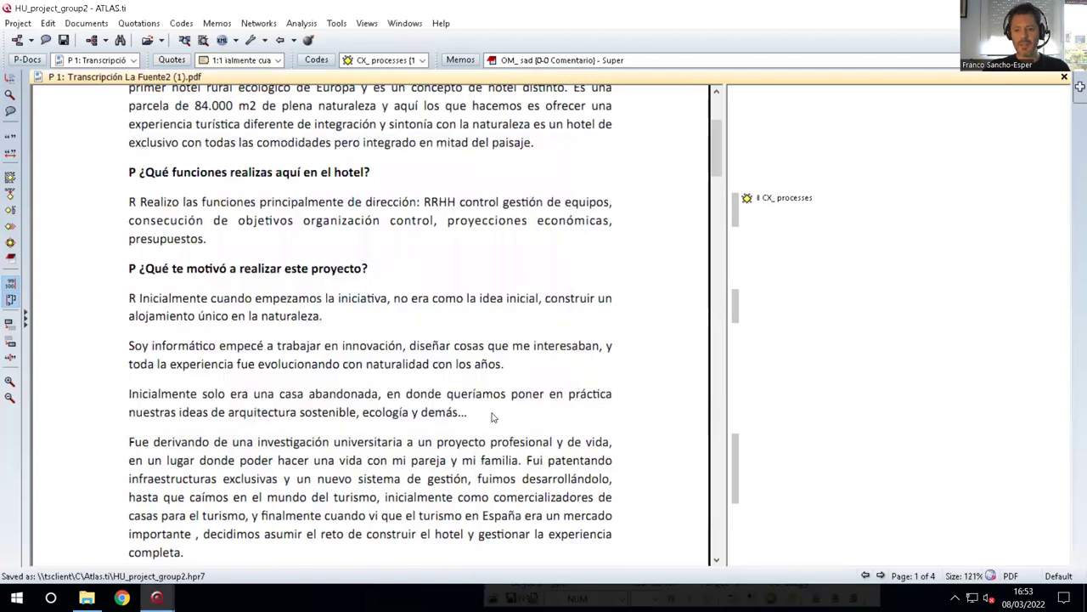
{"action": "left_click_drag", "start_coordinate": [654, 419], "coordinate": [348, 141]}
{"action": "left_click_drag", "start_coordinate": [621, 299], "coordinate": [619, 488]}
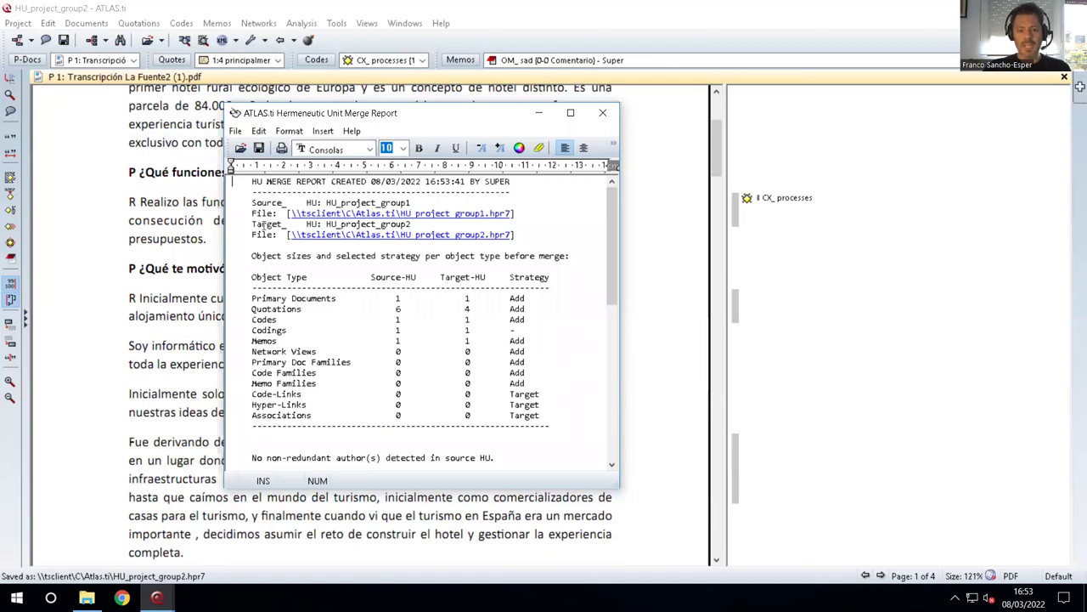
{"action": "left_click_drag", "start_coordinate": [252, 224], "coordinate": [418, 222]}
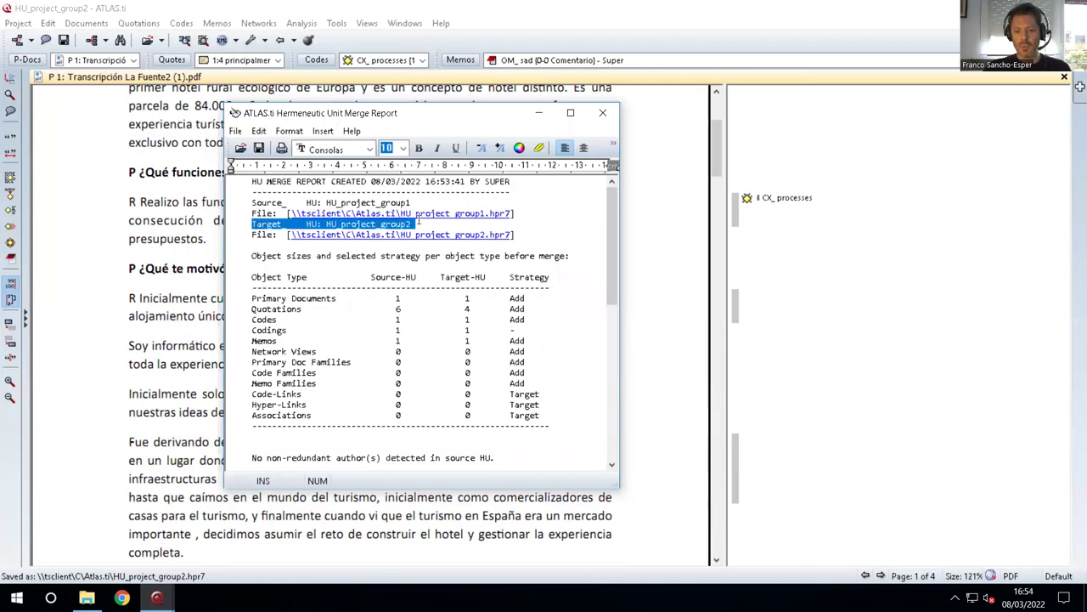
{"action": "left_click", "coordinate": [412, 288]}
Review the report's Primary Documents, Quotations, Codes and Memos counts and strategies.
{"action": "scroll", "coordinate": [324, 276], "scroll_direction": "down", "scroll_amount": 1}
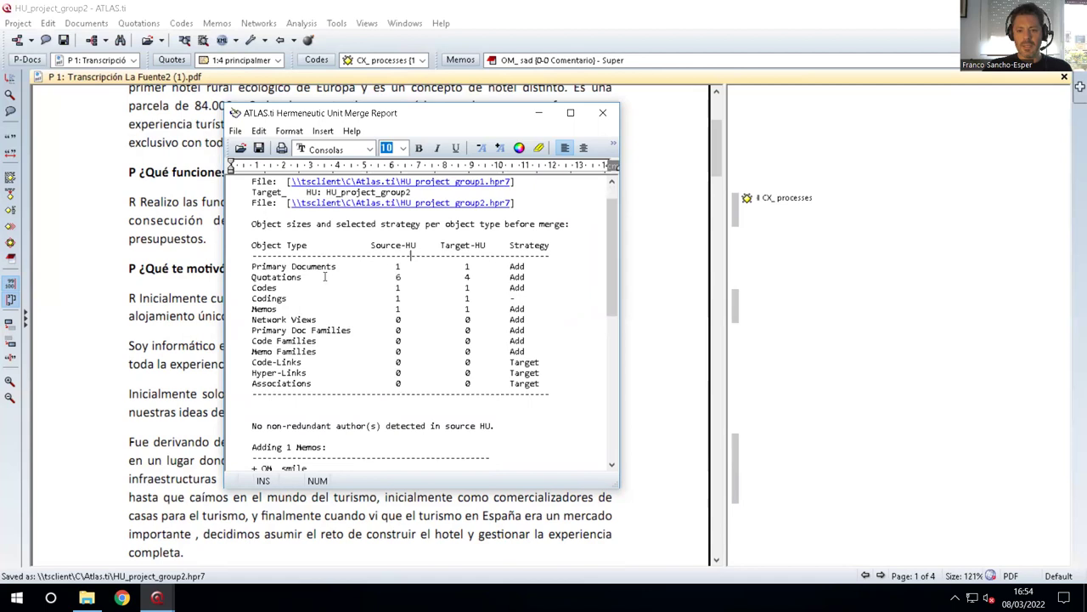
{"action": "left_click_drag", "start_coordinate": [274, 268], "coordinate": [529, 267]}
{"action": "left_click", "coordinate": [393, 266]}
{"action": "key", "text": "Right"}
{"action": "left_click_drag", "start_coordinate": [391, 277], "coordinate": [482, 277]}
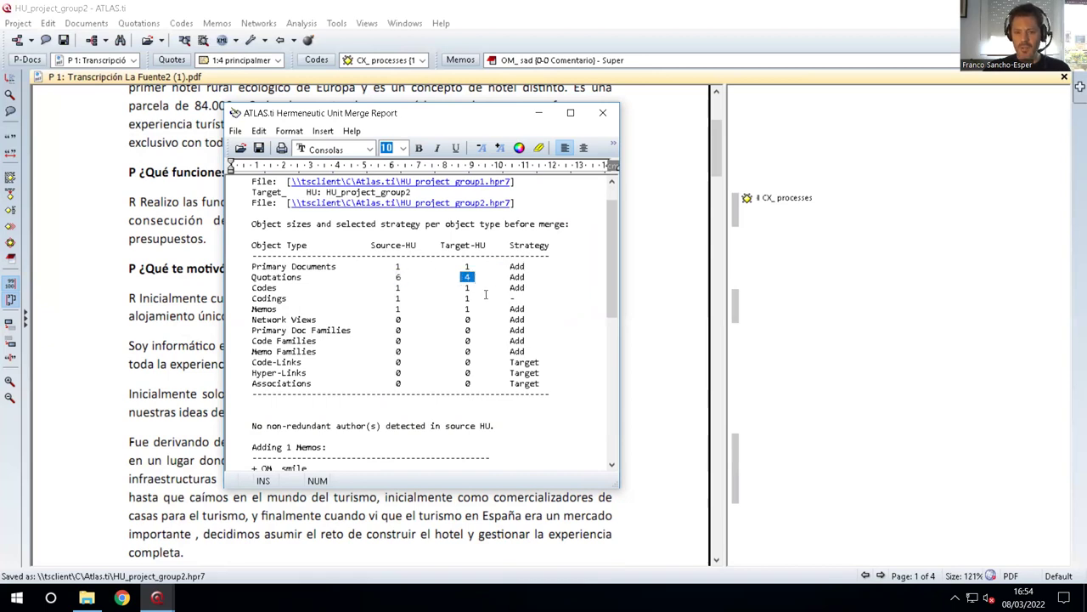
{"action": "left_click_drag", "start_coordinate": [262, 289], "coordinate": [418, 289]}
{"action": "left_click", "coordinate": [469, 288]}
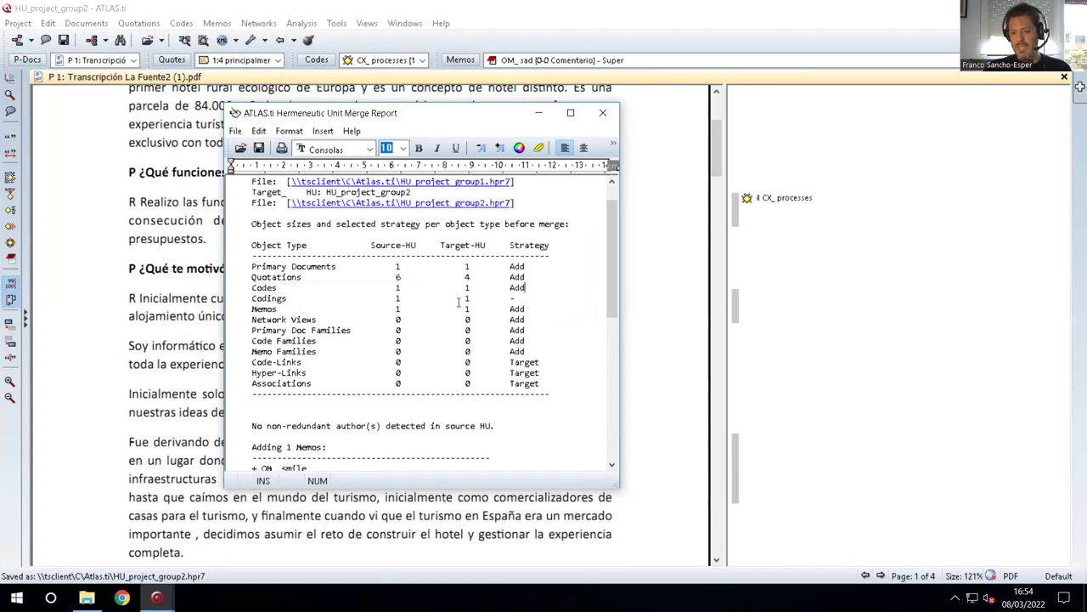
{"action": "scroll", "coordinate": [449, 324], "scroll_direction": "down", "scroll_amount": 1}
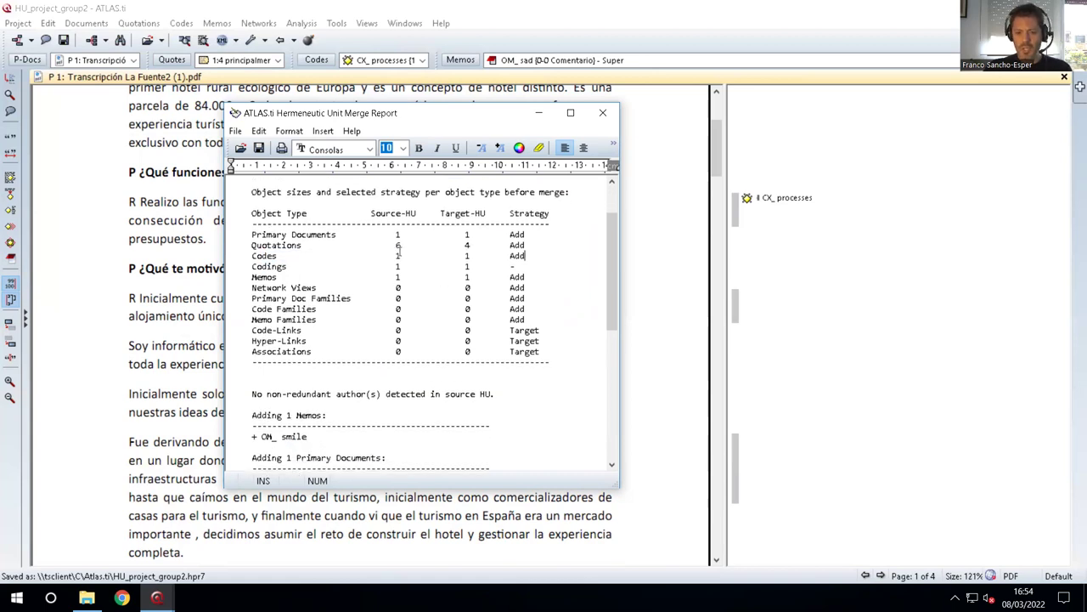
{"action": "left_click_drag", "start_coordinate": [384, 278], "coordinate": [529, 278]}
{"action": "left_click_drag", "start_coordinate": [252, 277], "coordinate": [529, 278]}
{"action": "left_click", "coordinate": [434, 279]}
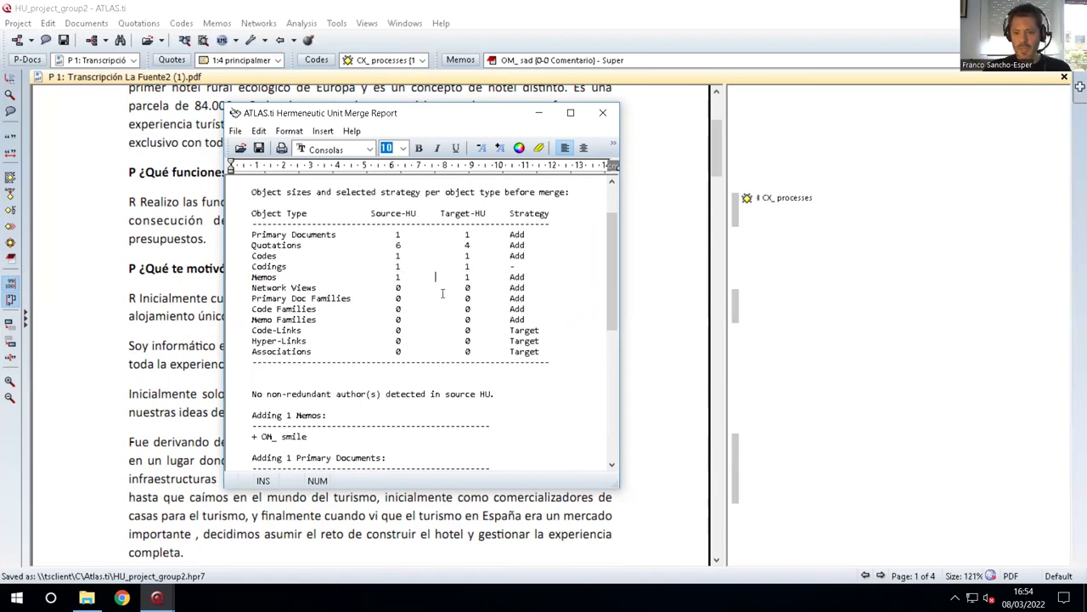
Check the after-merge sizes (2 primary documents, 10 quotations), then close the report.
{"action": "scroll", "coordinate": [398, 308], "scroll_direction": "down", "scroll_amount": 2}
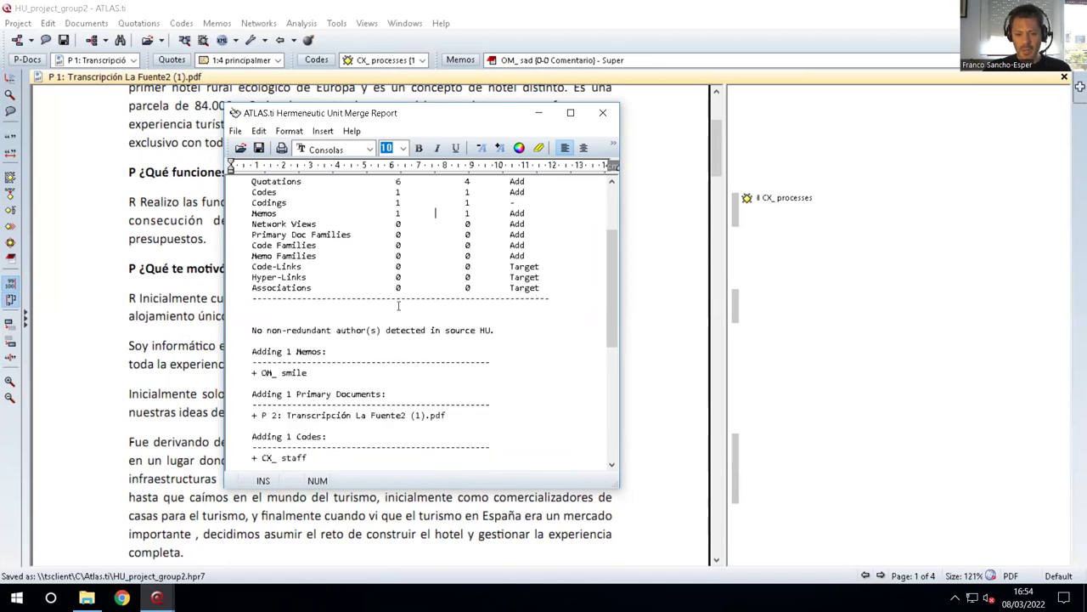
{"action": "scroll", "coordinate": [333, 317], "scroll_direction": "down", "scroll_amount": 2}
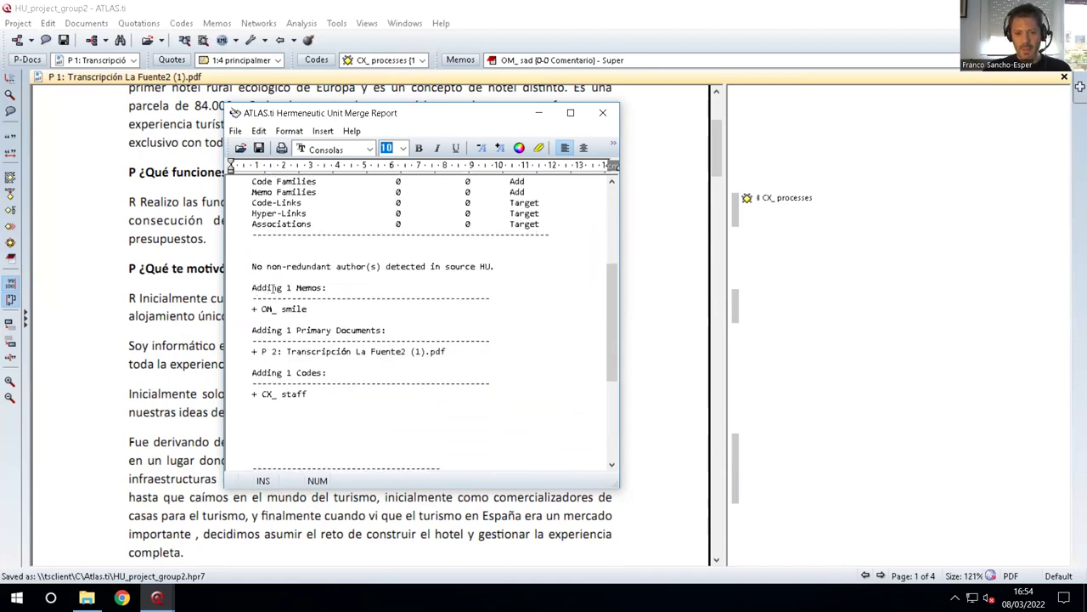
{"action": "scroll", "coordinate": [310, 309], "scroll_direction": "down", "scroll_amount": 6}
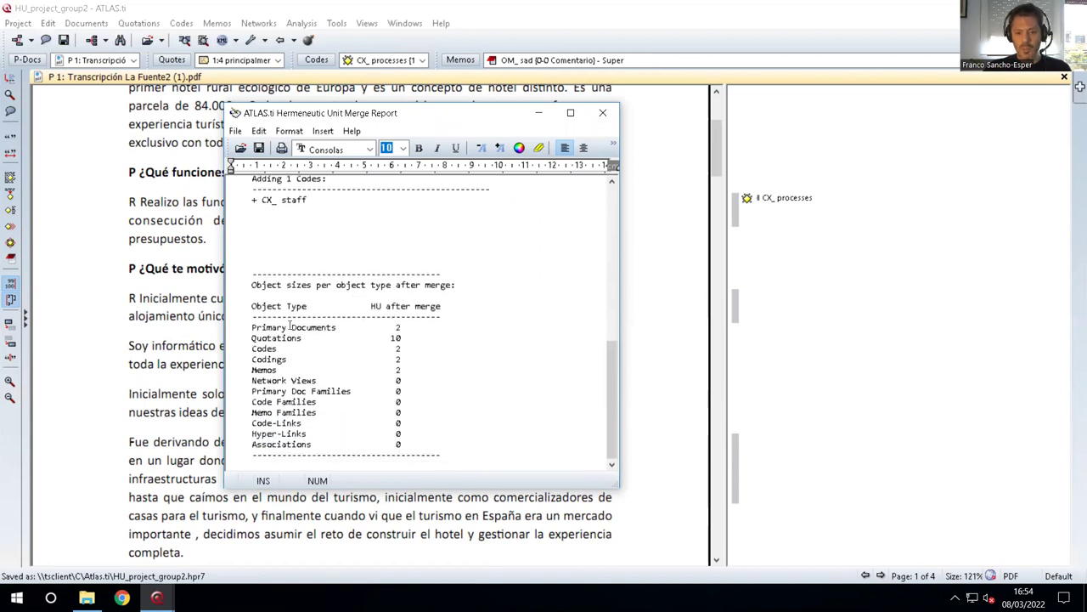
{"action": "left_click_drag", "start_coordinate": [273, 330], "coordinate": [416, 325]}
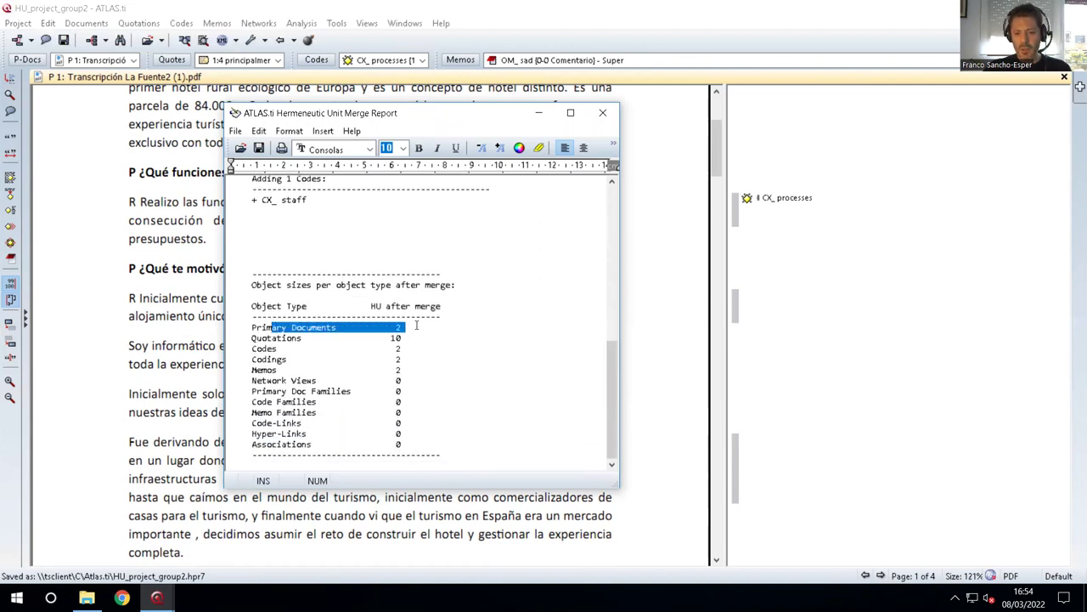
{"action": "left_click_drag", "start_coordinate": [272, 339], "coordinate": [415, 339]}
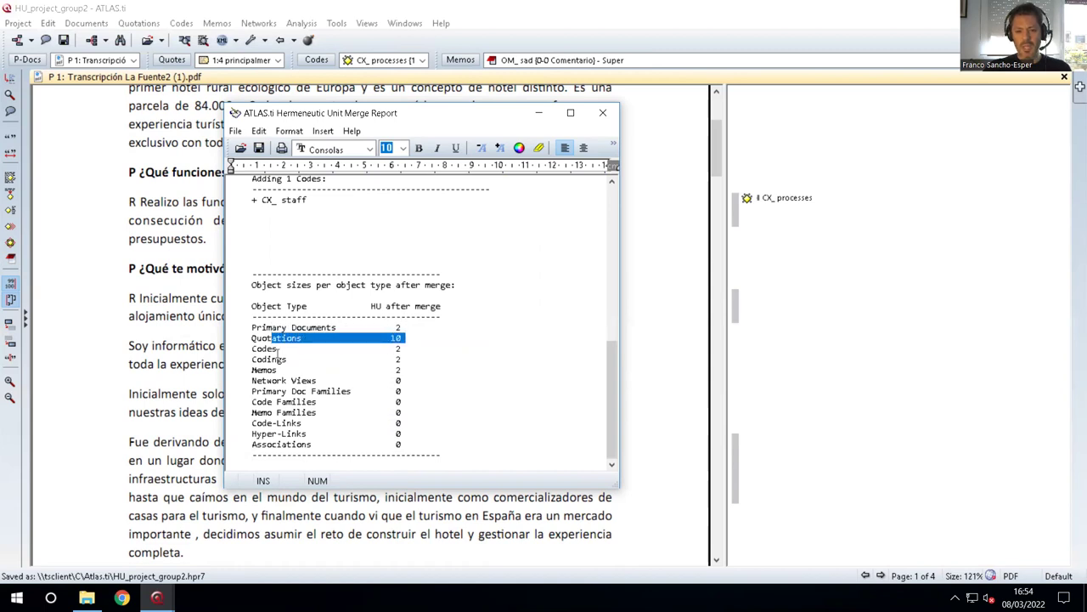
{"action": "left_click_drag", "start_coordinate": [261, 351], "coordinate": [399, 360]}
{"action": "left_click", "coordinate": [323, 394]}
{"action": "left_click_drag", "start_coordinate": [256, 327], "coordinate": [414, 328]}
{"action": "left_click", "coordinate": [414, 329]}
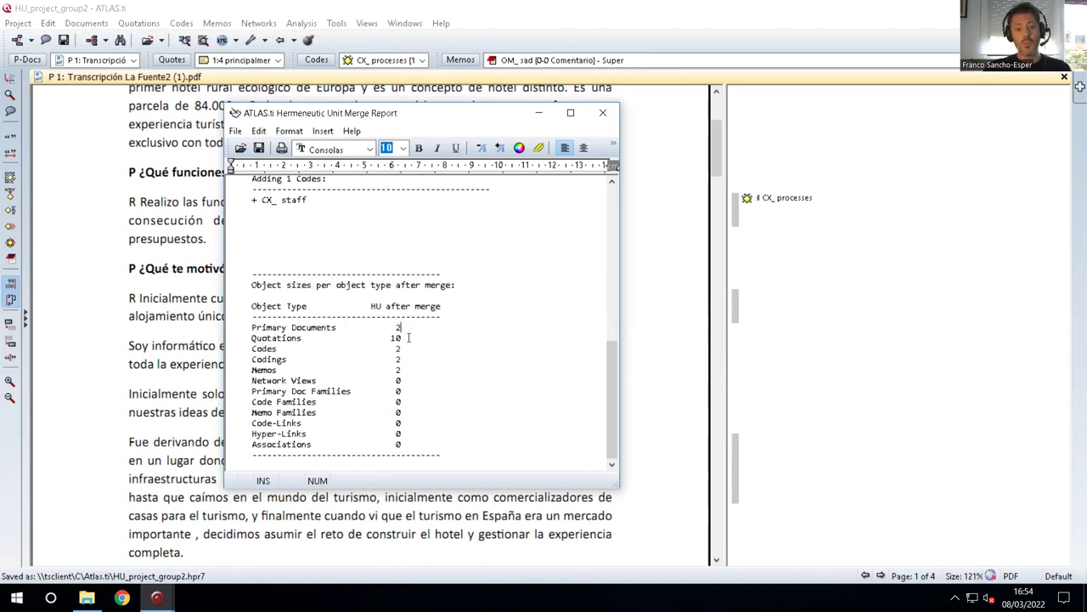
{"action": "scroll", "coordinate": [409, 339], "scroll_direction": "up", "scroll_amount": 6}
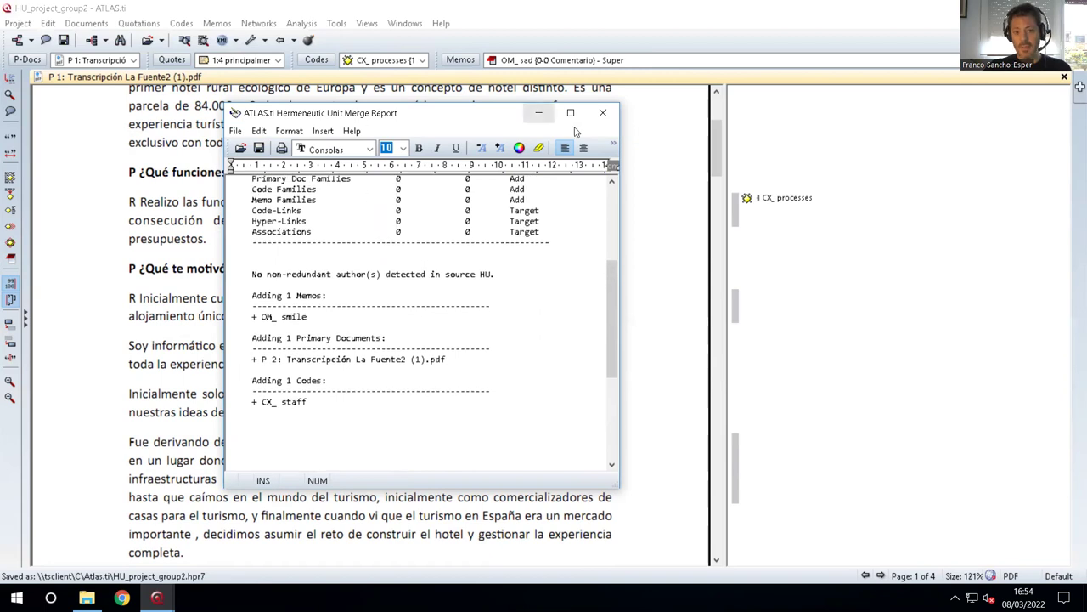
{"action": "left_click", "coordinate": [602, 113]}
Check the primary documents list, then close HU_project_group2, discarding all unsaved merge changes.
{"action": "left_click", "coordinate": [99, 61]}
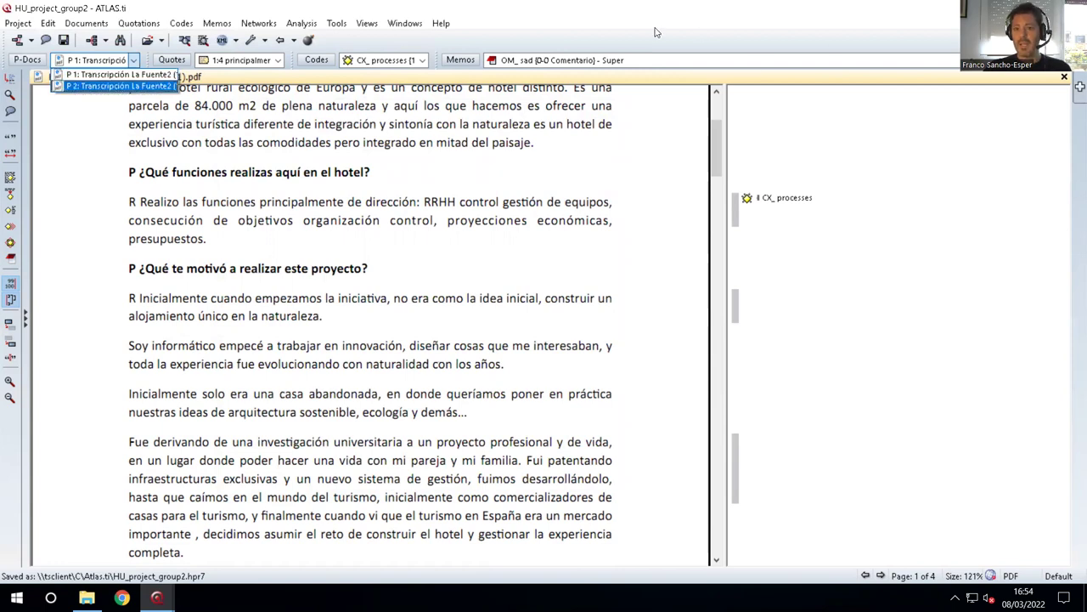
{"action": "key", "text": "Escape"}
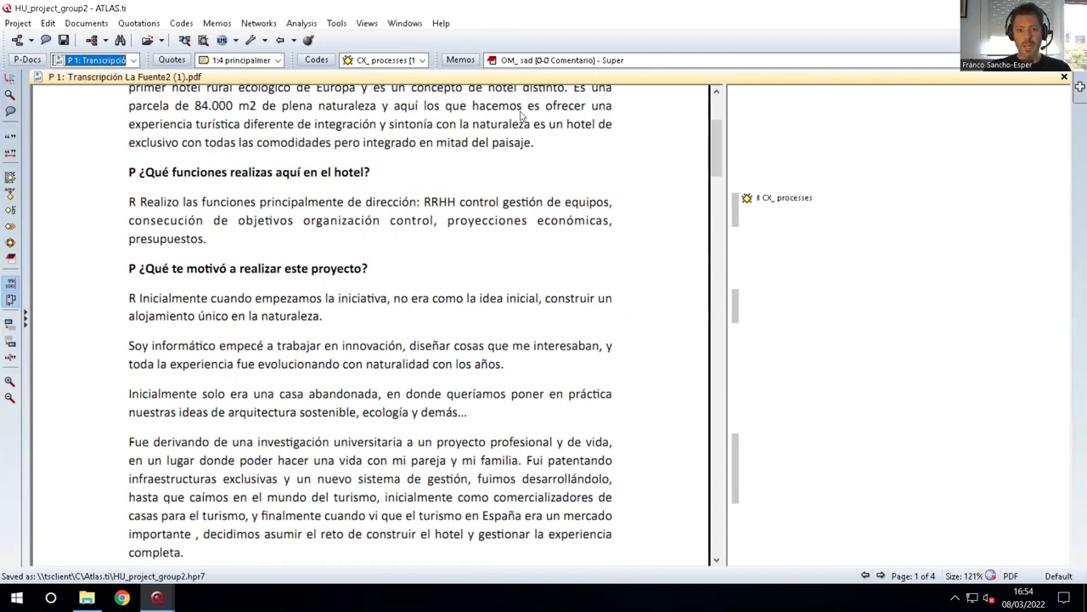
{"action": "key", "text": "alt+F4"}
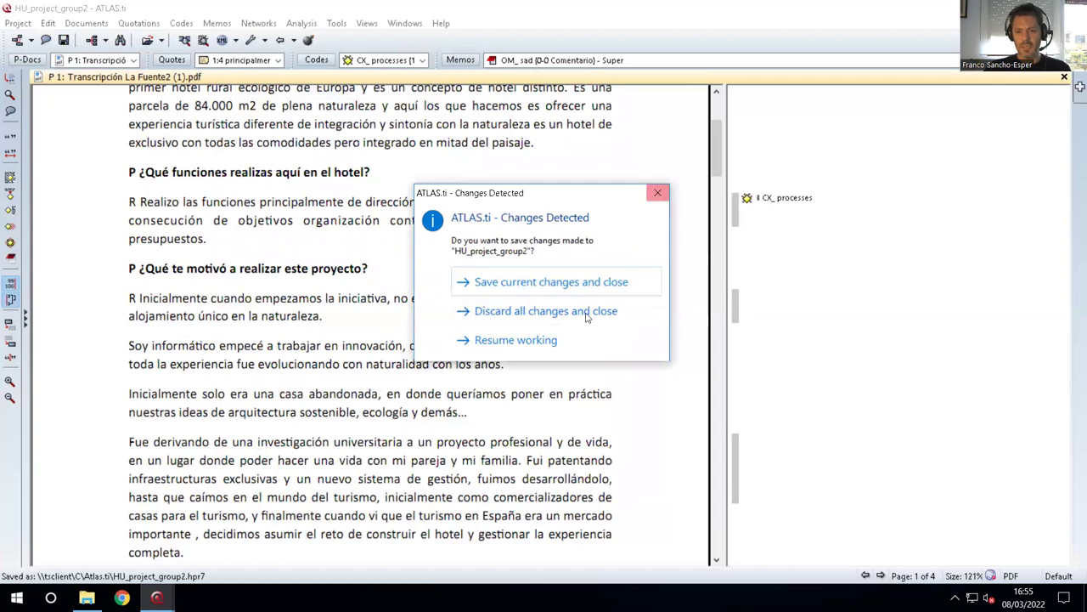
{"action": "left_click", "coordinate": [659, 196]}
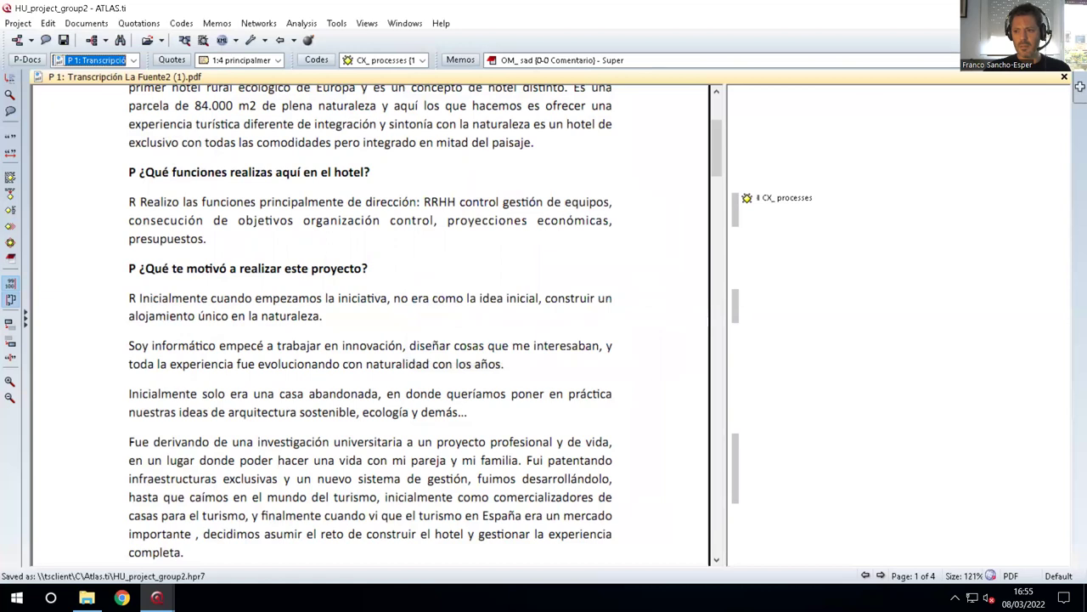
{"action": "left_click", "coordinate": [568, 313]}
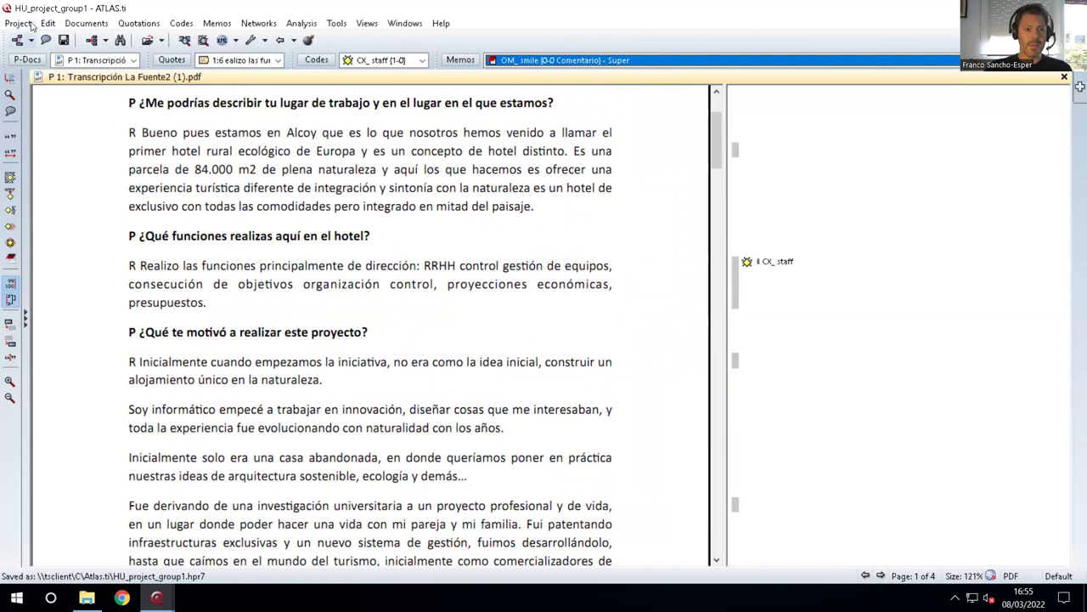
Reopen HU_project_group2.hpr7 from C:\Atlas.ti and start the Merge with HU wizard.
{"action": "left_click", "coordinate": [18, 23]}
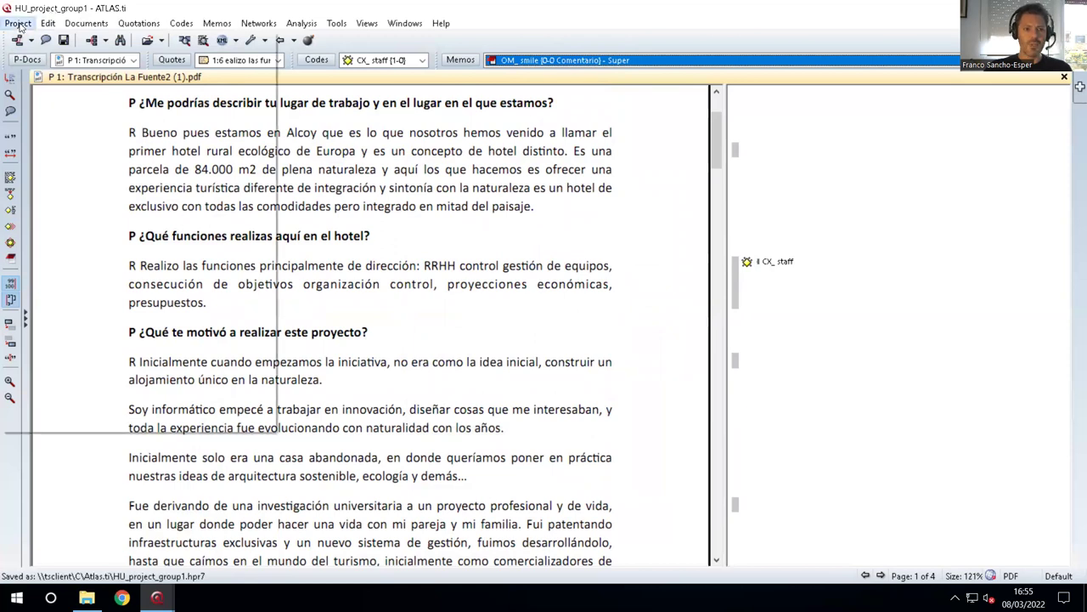
{"action": "left_click", "coordinate": [225, 76]}
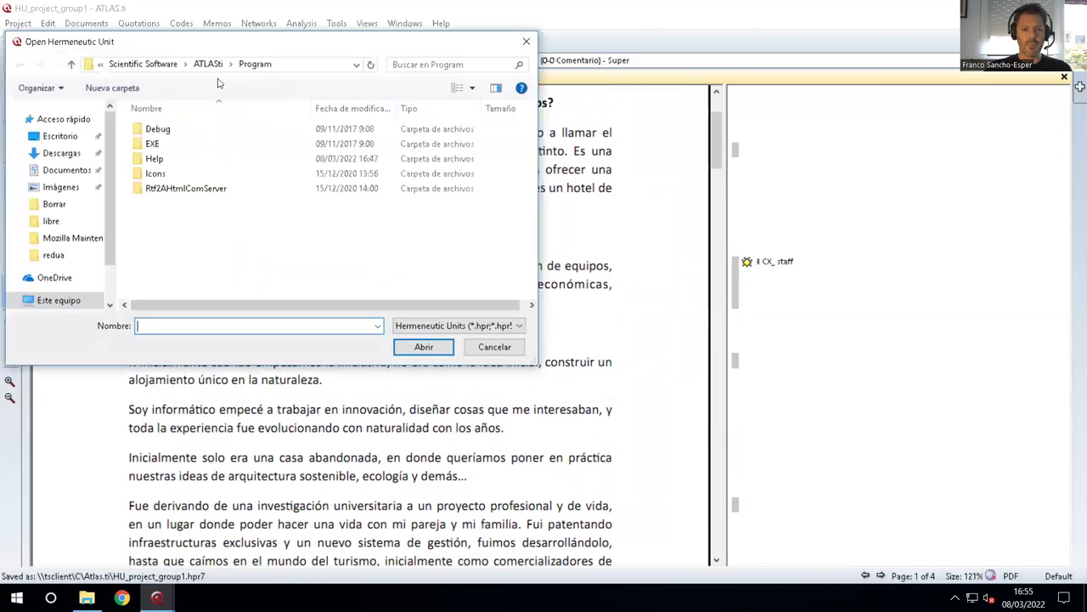
{"action": "left_click", "coordinate": [66, 131]}
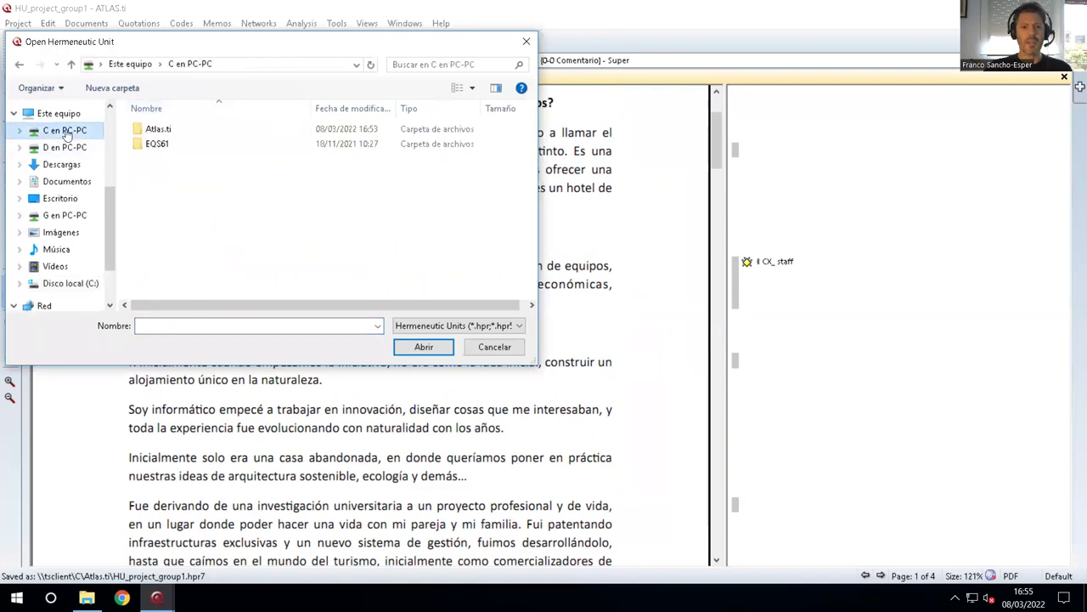
{"action": "double_click", "coordinate": [170, 129]}
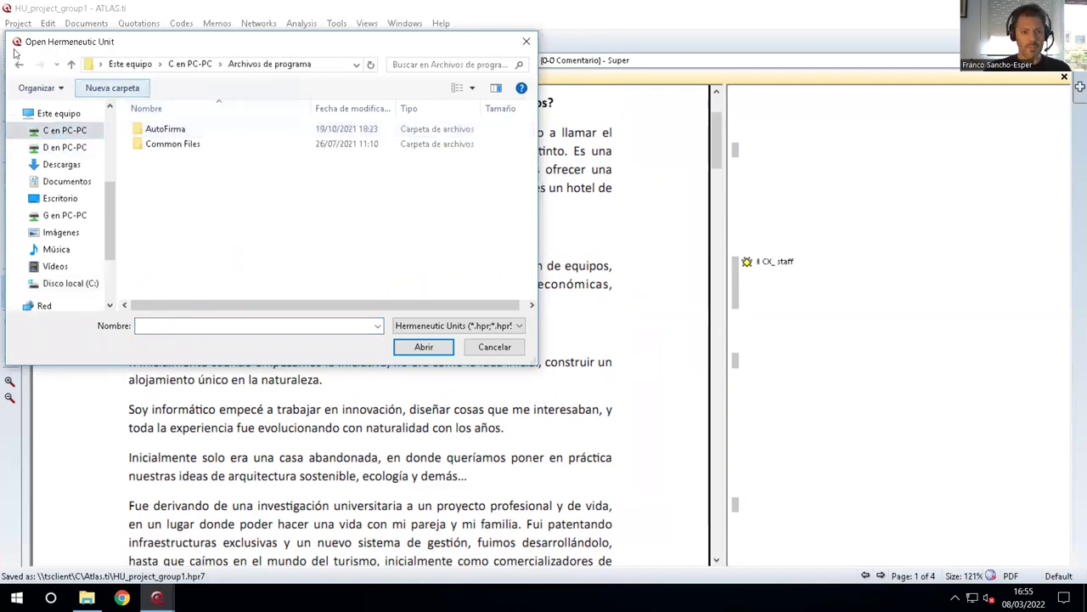
{"action": "key", "text": "BackSpace"}
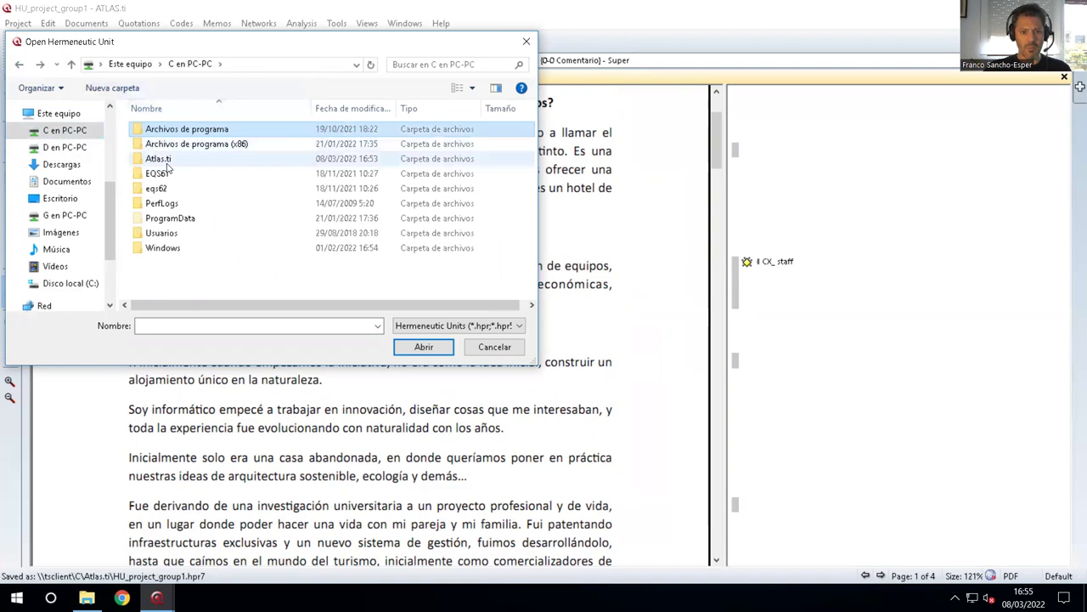
{"action": "left_click", "coordinate": [168, 160]}
{"action": "double_click", "coordinate": [167, 160]}
{"action": "left_click", "coordinate": [187, 146]}
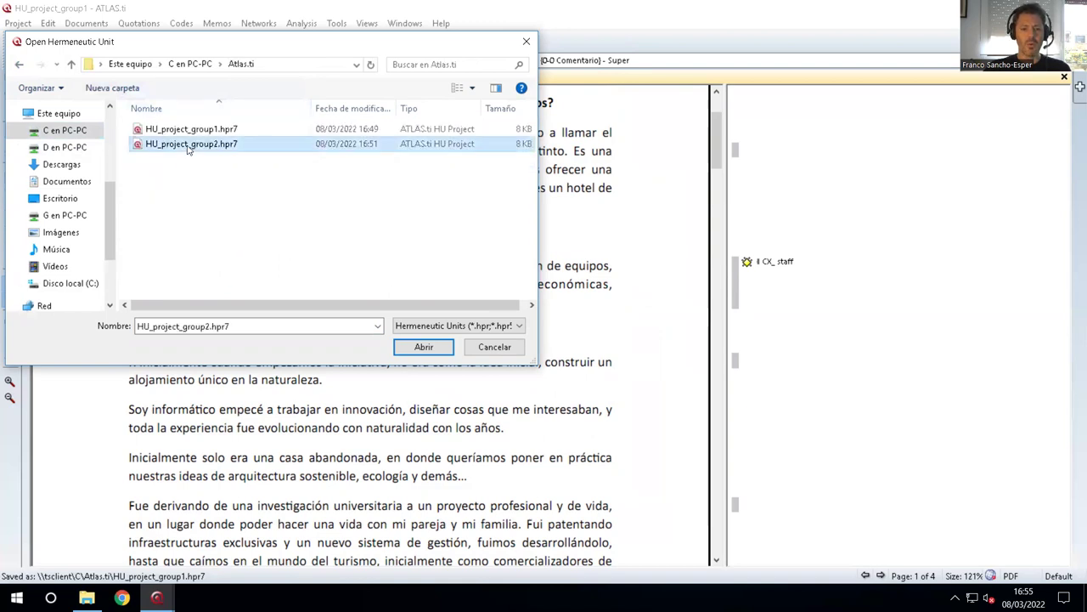
{"action": "left_click", "coordinate": [423, 347]}
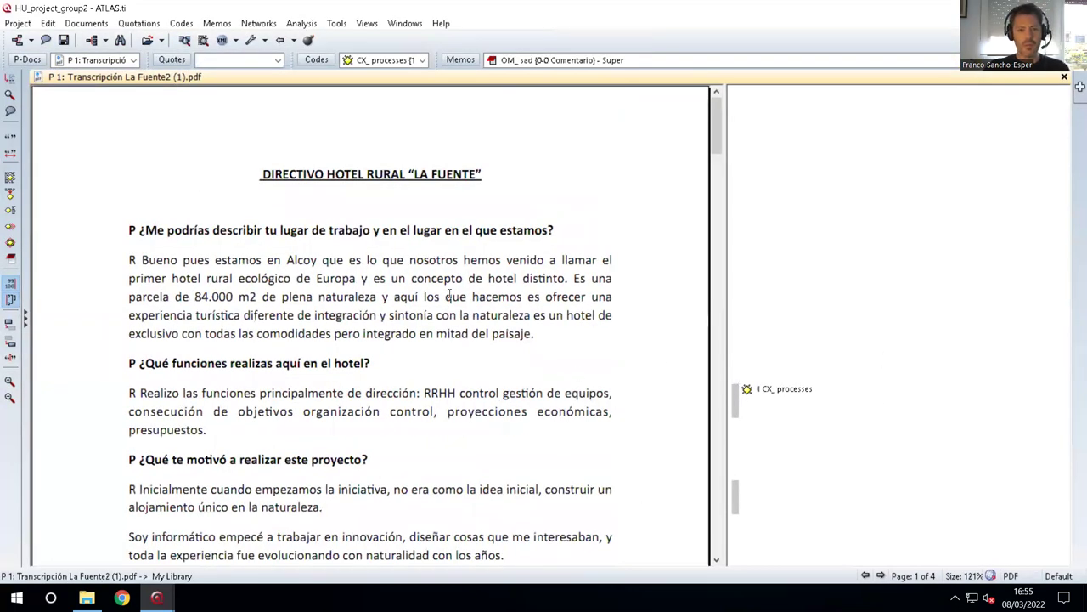
{"action": "left_click", "coordinate": [18, 22]}
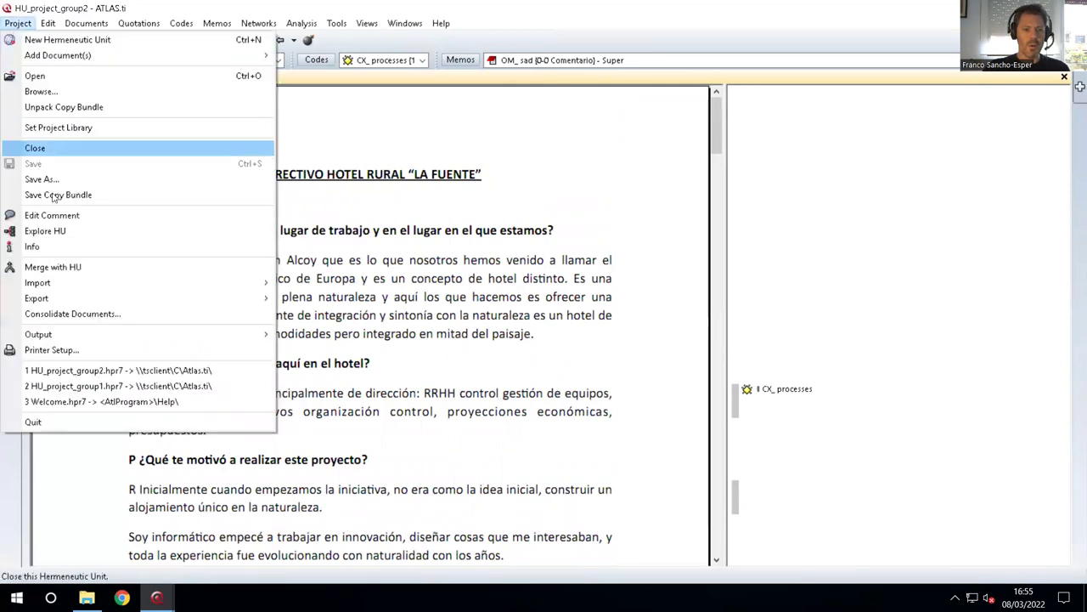
{"action": "left_click", "coordinate": [52, 268]}
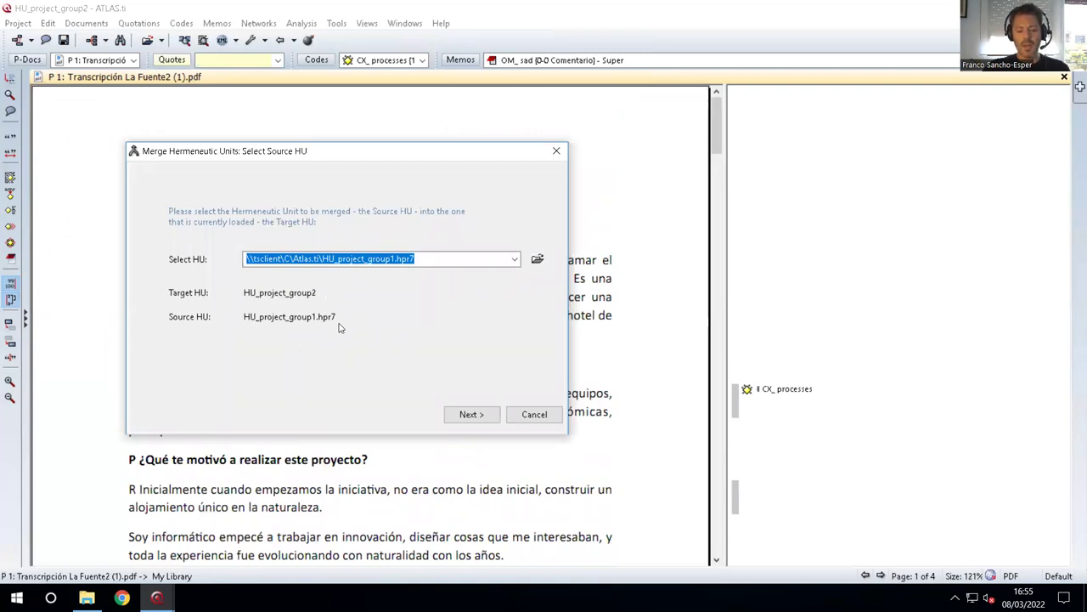
Accept HU_project_group1.hpr7 as source and apply the Same PDs - Same Codes preset.
{"action": "left_click", "coordinate": [480, 421]}
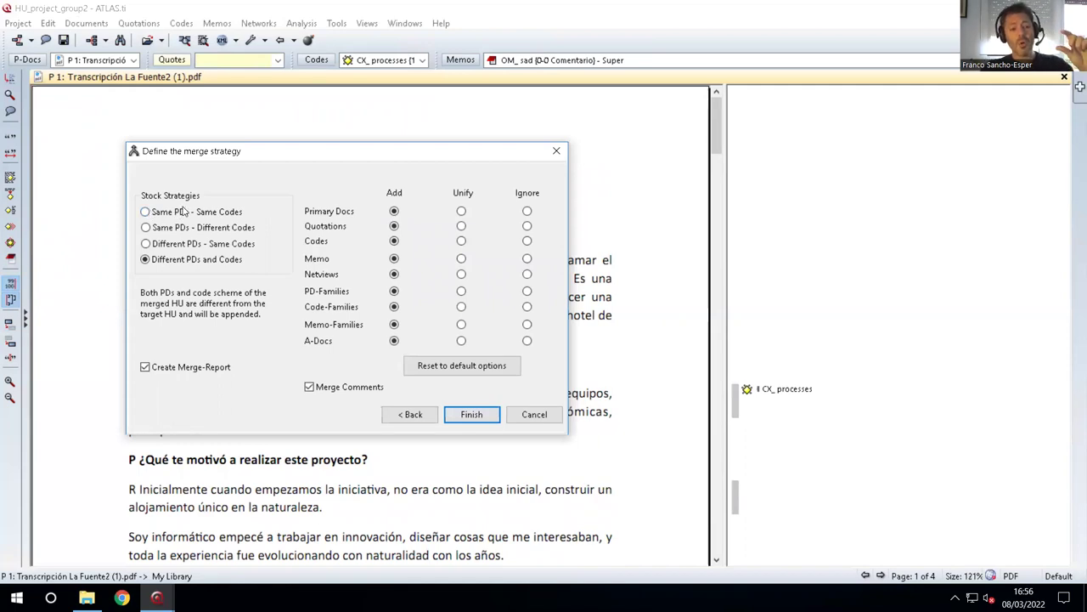
{"action": "left_click", "coordinate": [146, 212]}
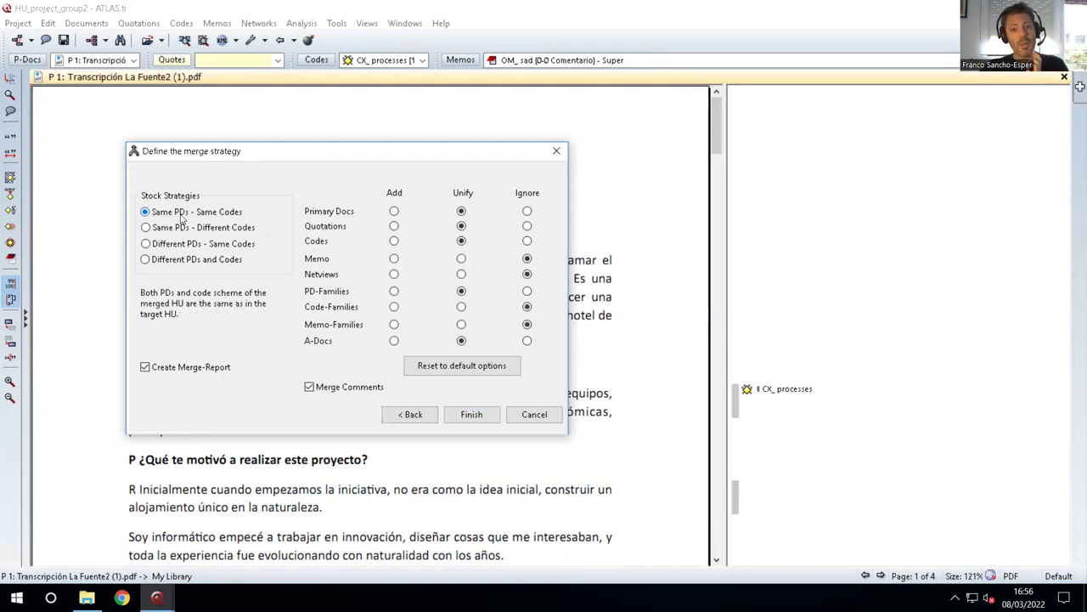
{"action": "left_click", "coordinate": [146, 227]}
{"action": "left_click", "coordinate": [146, 212]}
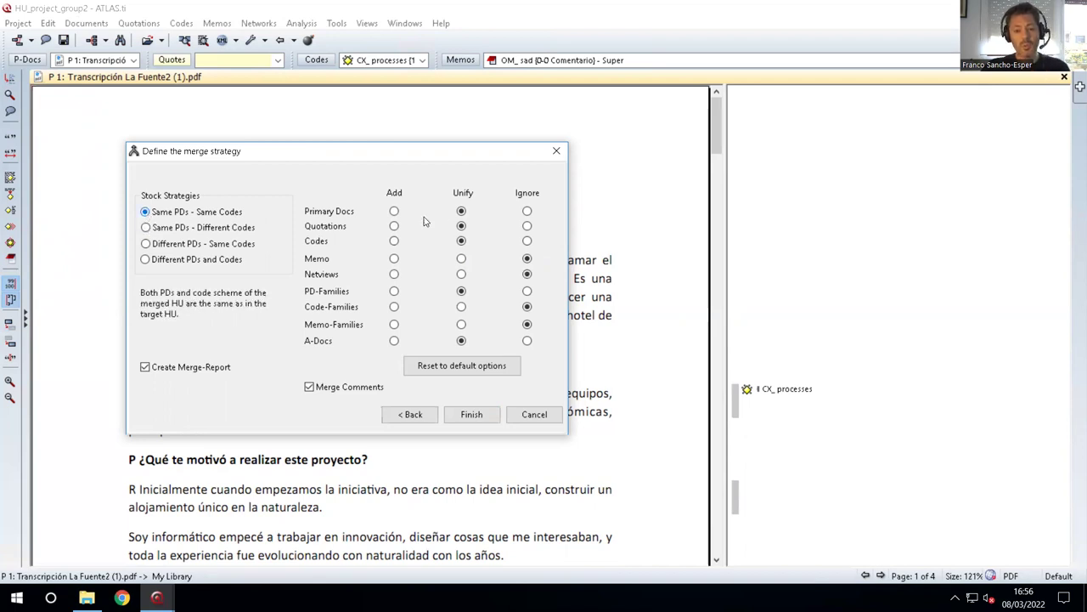
Set all nine object types, Primary Docs through A-Docs, to Add.
{"action": "left_click", "coordinate": [394, 211]}
{"action": "left_click", "coordinate": [394, 226]}
{"action": "left_click", "coordinate": [394, 240]}
{"action": "left_click", "coordinate": [394, 258]}
{"action": "left_click", "coordinate": [394, 275]}
{"action": "left_click", "coordinate": [395, 291]}
{"action": "left_click", "coordinate": [394, 307]}
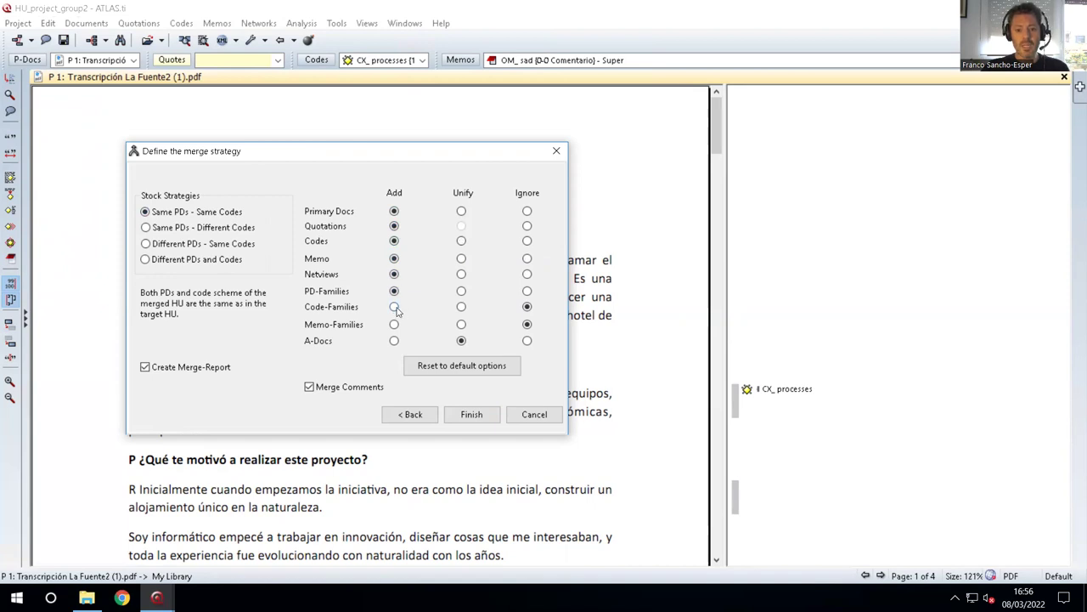
{"action": "left_click", "coordinate": [394, 324]}
{"action": "left_click", "coordinate": [395, 341]}
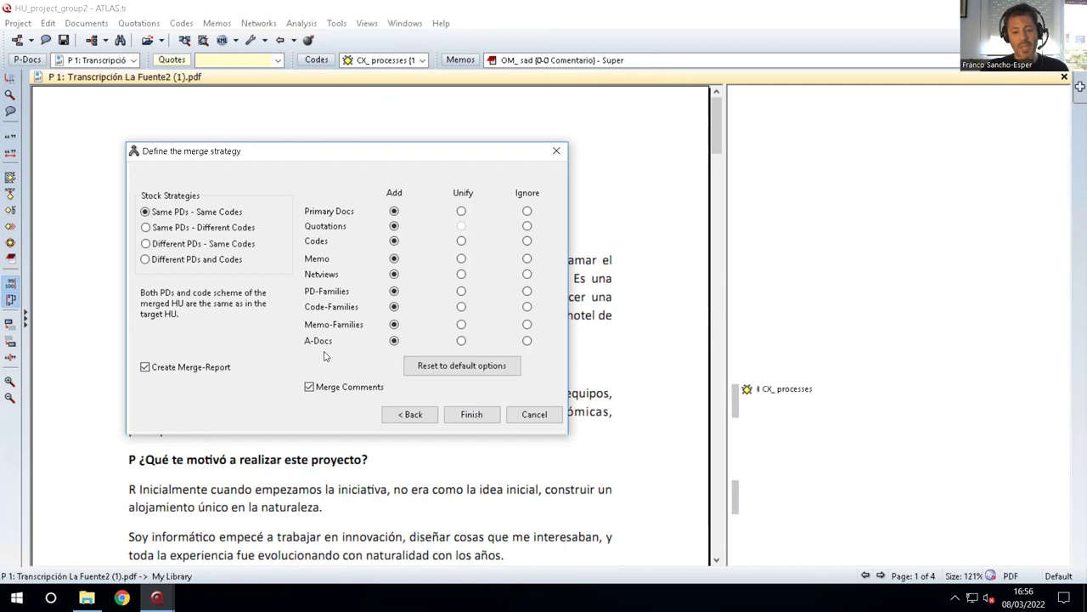
Rerun the merge and scroll through the report's before-merge tables.
{"action": "left_click", "coordinate": [486, 416]}
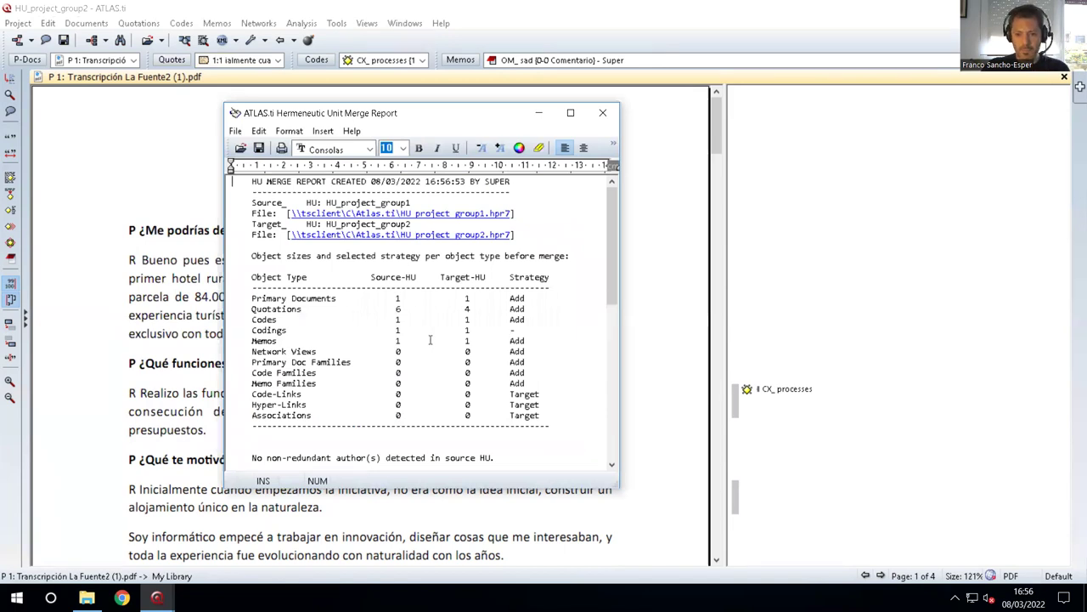
{"action": "triple_click", "coordinate": [392, 281]}
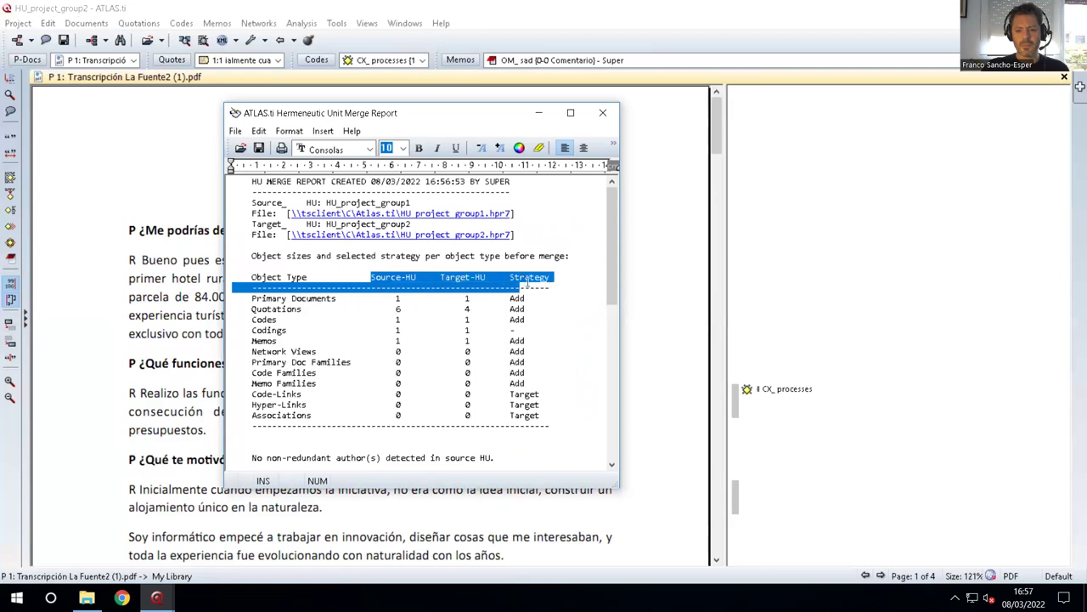
{"action": "left_click", "coordinate": [456, 280]}
{"action": "scroll", "coordinate": [456, 290], "scroll_direction": "down", "scroll_amount": 10}
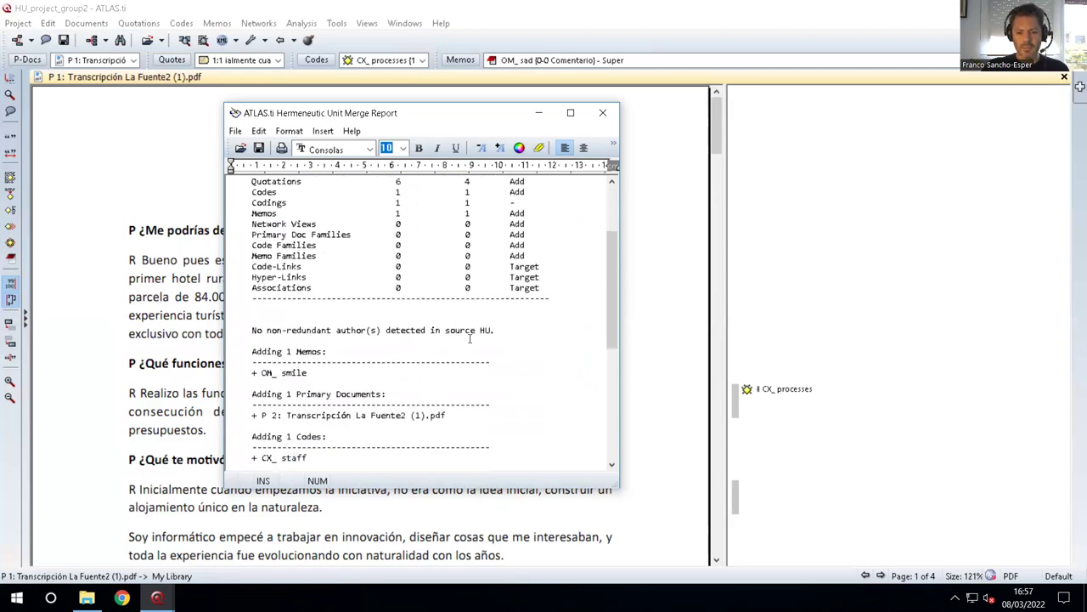
{"action": "scroll", "coordinate": [467, 341], "scroll_direction": "up", "scroll_amount": 10}
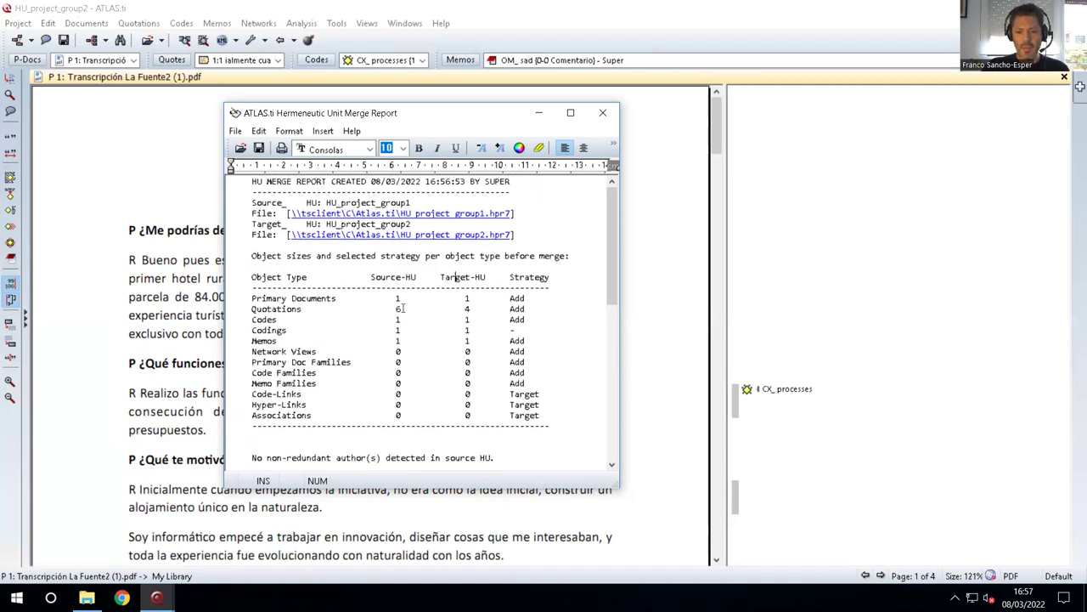
{"action": "left_click_drag", "start_coordinate": [515, 309], "coordinate": [526, 387]}
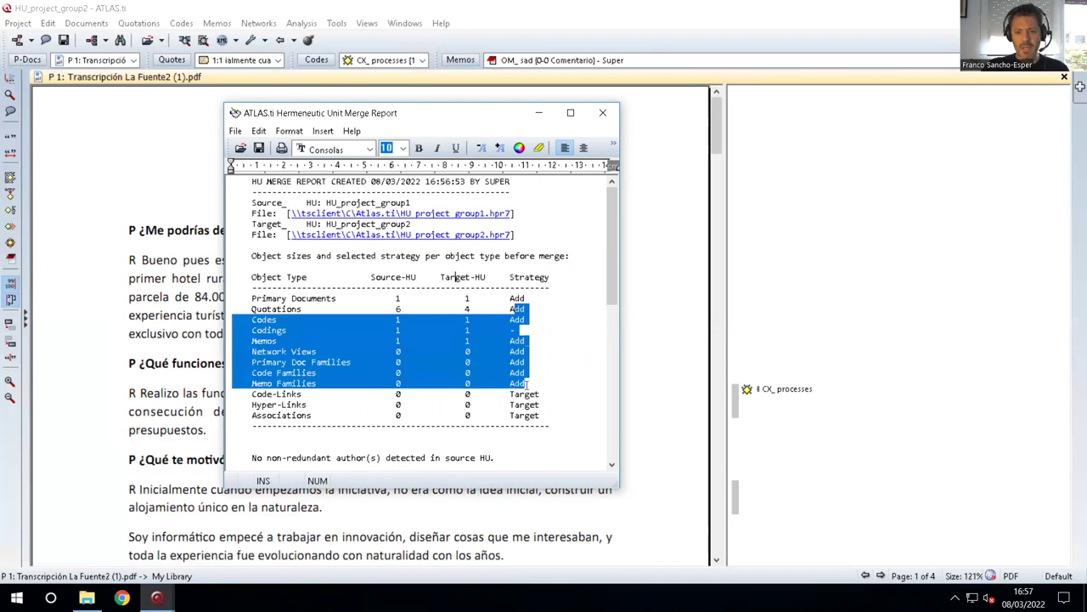
{"action": "scroll", "coordinate": [526, 384], "scroll_direction": "down", "scroll_amount": 4}
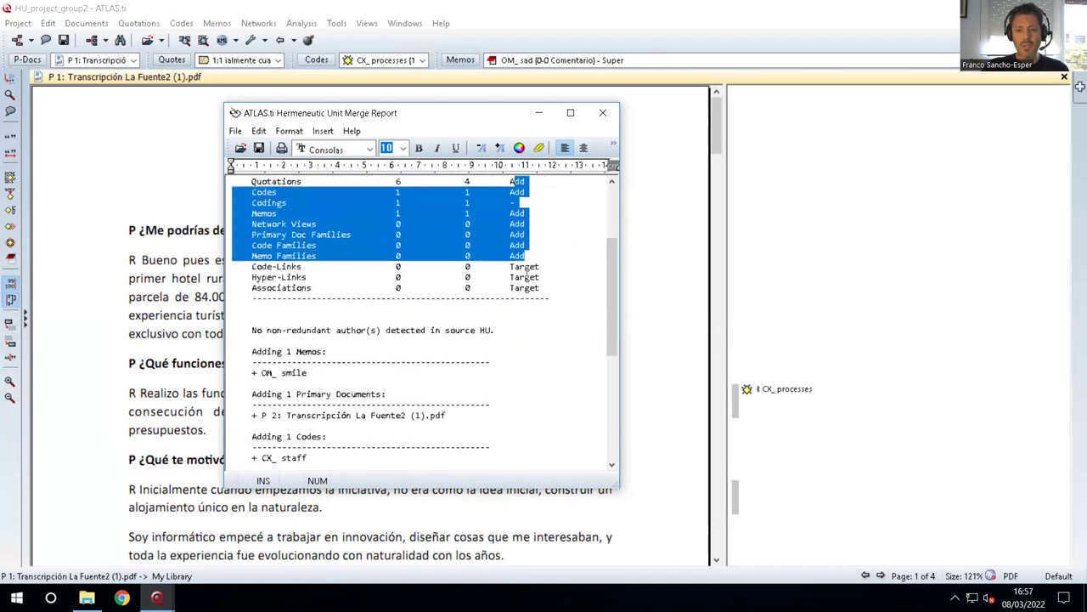
{"action": "scroll", "coordinate": [511, 260], "scroll_direction": "up", "scroll_amount": 2}
{"action": "left_click", "coordinate": [481, 276]}
Highlight the Quotations (6 and 4), Codes and Memos counts of both units.
{"action": "left_click_drag", "start_coordinate": [399, 244], "coordinate": [474, 244]}
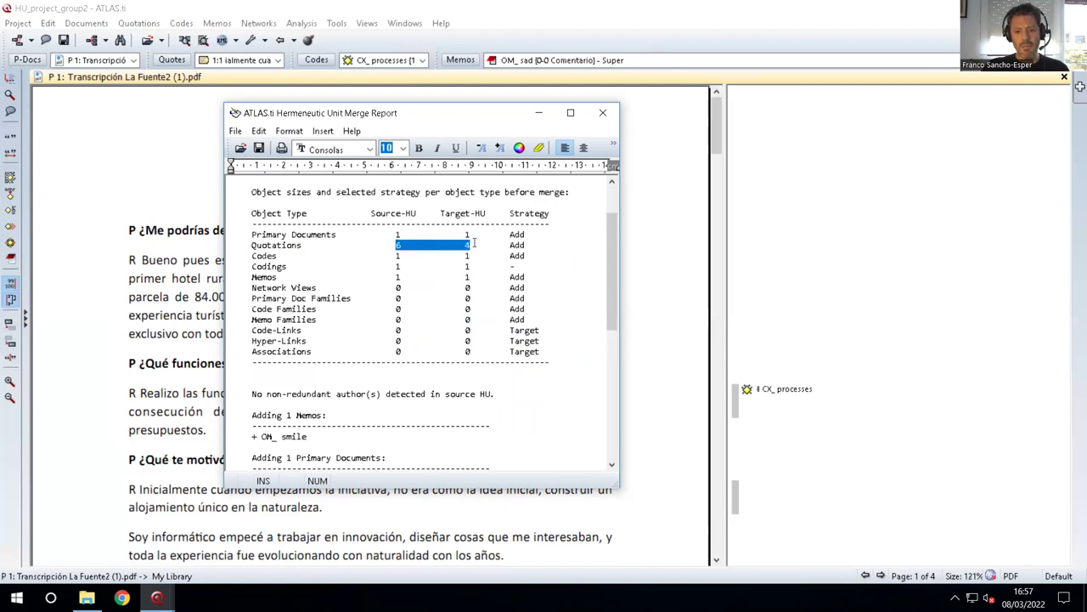
{"action": "left_click_drag", "start_coordinate": [397, 256], "coordinate": [481, 253]}
{"action": "left_click_drag", "start_coordinate": [393, 276], "coordinate": [485, 274]}
{"action": "scroll", "coordinate": [502, 276], "scroll_direction": "down", "scroll_amount": 10}
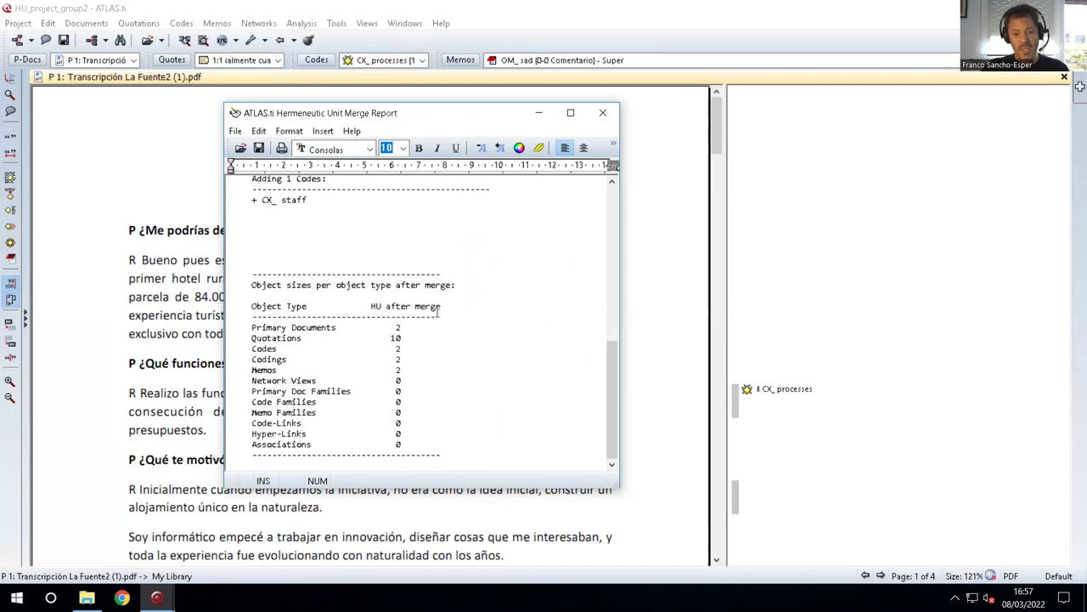
Highlight the merged totals: 10 quotations, 2 codes, 2 codings, 0 network views; close the report.
{"action": "left_click_drag", "start_coordinate": [297, 340], "coordinate": [410, 340]}
{"action": "left_click_drag", "start_coordinate": [282, 350], "coordinate": [422, 352]}
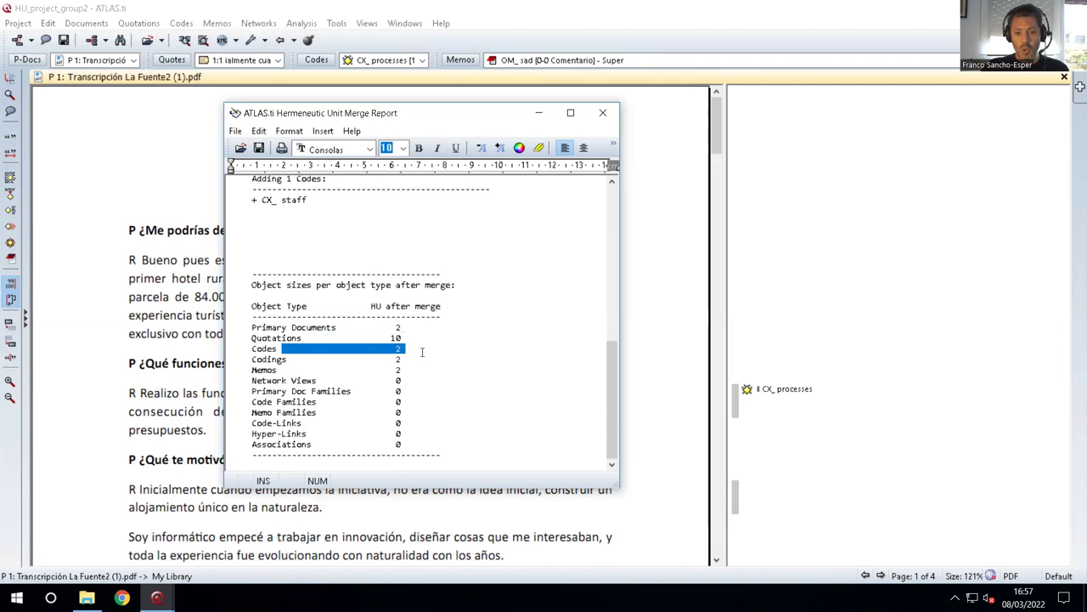
{"action": "left_click_drag", "start_coordinate": [271, 360], "coordinate": [431, 361]}
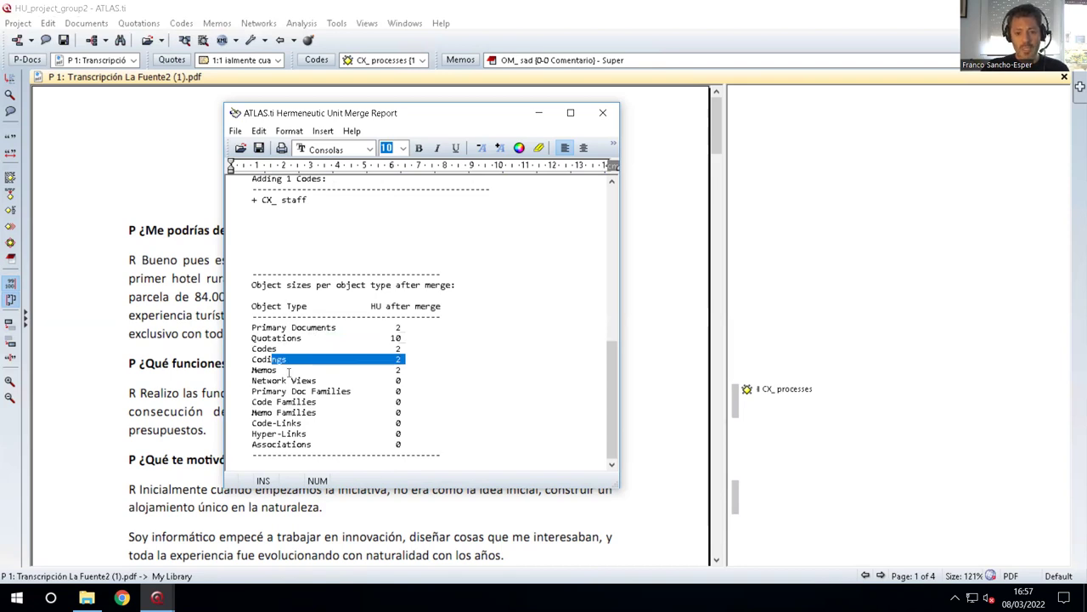
{"action": "left_click_drag", "start_coordinate": [267, 380], "coordinate": [432, 378]}
{"action": "scroll", "coordinate": [420, 388], "scroll_direction": "up", "scroll_amount": 10}
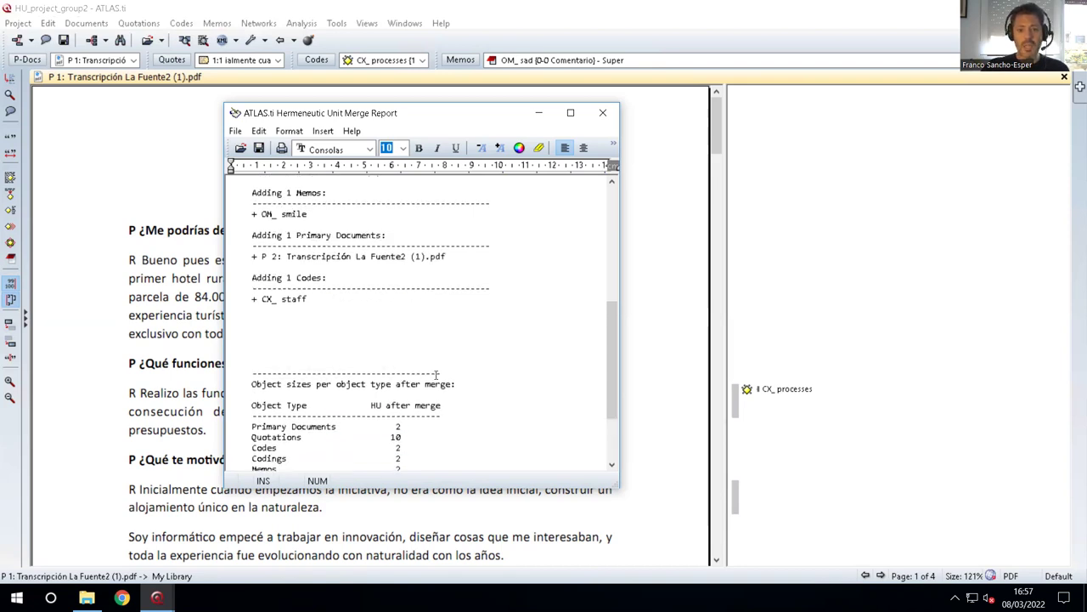
{"action": "left_click", "coordinate": [603, 114]}
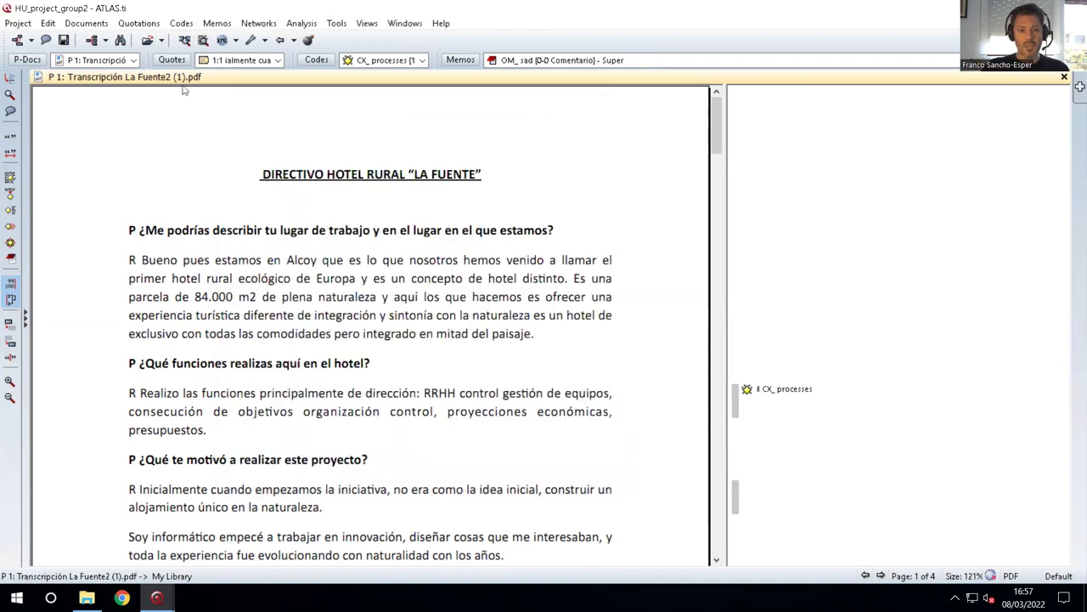
{"action": "left_click", "coordinate": [125, 62]}
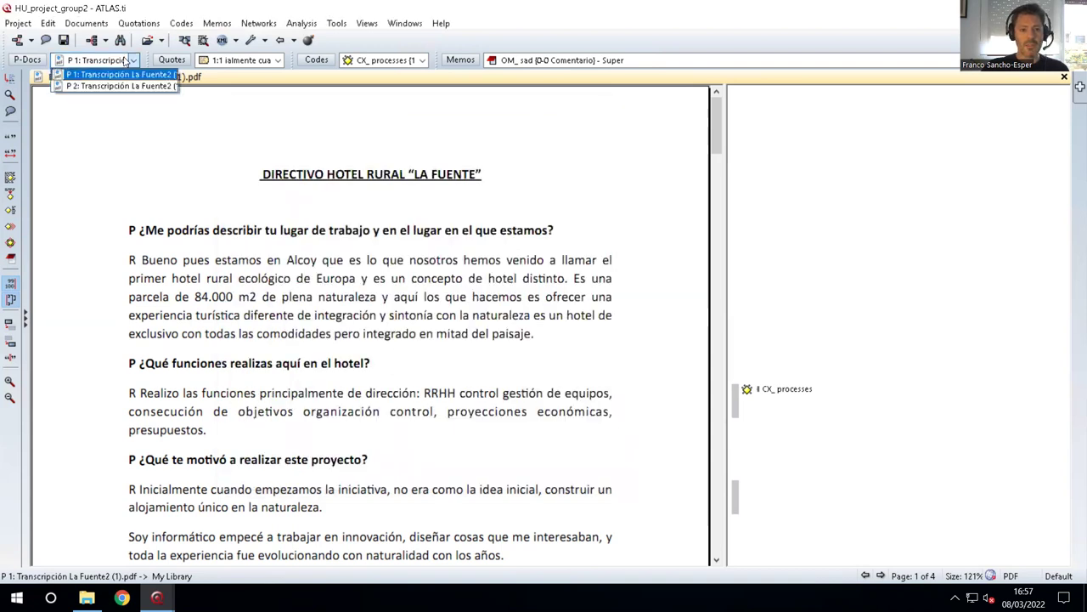
{"action": "left_click", "coordinate": [123, 86]}
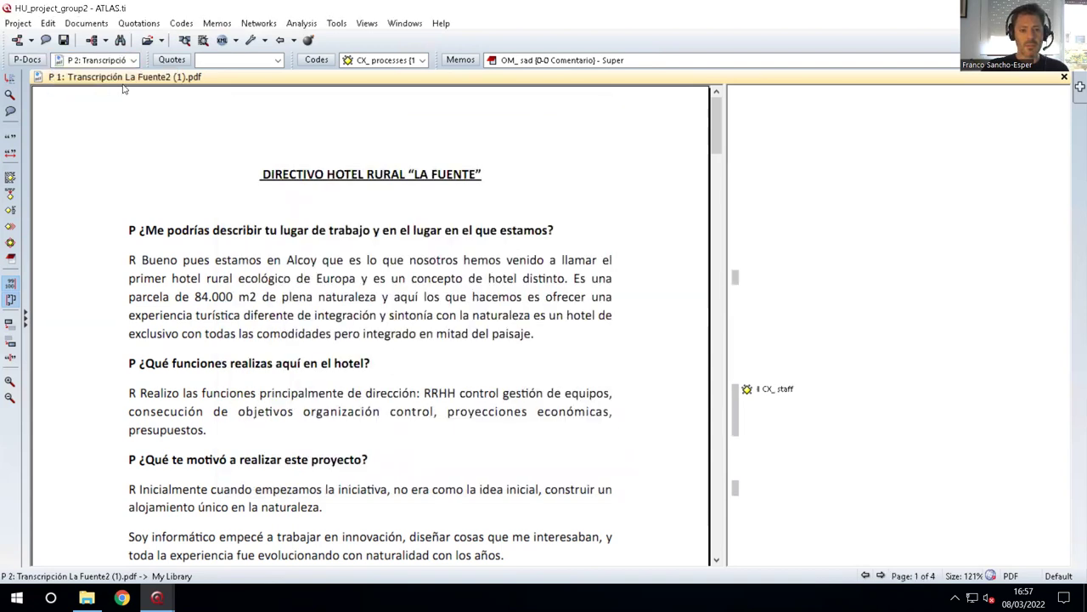
{"action": "left_click", "coordinate": [119, 61]}
{"action": "left_click", "coordinate": [115, 75]}
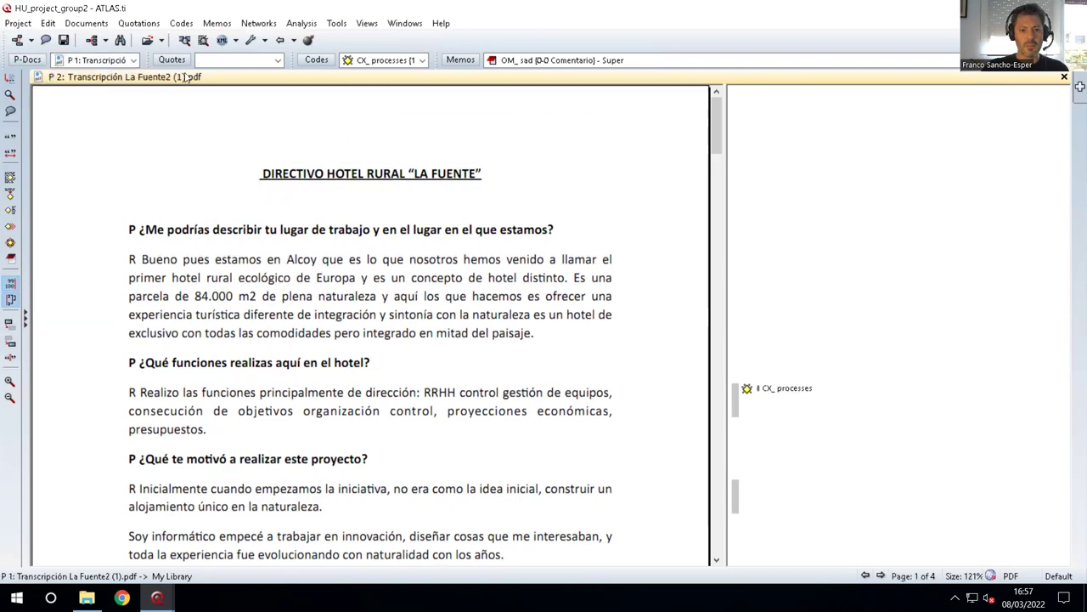
{"action": "left_click", "coordinate": [278, 60]}
{"action": "left_click", "coordinate": [383, 63]}
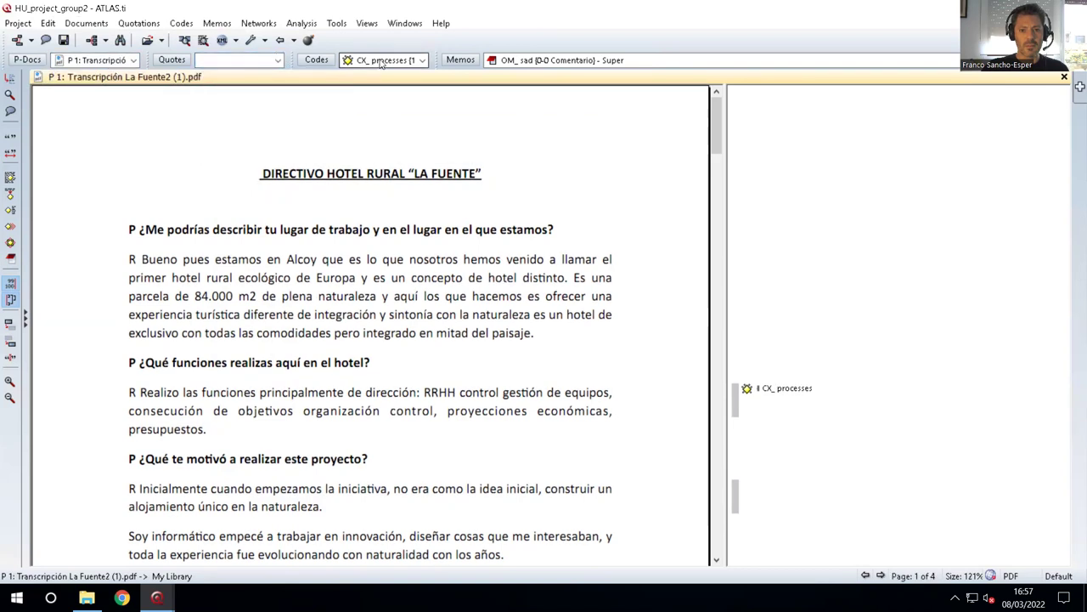
{"action": "left_click", "coordinate": [389, 62]}
{"action": "left_click", "coordinate": [537, 63]}
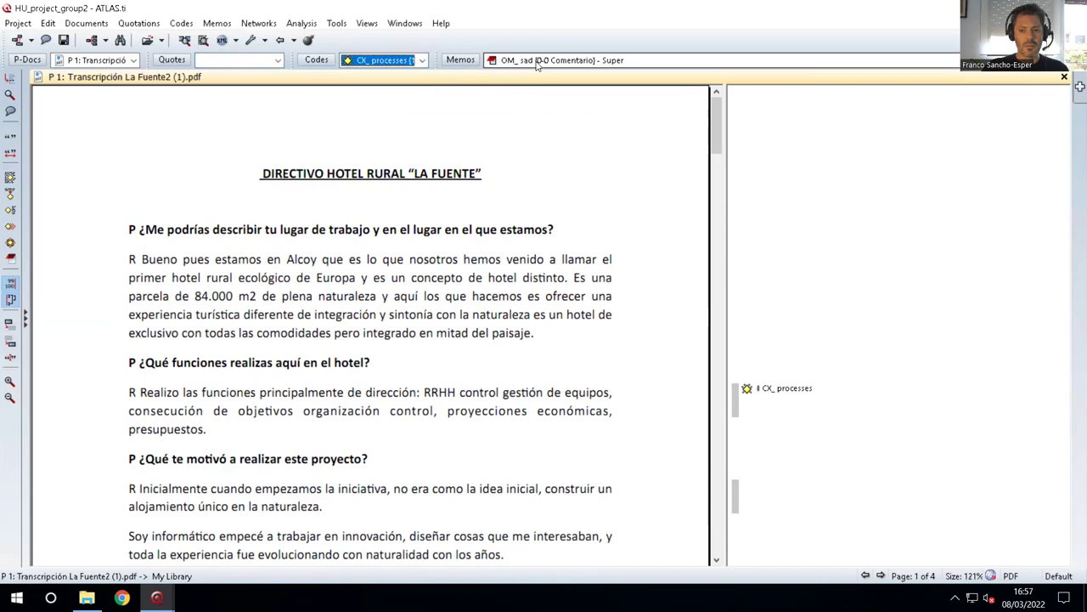
{"action": "left_click", "coordinate": [537, 63]}
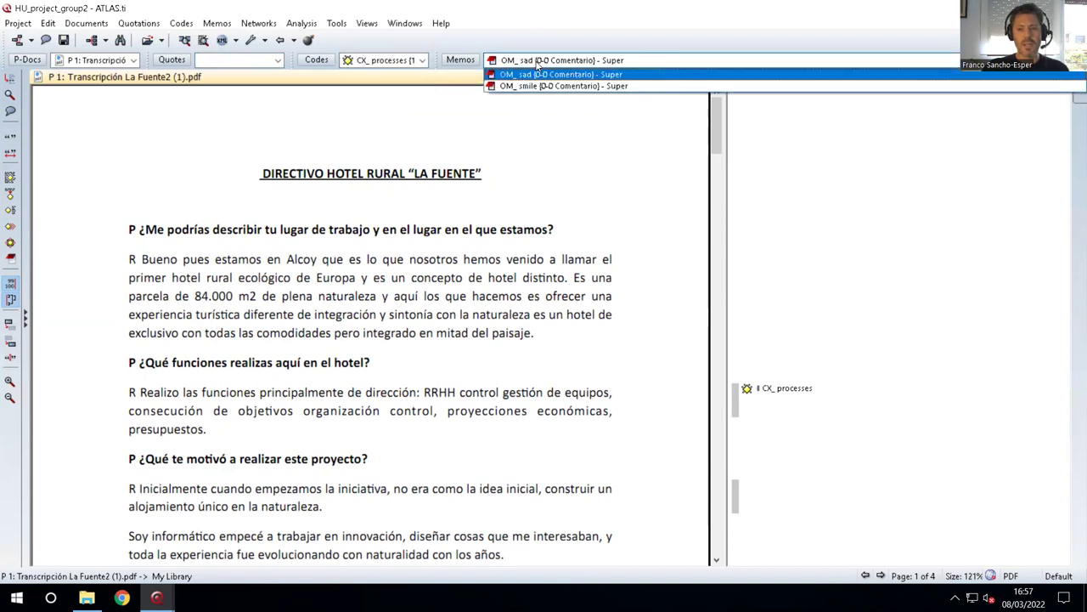
{"action": "left_click", "coordinate": [131, 64]}
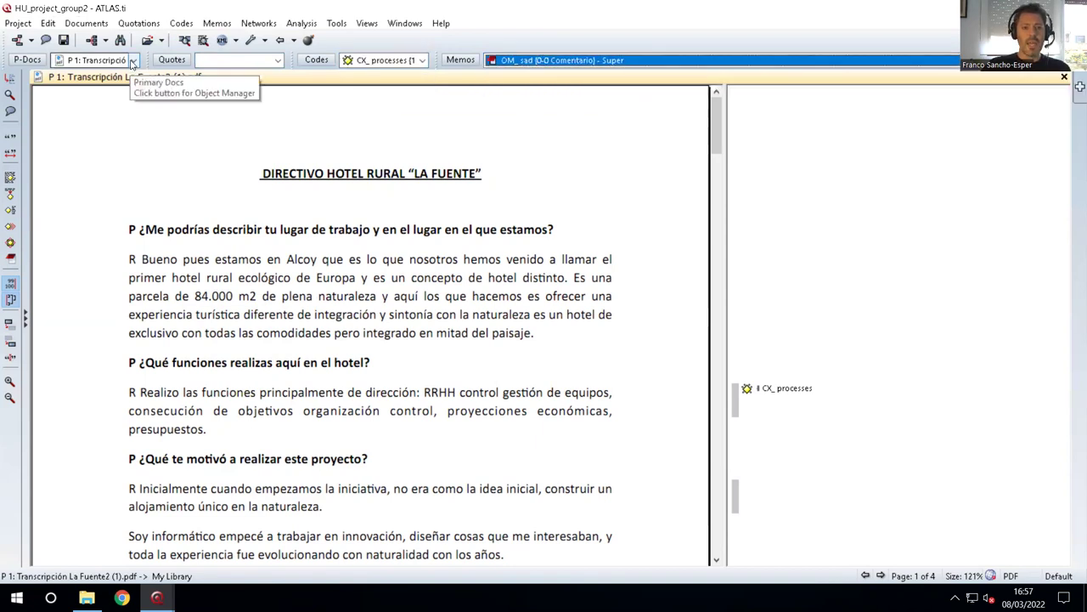
{"action": "left_click", "coordinate": [134, 63]}
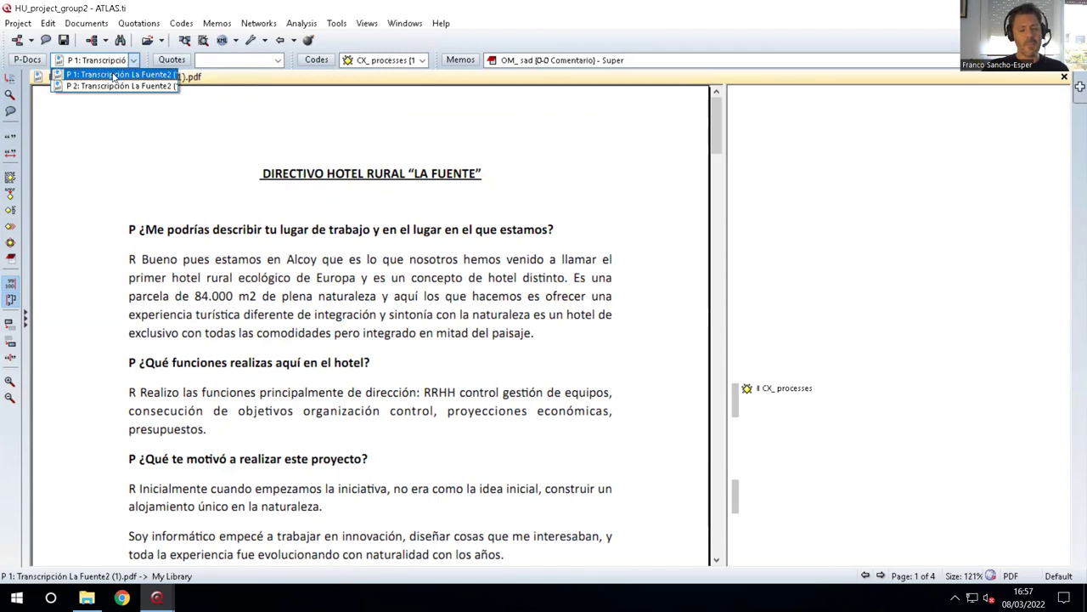
{"action": "left_click", "coordinate": [251, 64]}
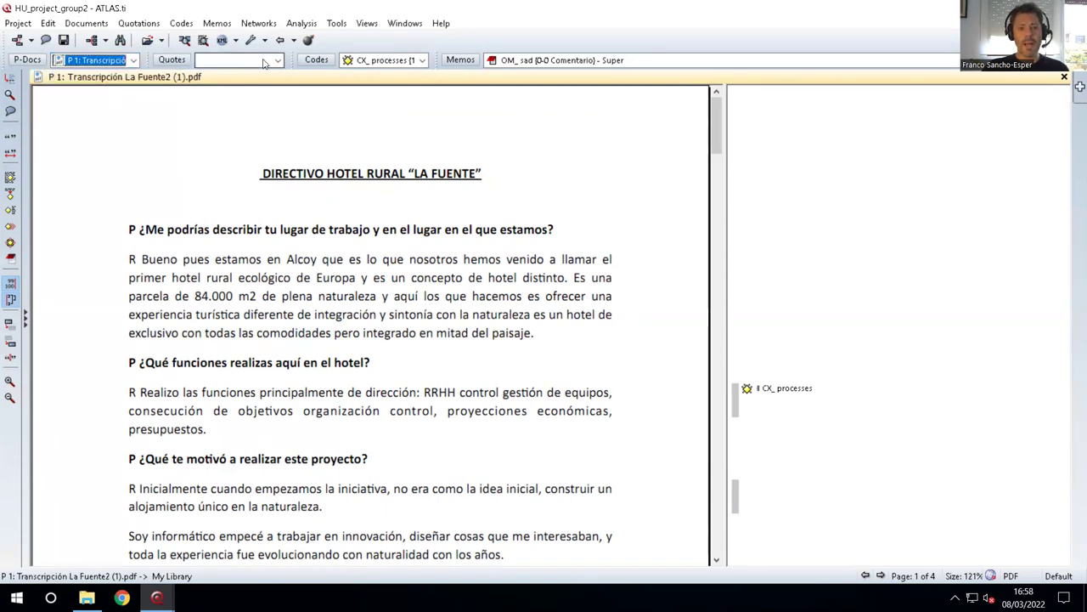
{"action": "left_click", "coordinate": [264, 64]}
{"action": "scroll", "coordinate": [306, 114], "scroll_direction": "down", "scroll_amount": 1}
{"action": "scroll", "coordinate": [303, 115], "scroll_direction": "up", "scroll_amount": 1}
{"action": "scroll", "coordinate": [304, 115], "scroll_direction": "down", "scroll_amount": 2}
{"action": "left_click", "coordinate": [382, 61]}
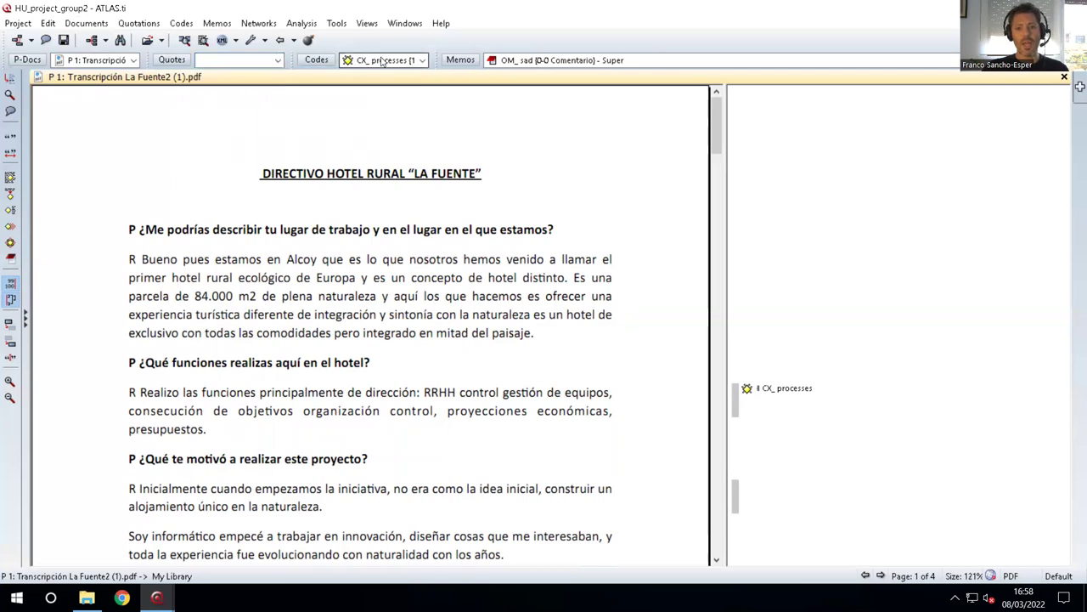
{"action": "left_click", "coordinate": [382, 62]}
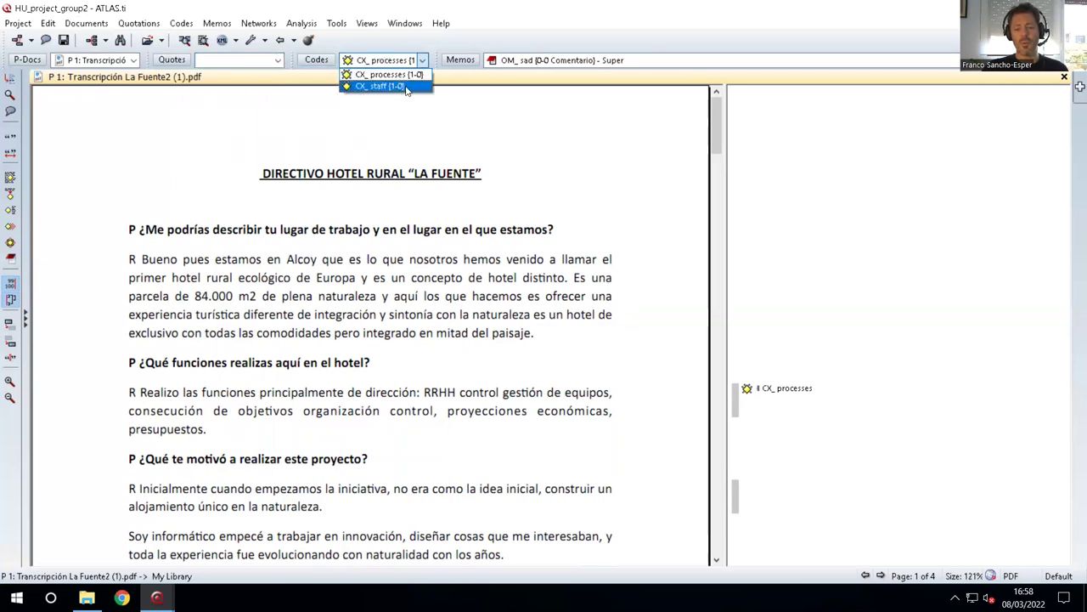
{"action": "left_click", "coordinate": [606, 62]}
{"action": "left_click", "coordinate": [607, 62]}
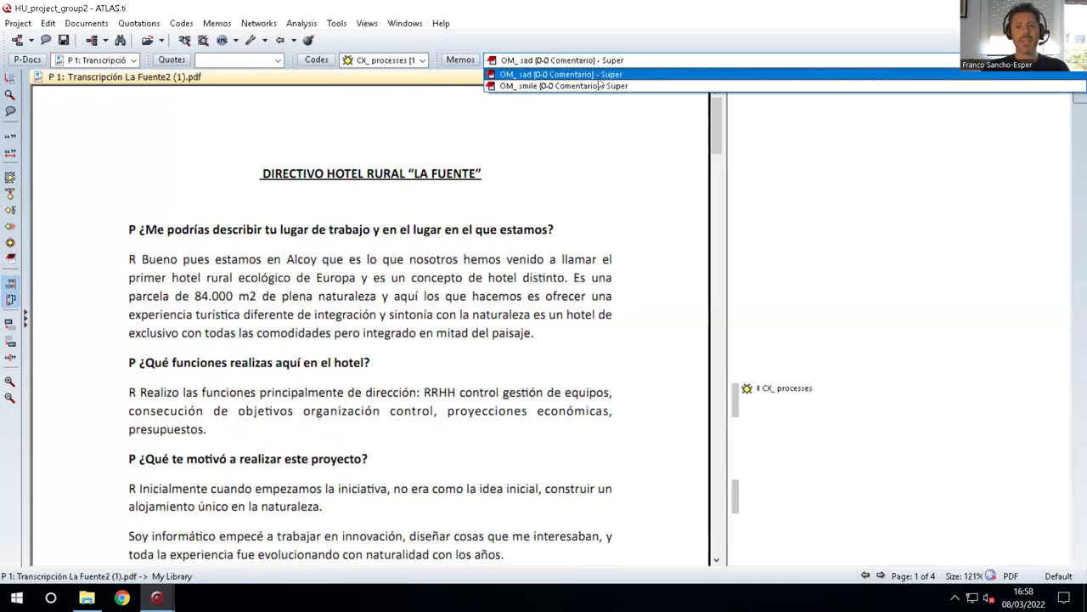
{"action": "left_click", "coordinate": [414, 258]}
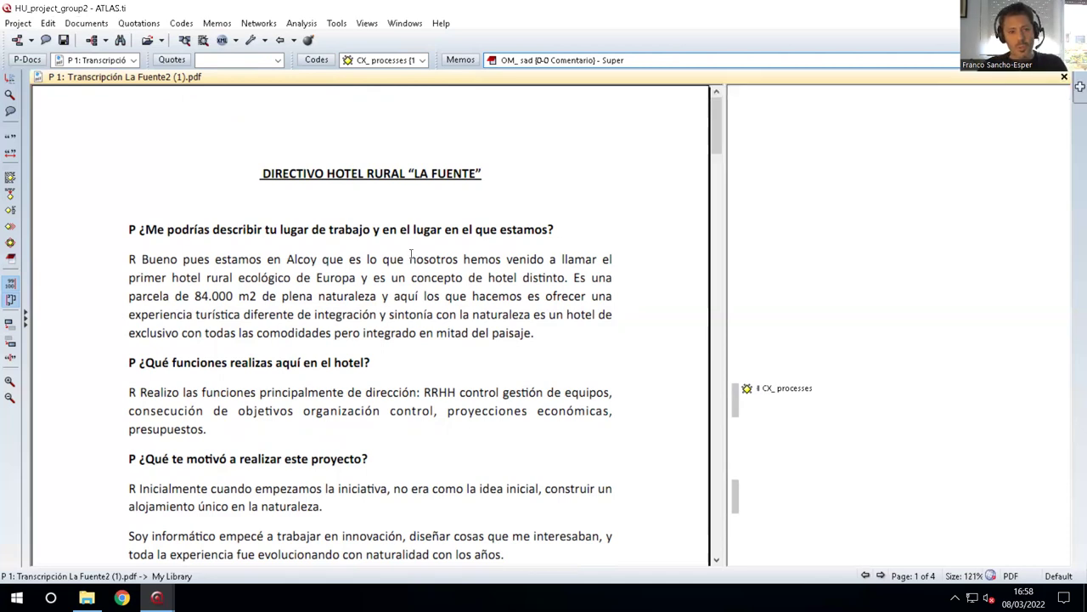
Save the merged unit via Save As, replacing group2 with ALL to name it HU_project_ALL.hpr7.
{"action": "left_click", "coordinate": [16, 23]}
{"action": "left_click", "coordinate": [58, 179]}
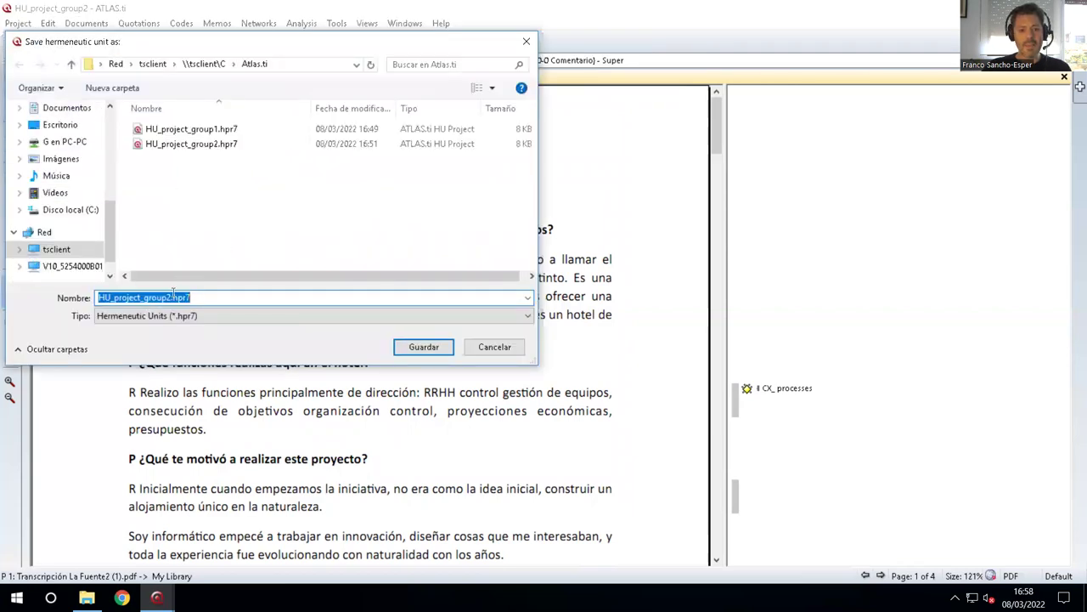
{"action": "left_click", "coordinate": [107, 298]}
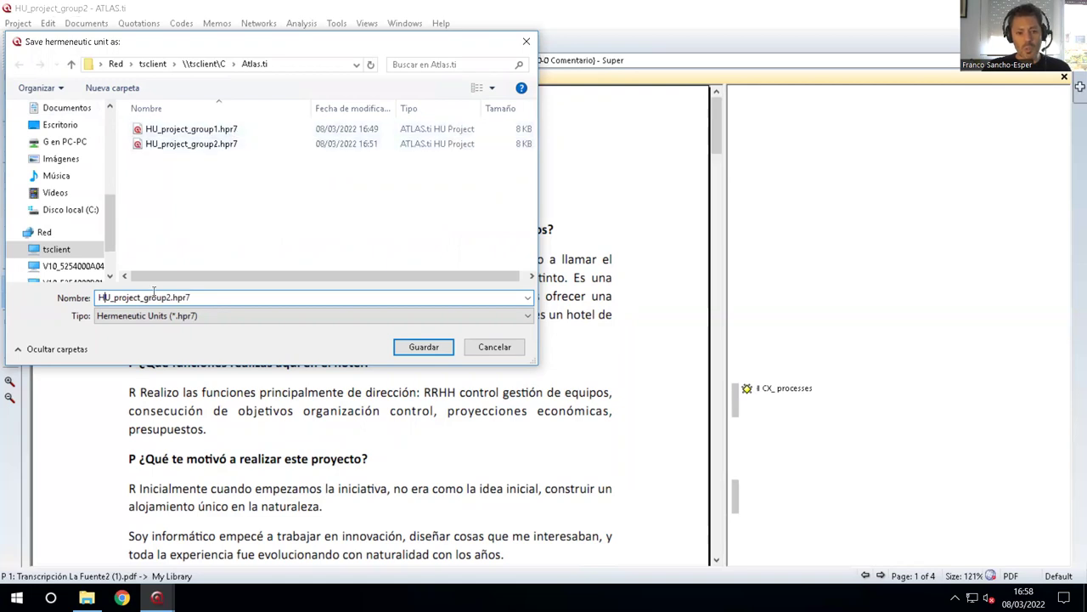
{"action": "left_click", "coordinate": [147, 297]}
{"action": "type", "text": "ALL"}
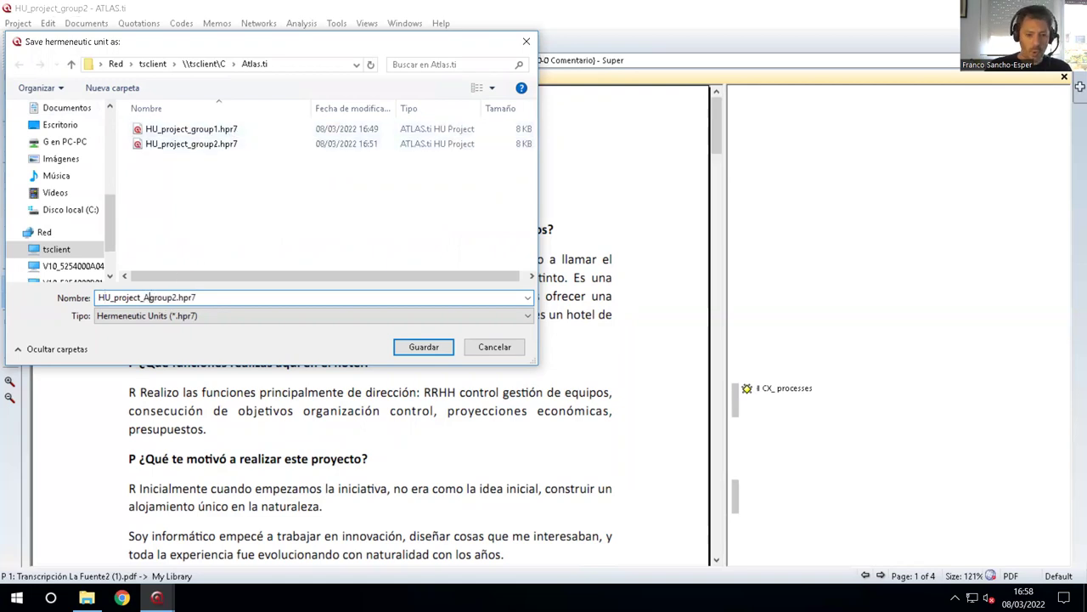
{"action": "key", "text": "Delete"}
{"action": "key", "text": "Delete"}
{"action": "key", "text": "Delete"}
{"action": "key", "text": "Delete"}
{"action": "key", "text": "Delete"}
{"action": "key", "text": "Delete"}
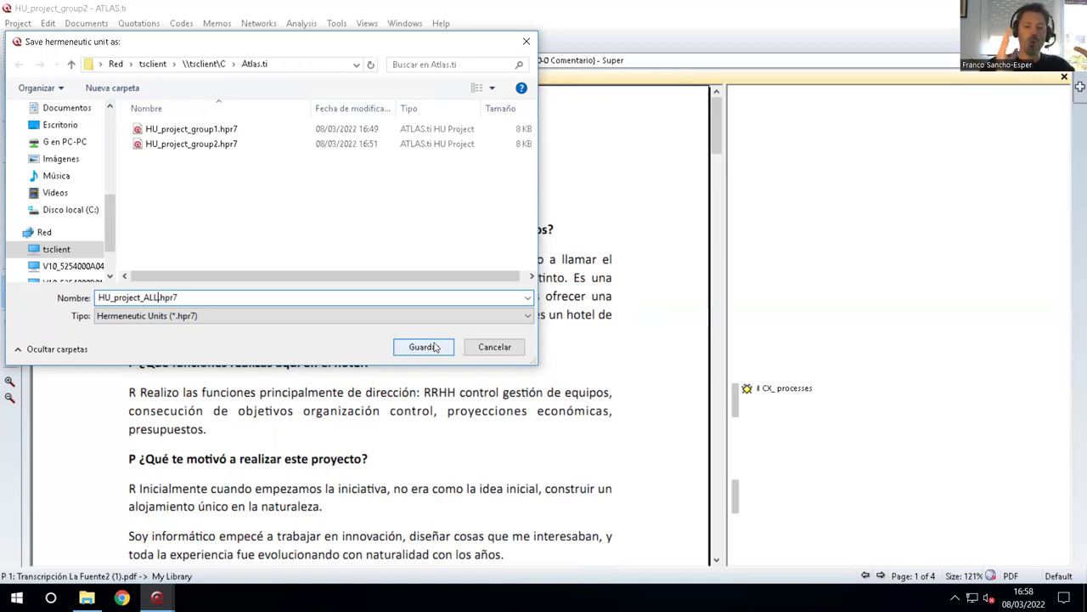
{"action": "left_click", "coordinate": [435, 346]}
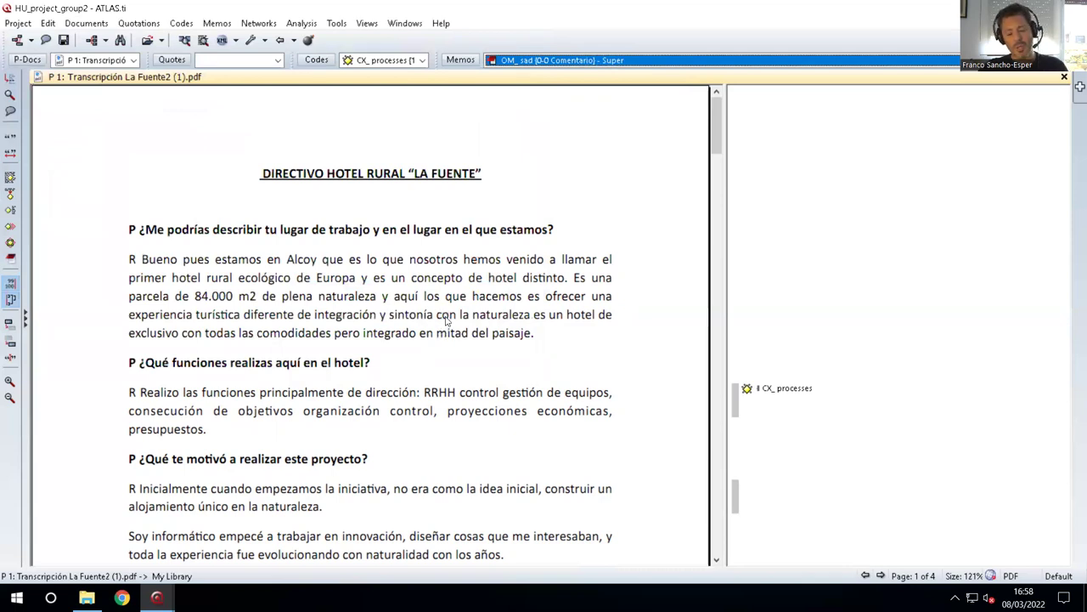
Save the unit with Ctrl+S and disconnect the Remote Desktop session.
{"action": "key", "text": "ctrl+s"}
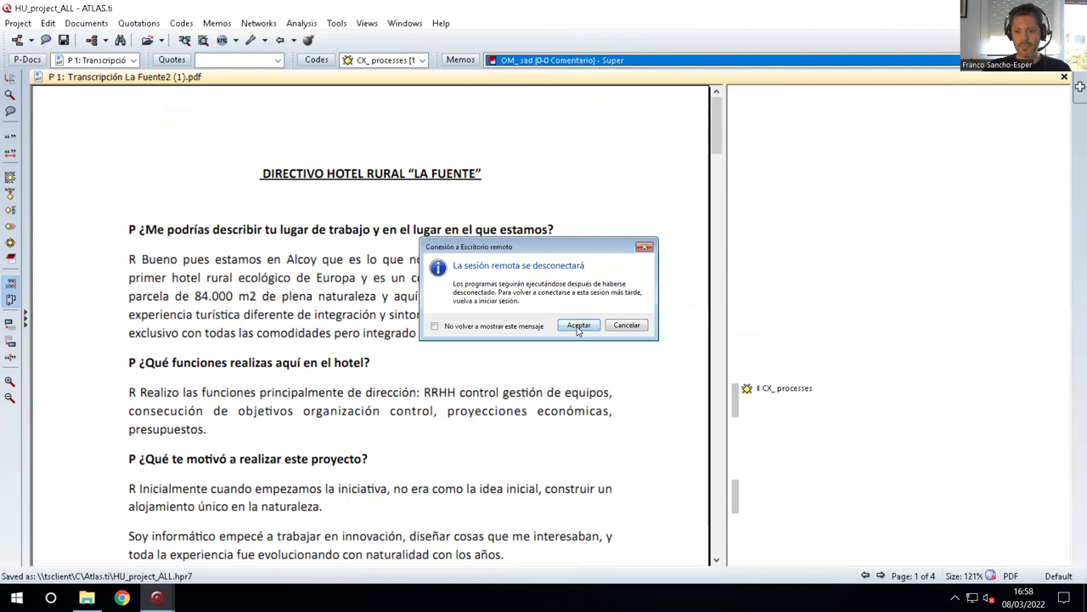
{"action": "left_click", "coordinate": [580, 326]}
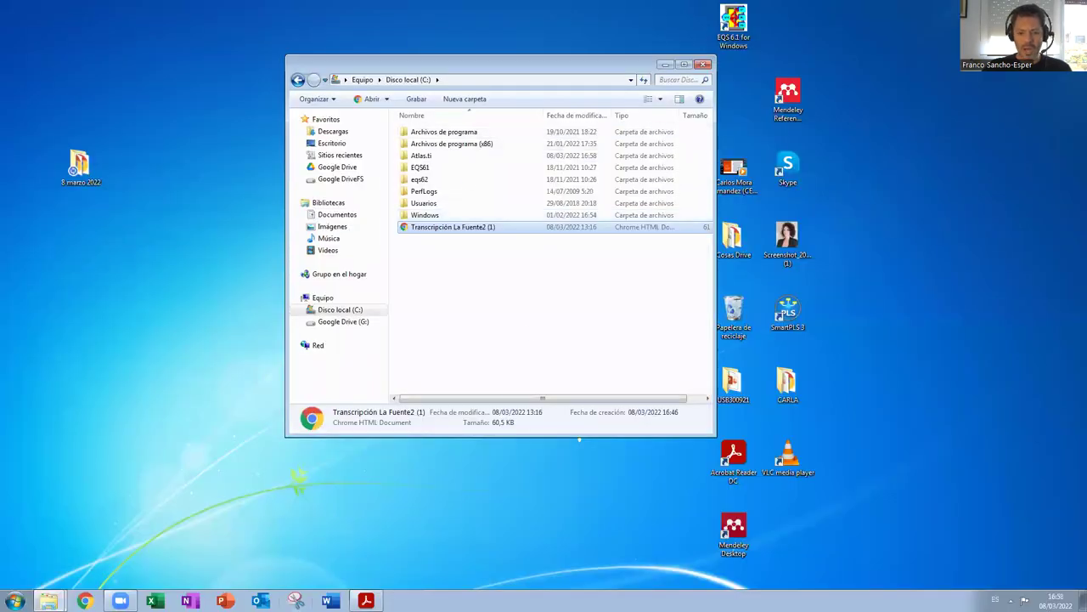